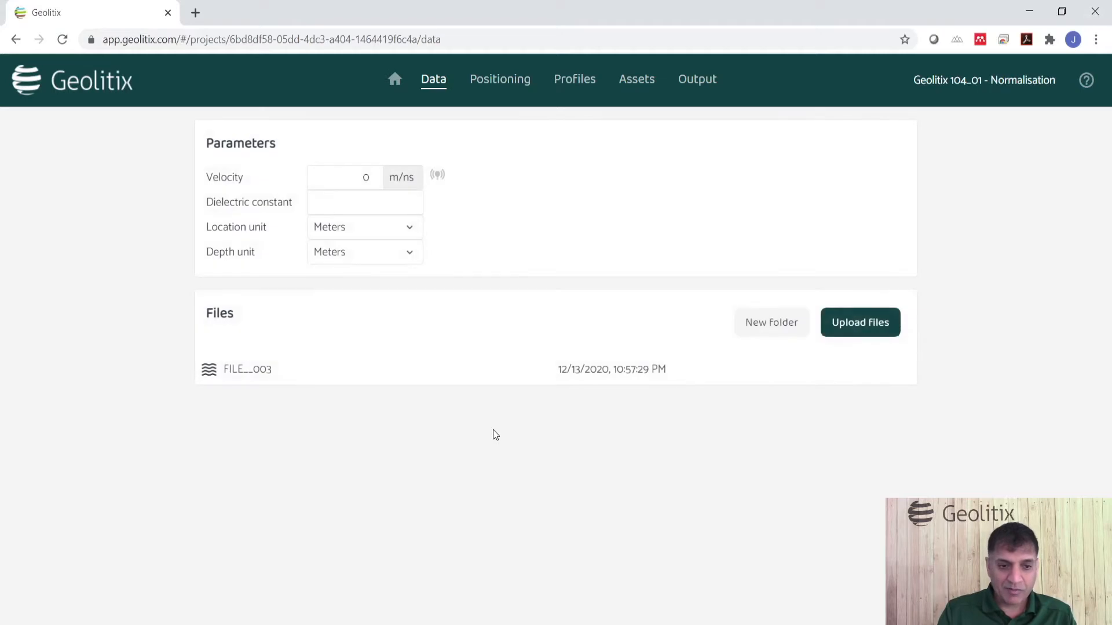
Open the FILE__003 radar profile for processing and add a constant scale to amplify its low-amplitude samples
left_click(577, 92)
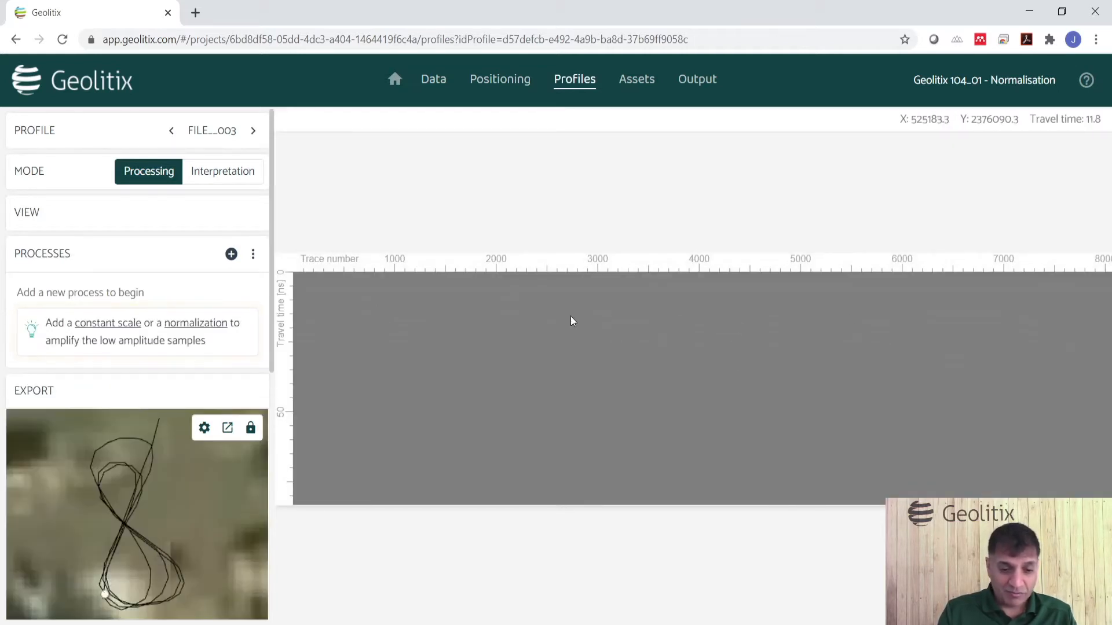
scroll(168, 533, "down", 3)
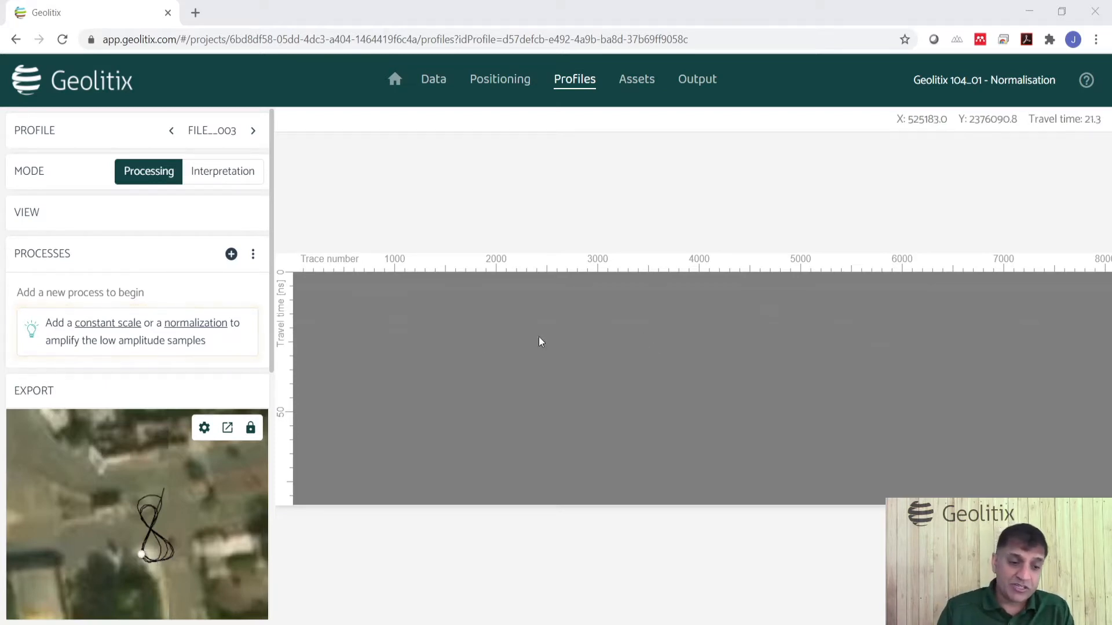
left_click(107, 323)
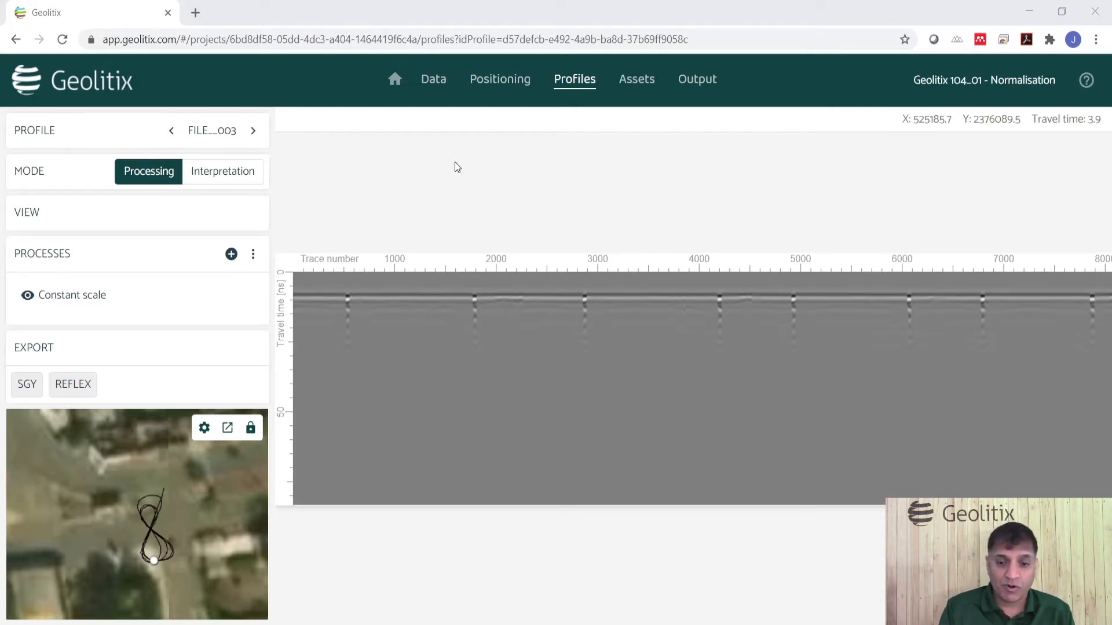
Add a time zero correction from the time manipulation processes to the FILE__003 profile
left_click(231, 253)
left_click(329, 242)
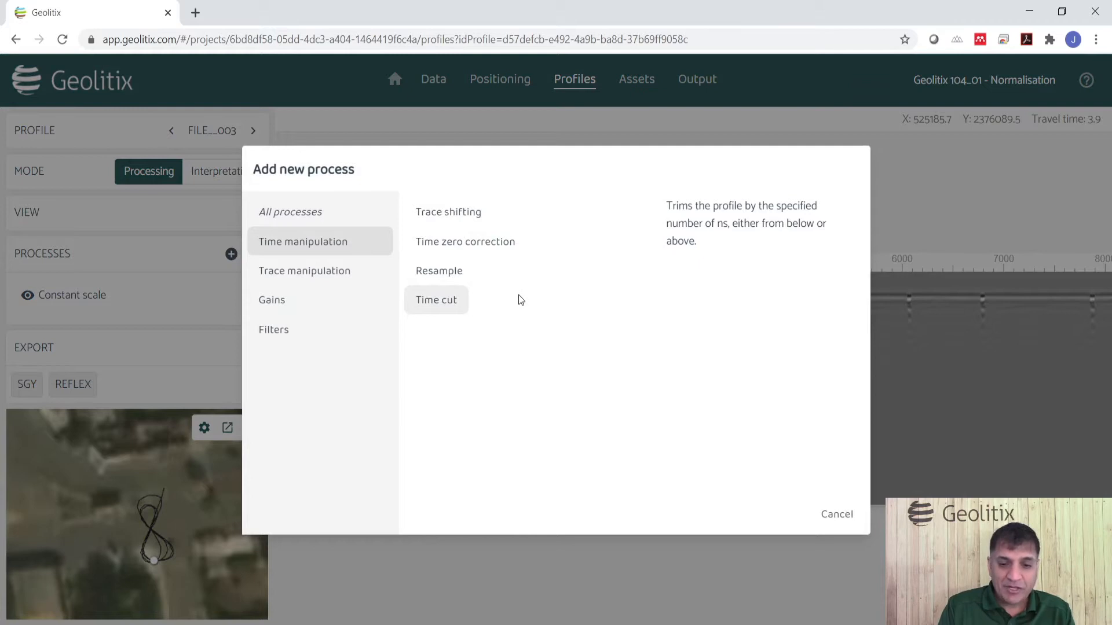
left_click(477, 244)
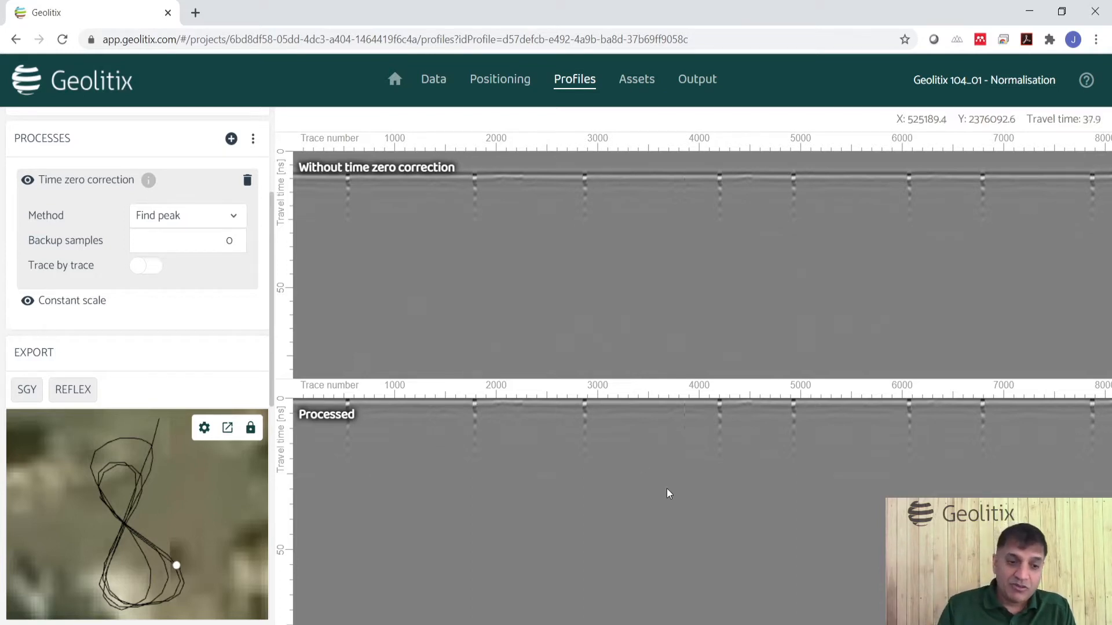
Try trace-by-trace time zero correction with the Find peak method, and switch trace by trace back off
left_click(200, 222)
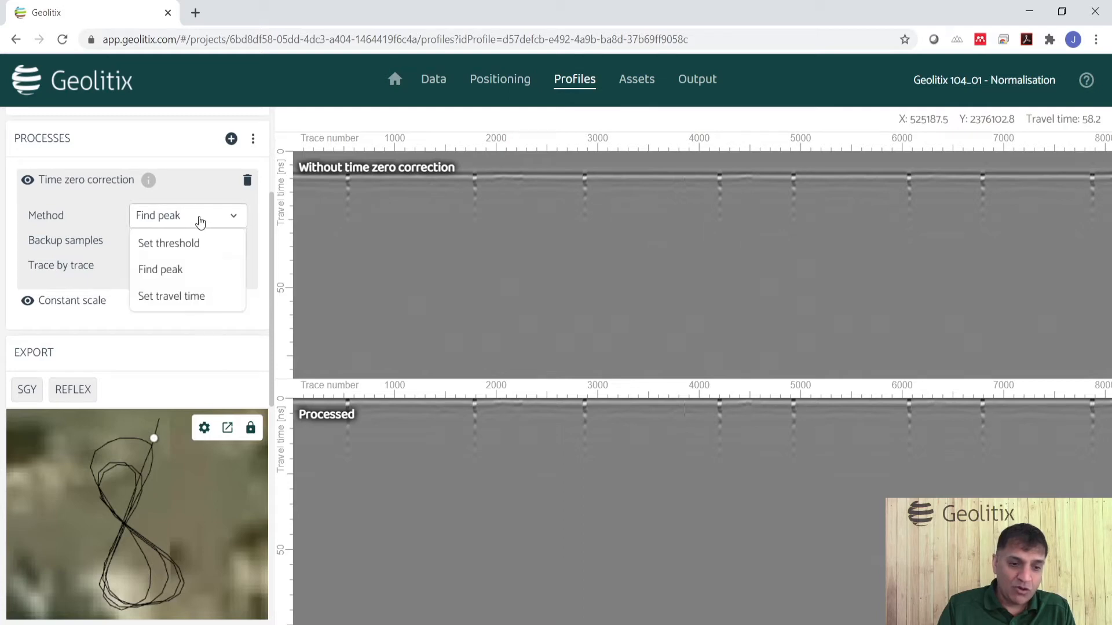
left_click(190, 268)
left_click(160, 275)
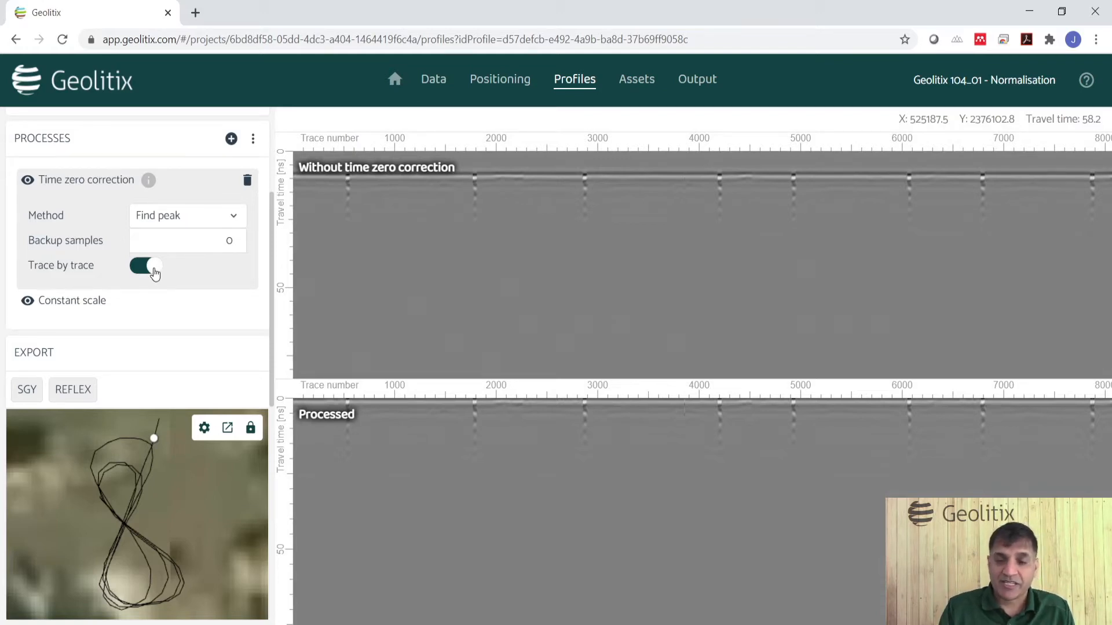
left_click(146, 266)
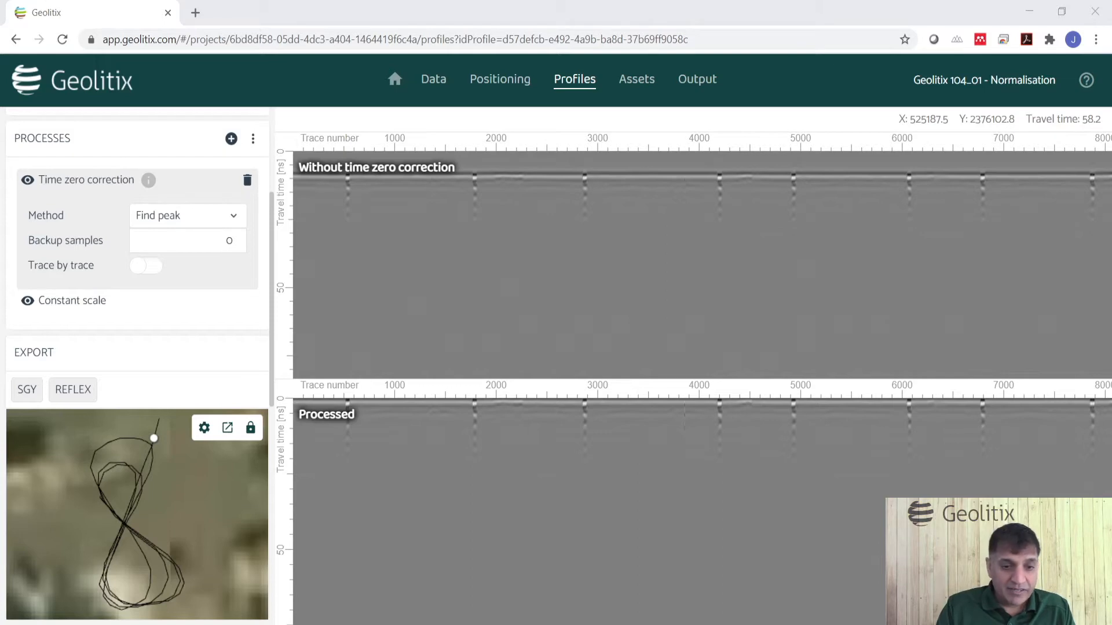
Switch to the project "Geolitix 104_02 - Processing Part 1" and open its FILE__001 profile
left_click(51, 92)
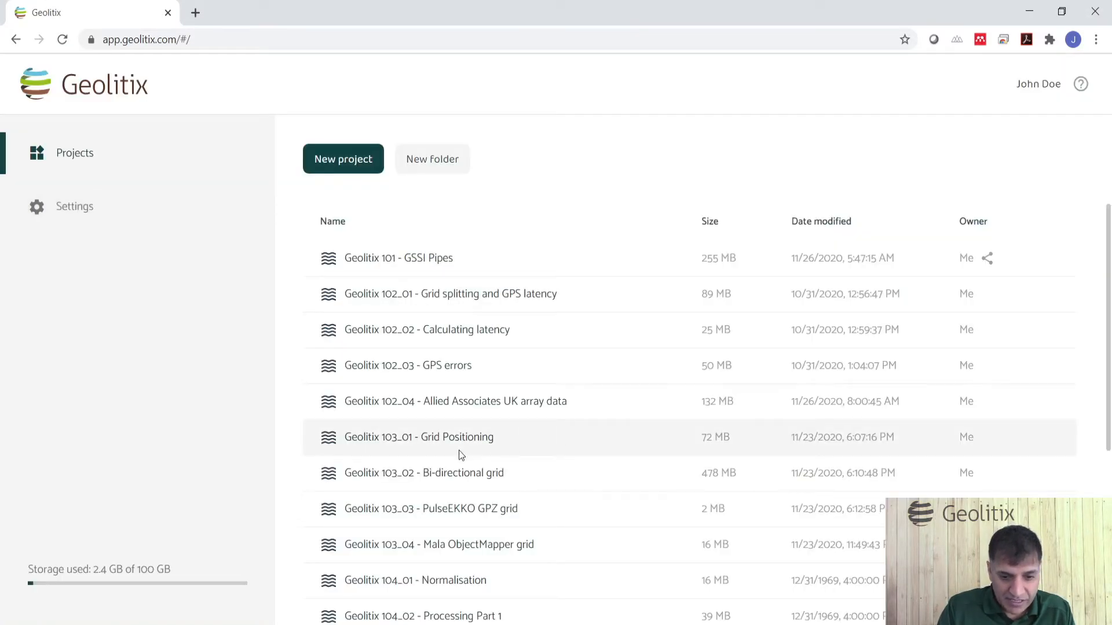
scroll(499, 588, "down", 1)
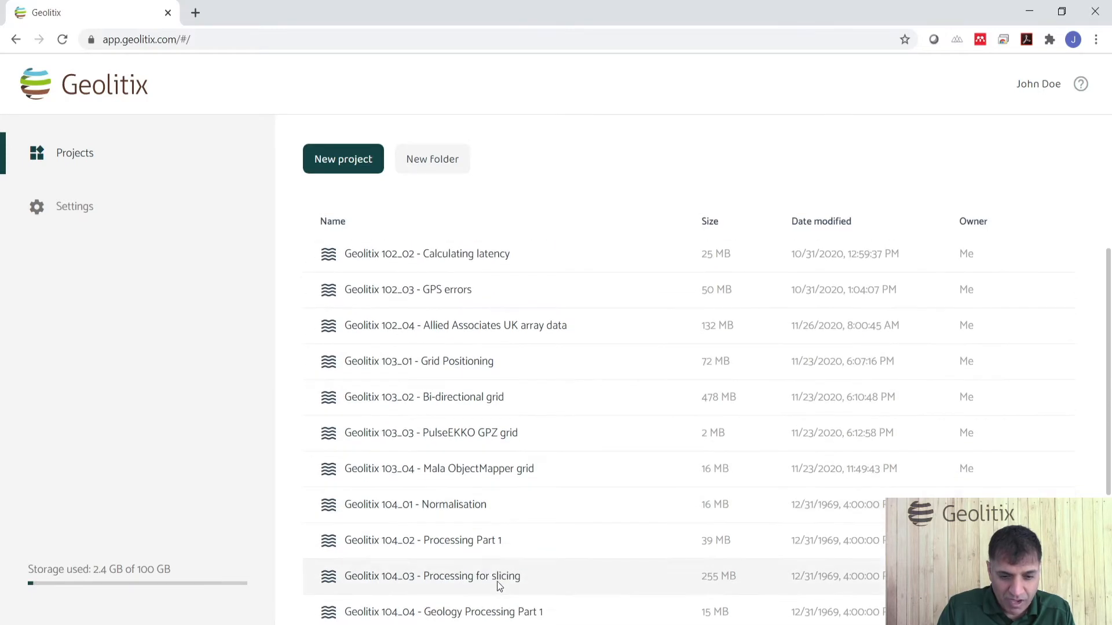
left_click(469, 543)
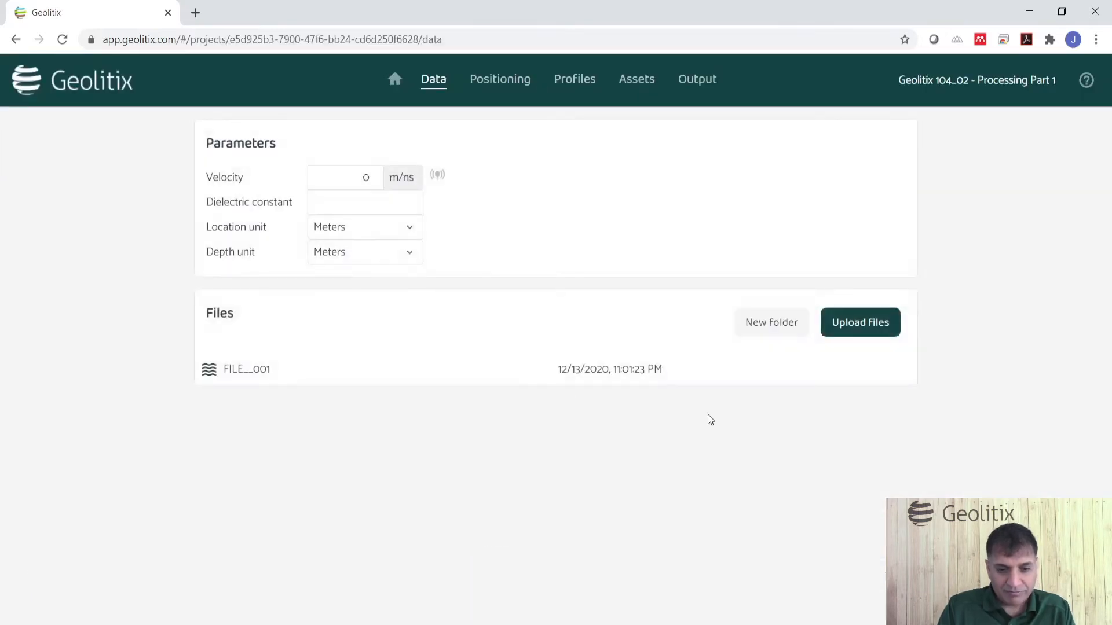
left_click(572, 90)
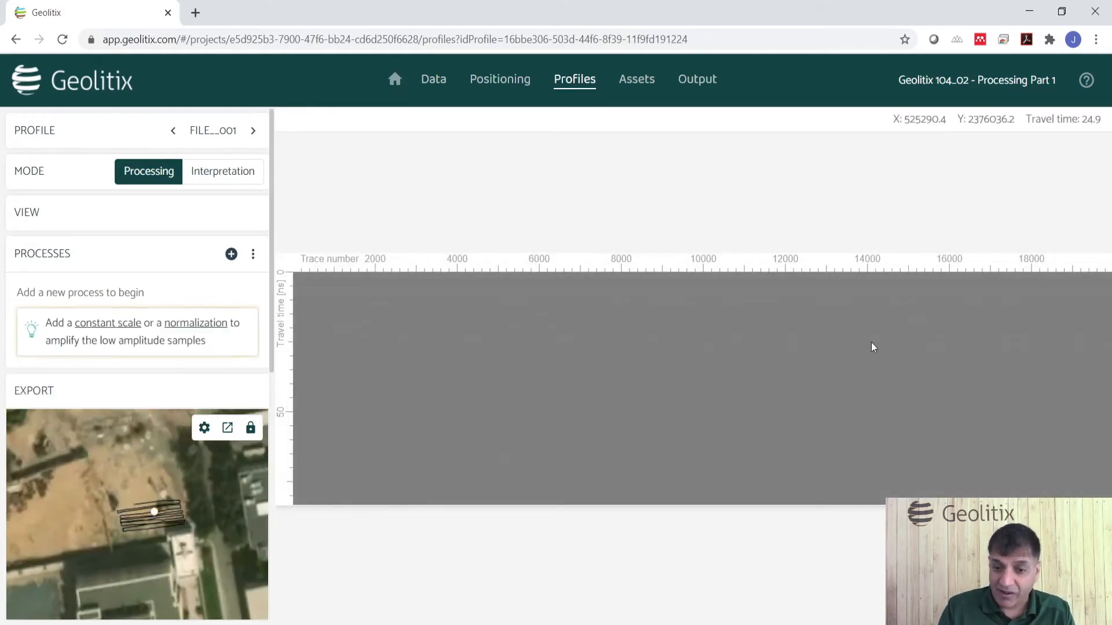
Add a constant scale and a time zero correction to the FILE__001 profile
left_click(88, 326)
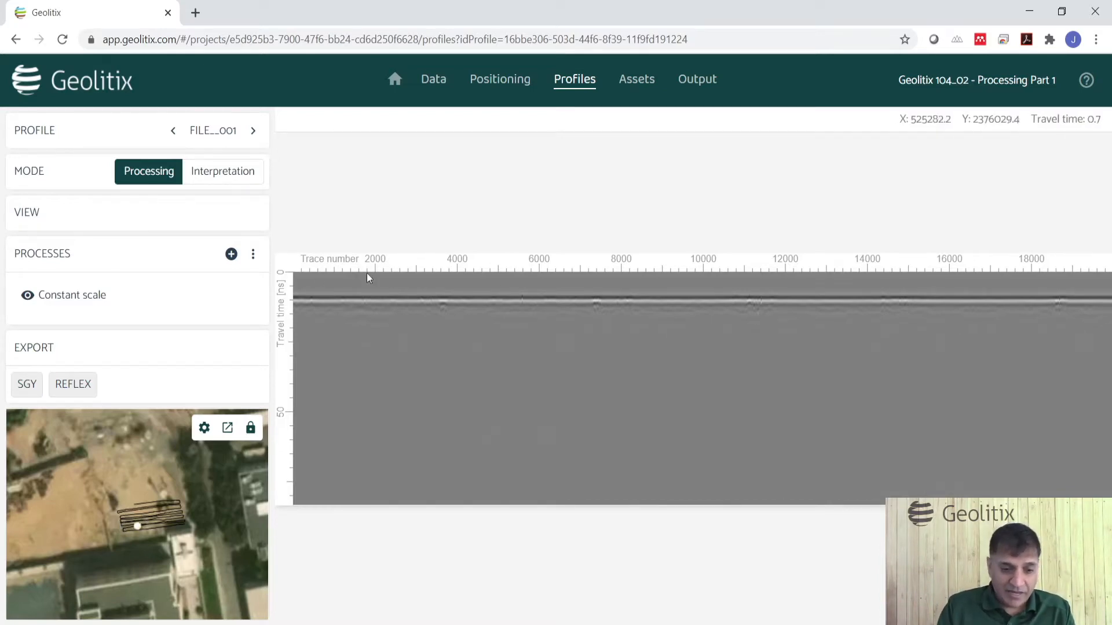
left_click(231, 254)
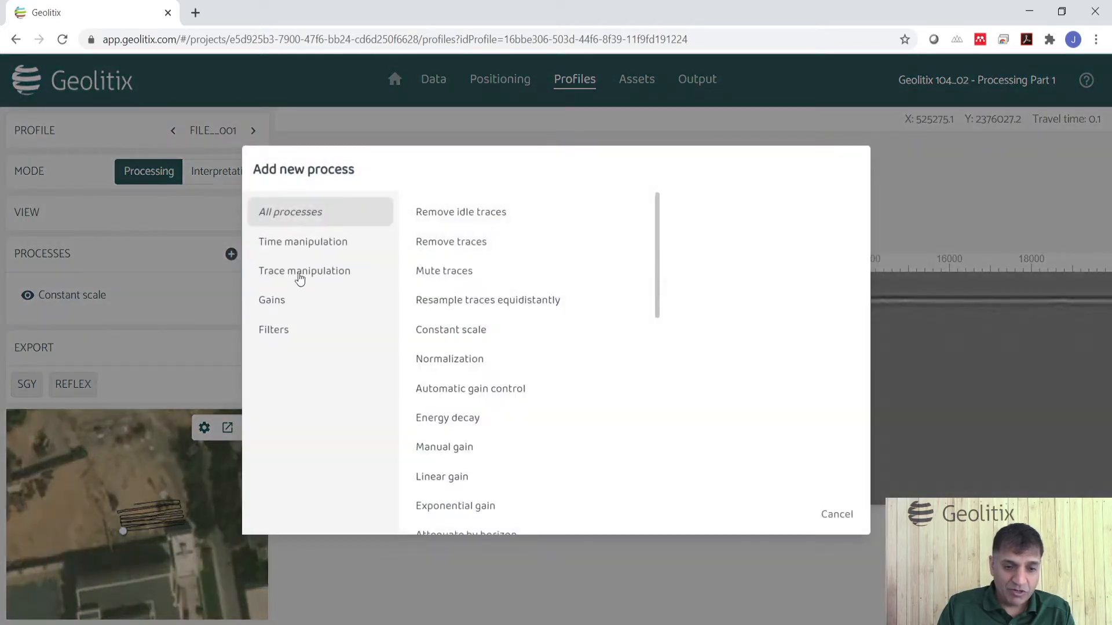
left_click(299, 252)
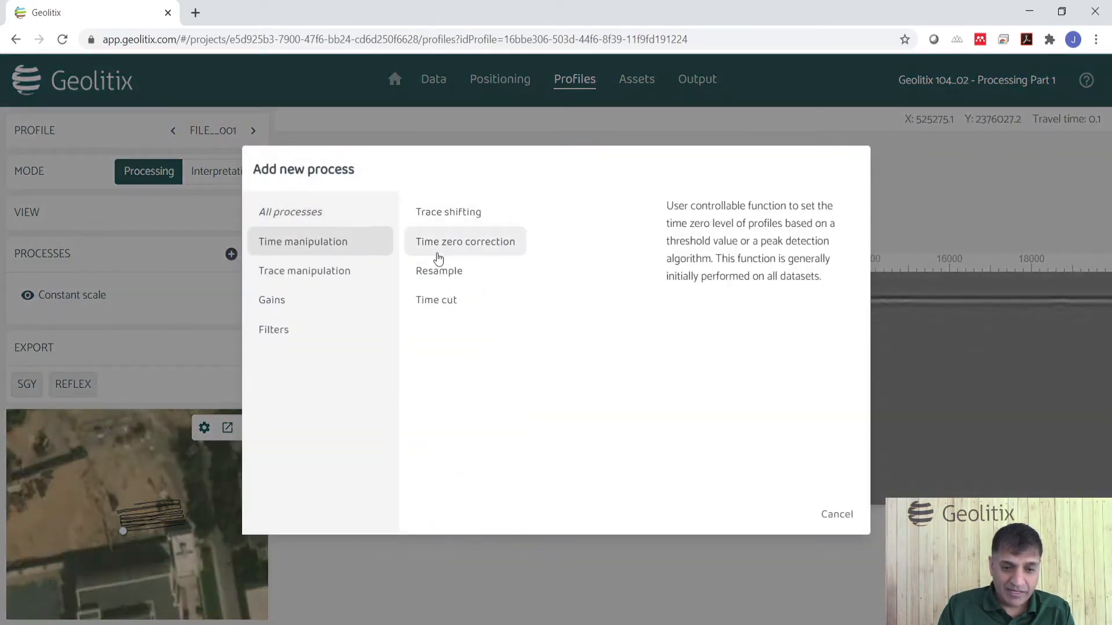
left_click(470, 251)
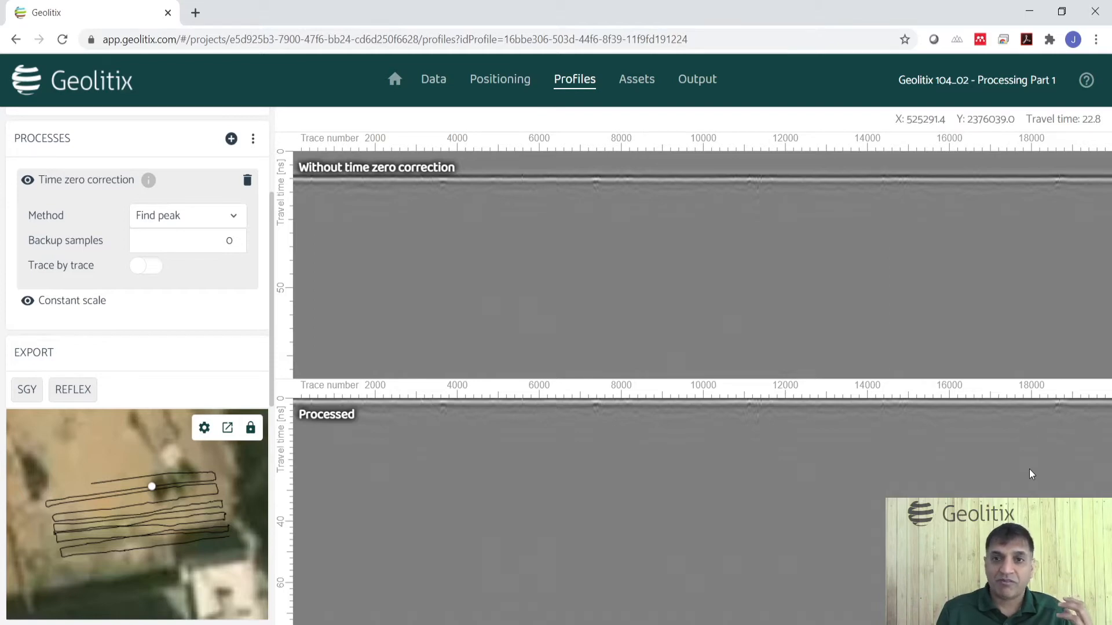
Add an automatic gain control process to the profile and set its sample window to 10
left_click(231, 139)
left_click(268, 303)
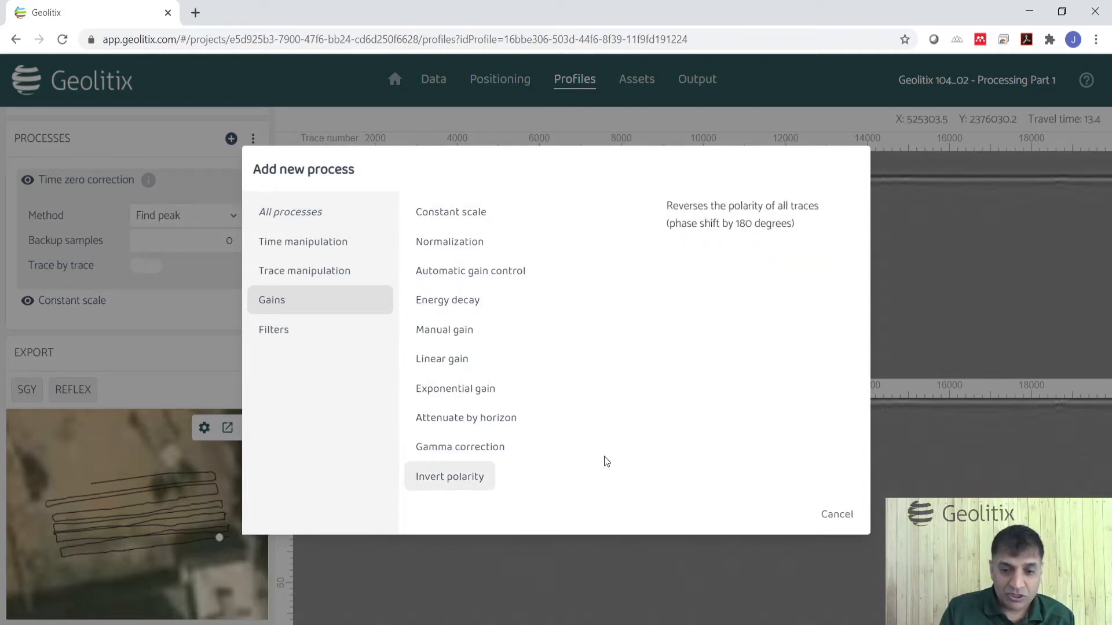
left_click(469, 272)
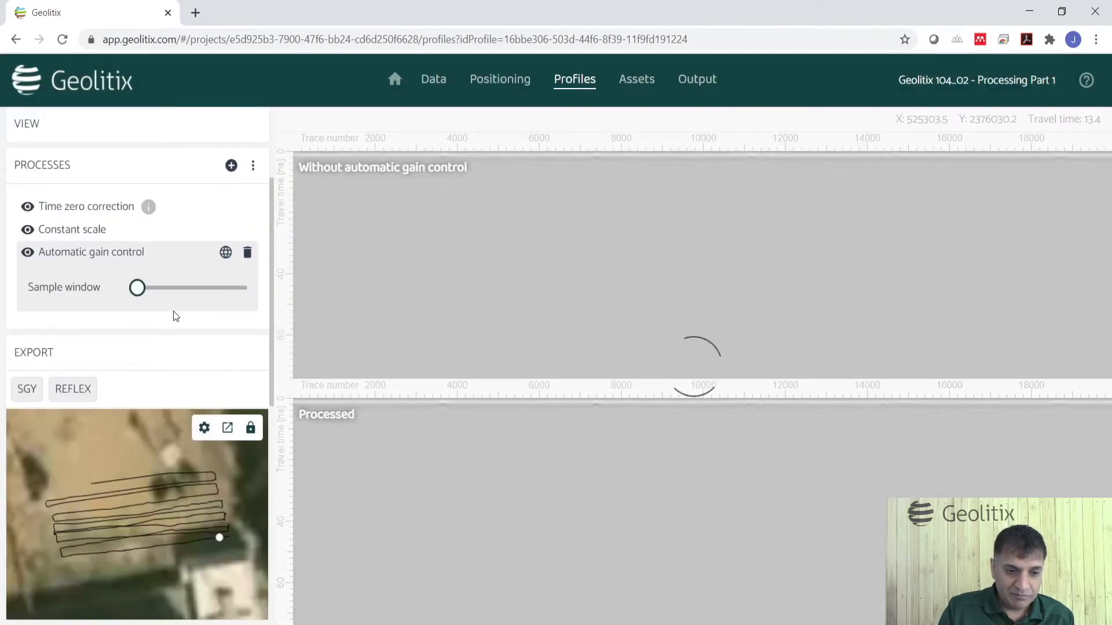
left_click(135, 289)
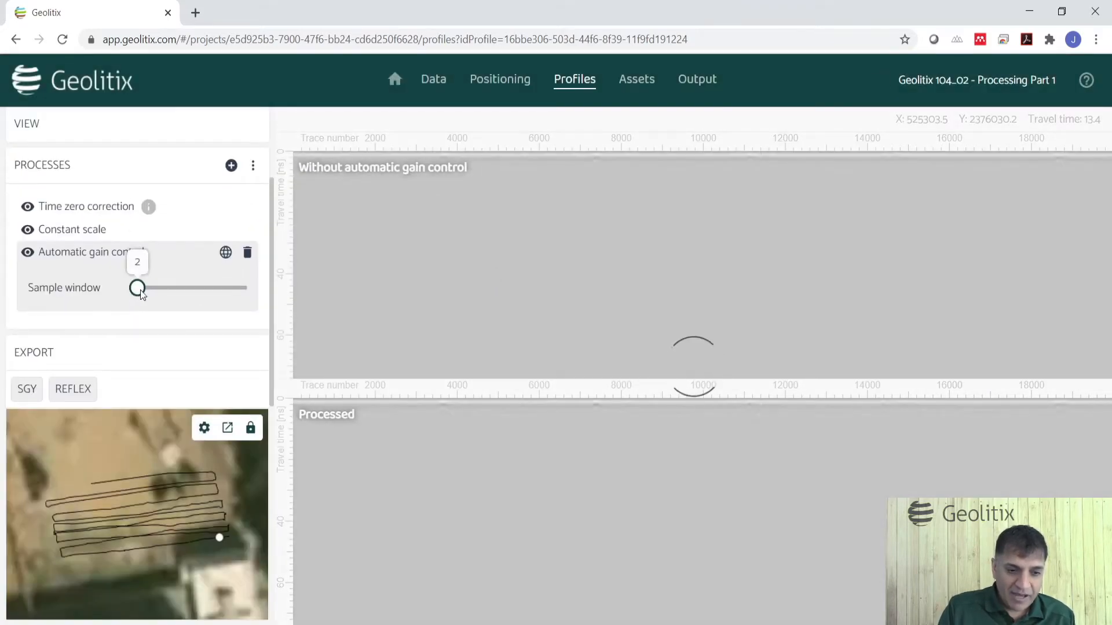
left_click(165, 288)
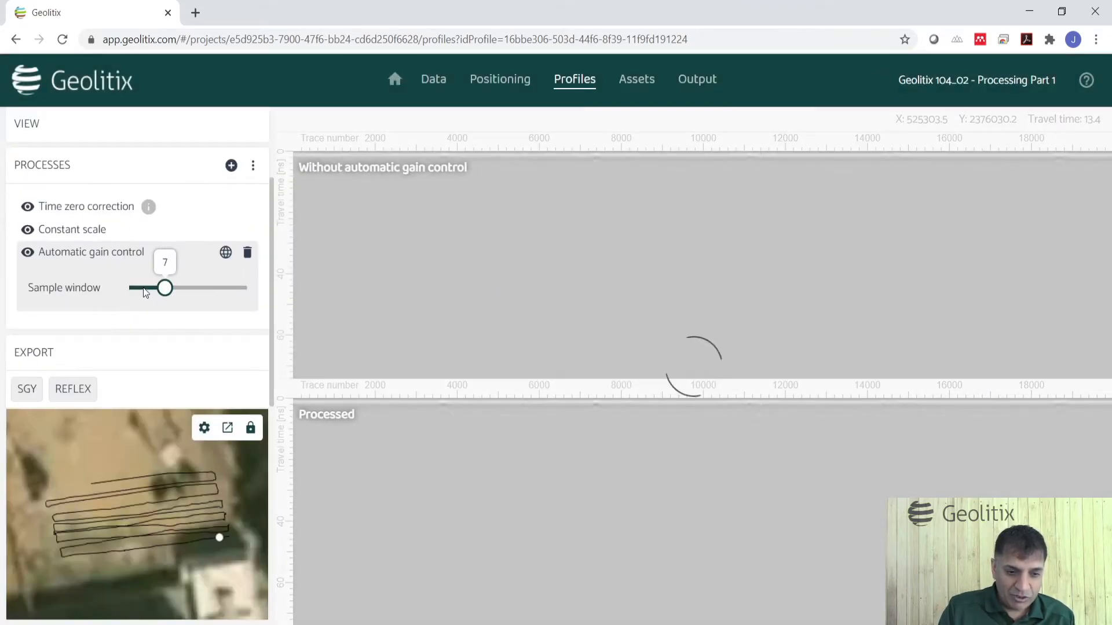
left_click(173, 289)
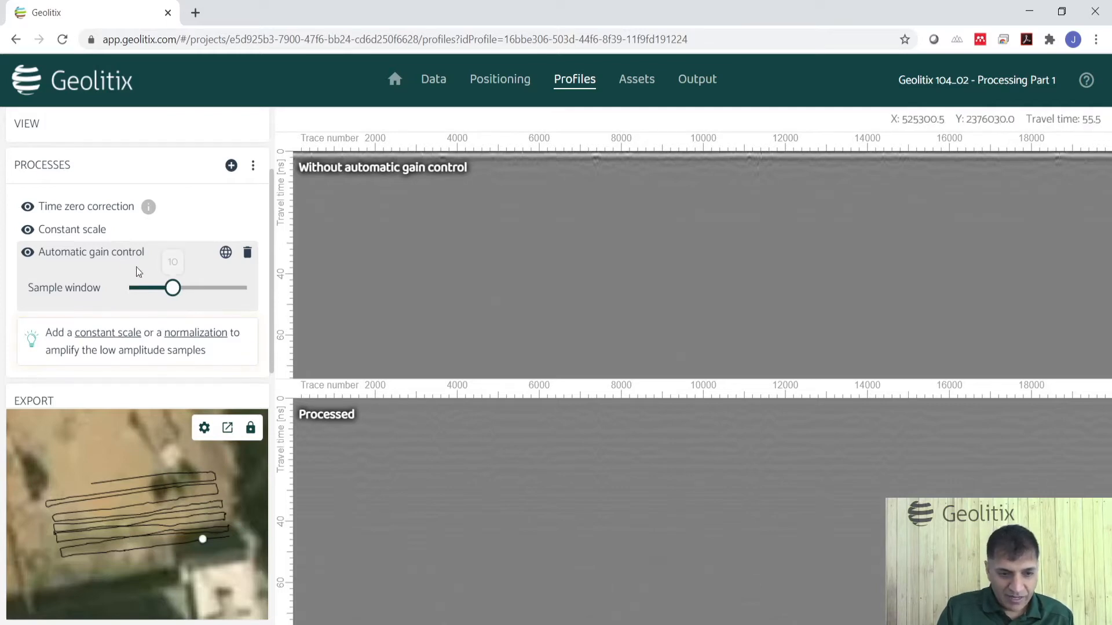
left_click(174, 290)
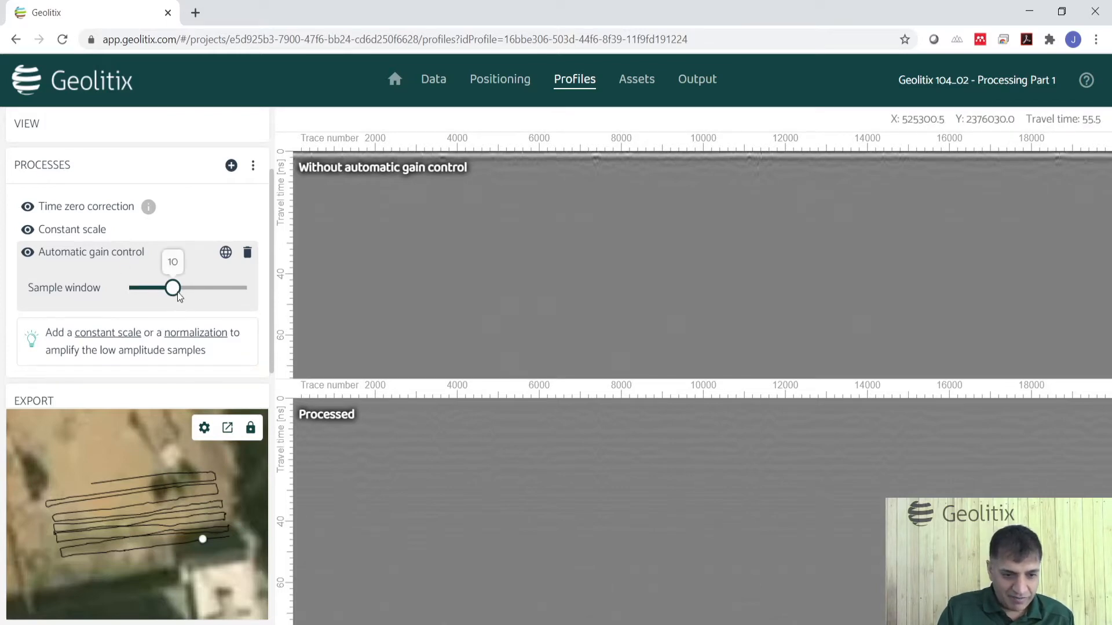
Set the constant scale gain to 46.1 dB
left_click(74, 228)
left_click_drag(223, 219, 237, 224)
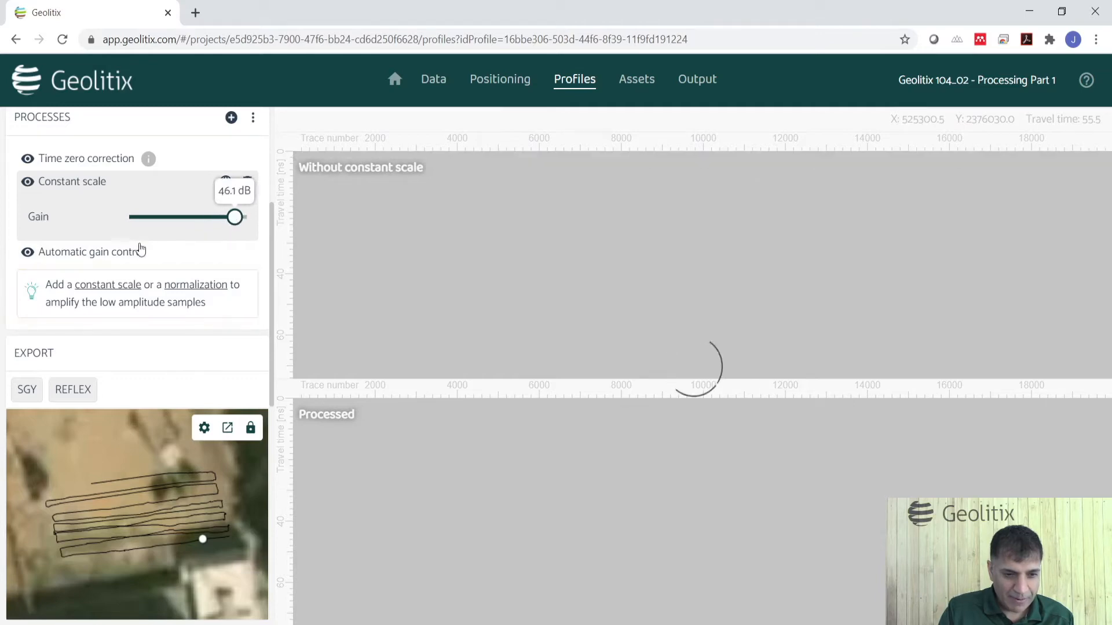
Compare the FILE__001 profile with and without automatic gain control at closer range along its whole length
left_click(105, 253)
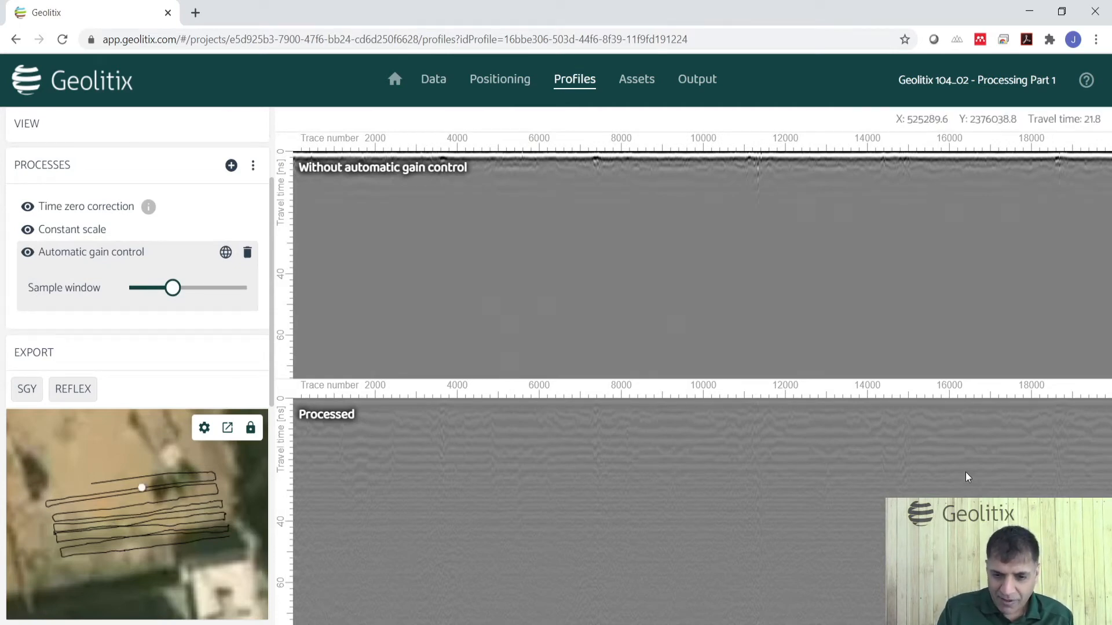
scroll(897, 481, "up", 5)
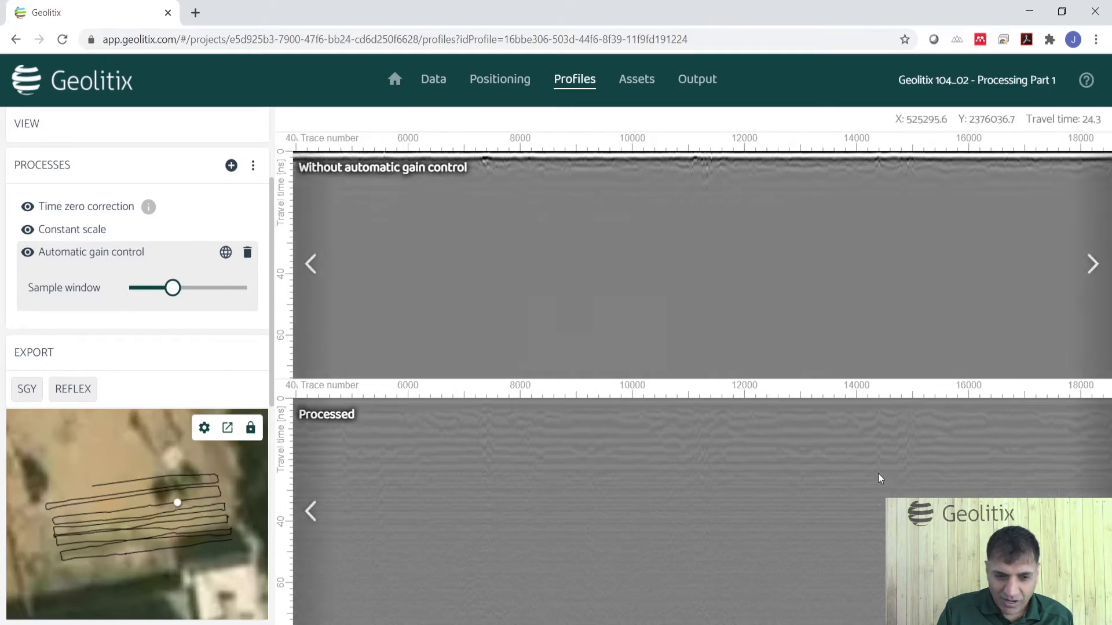
left_click_drag(973, 503, 486, 523)
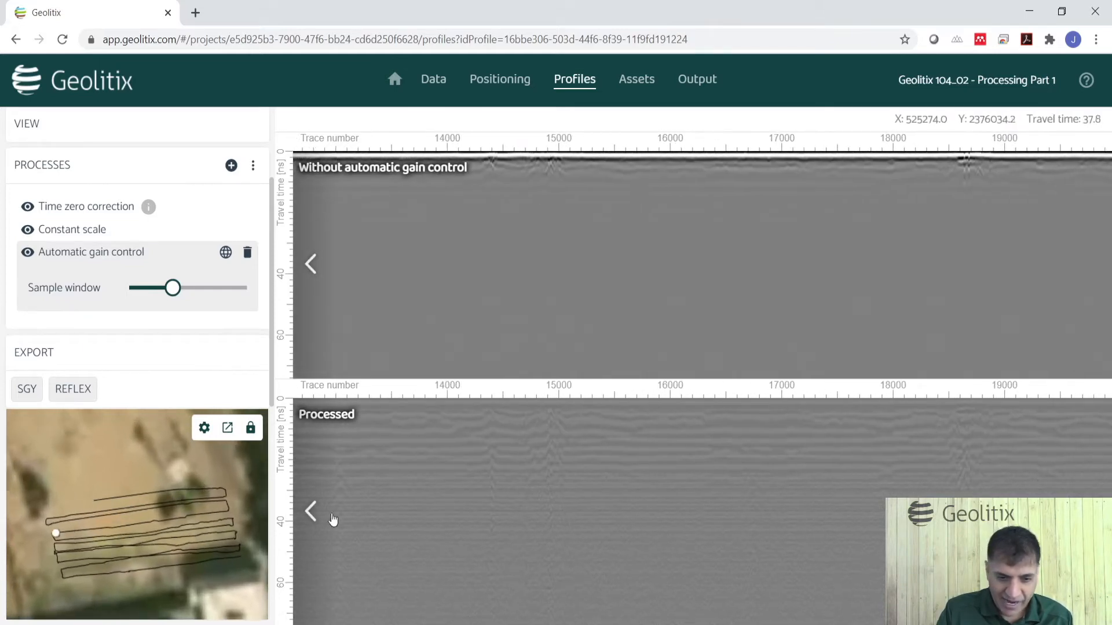
left_click(311, 511)
left_click(312, 513)
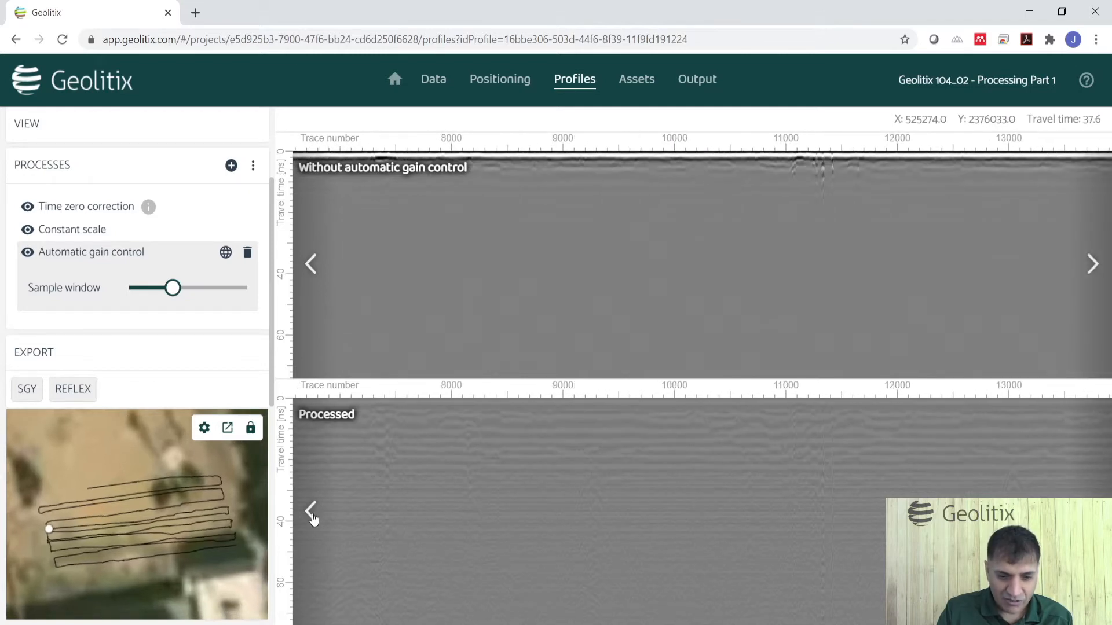
left_click(311, 513)
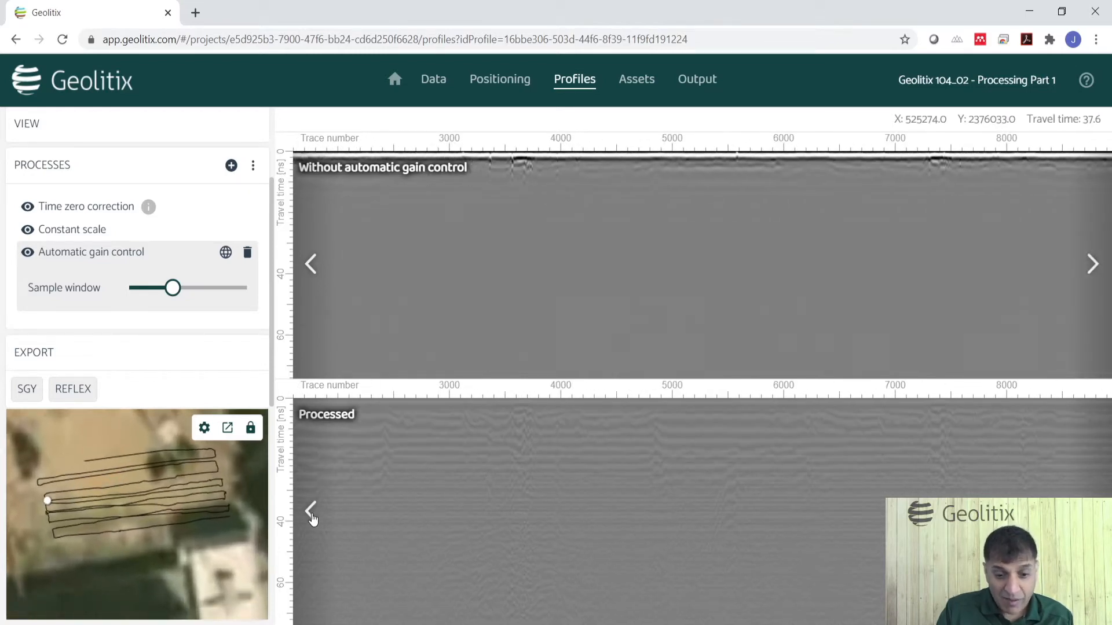
left_click(312, 514)
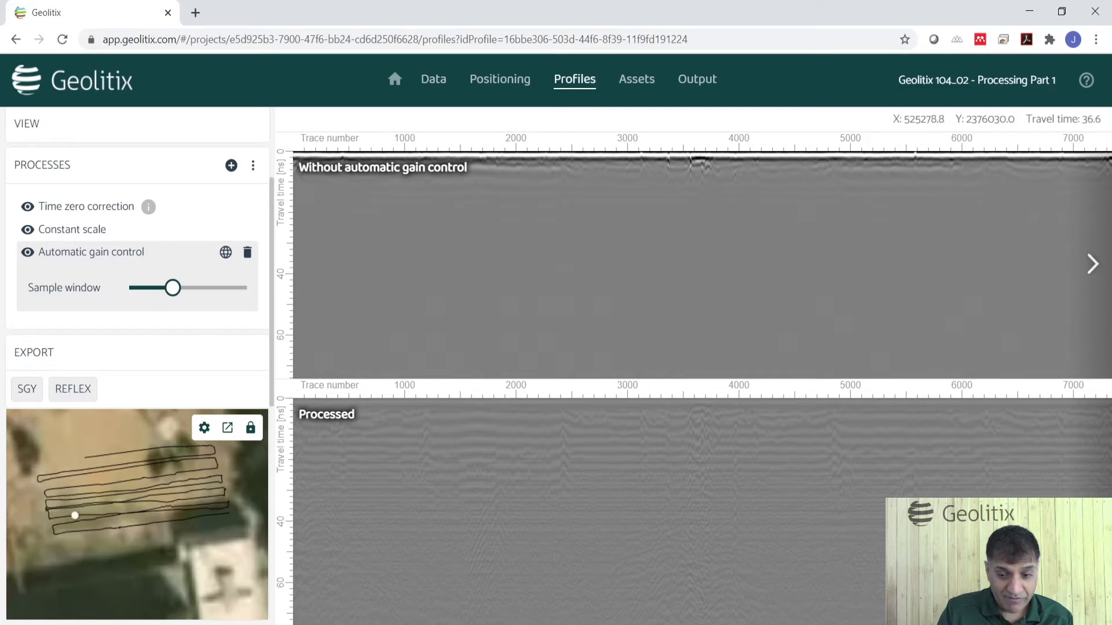
left_click(1092, 503)
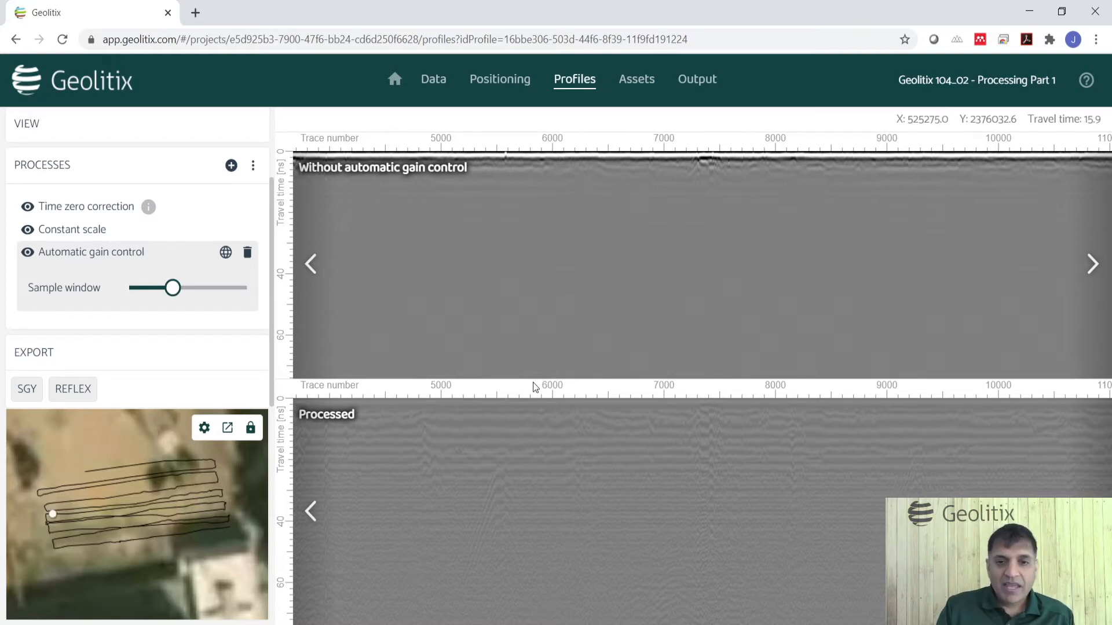
Replace the automatic gain control process with a manual gain process on the FILE__001 profile
left_click(247, 253)
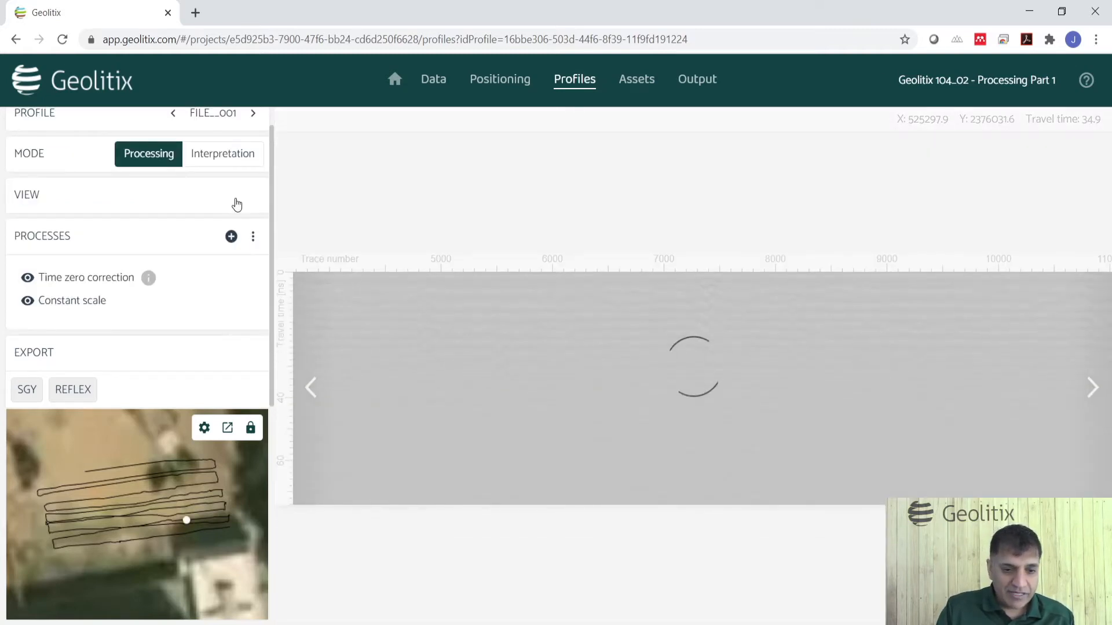
left_click(256, 239)
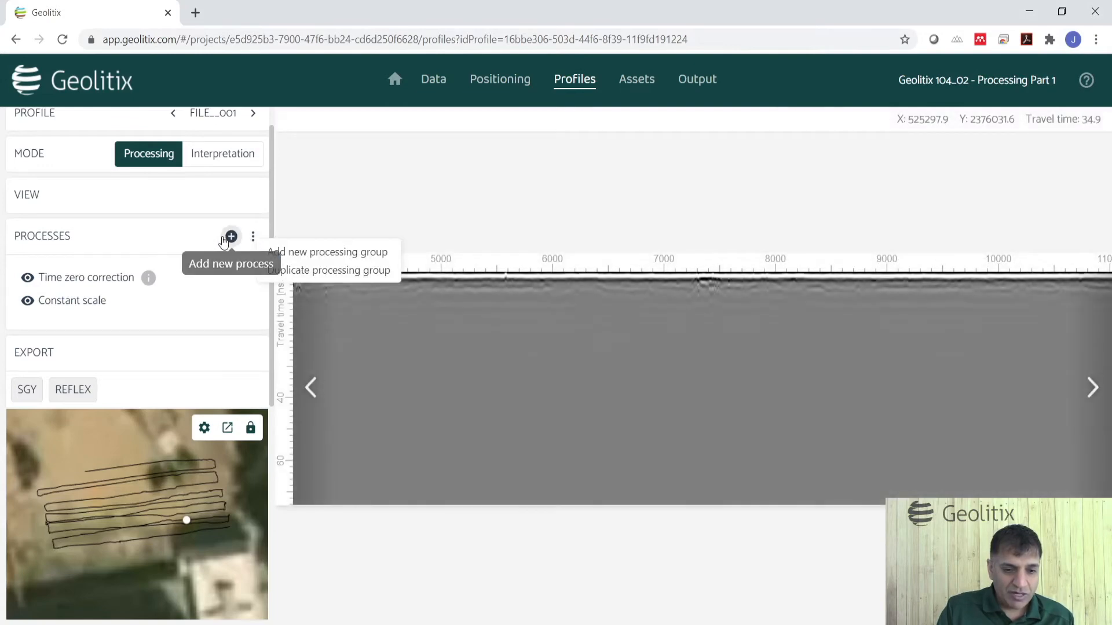
left_click(220, 238)
left_click(204, 256)
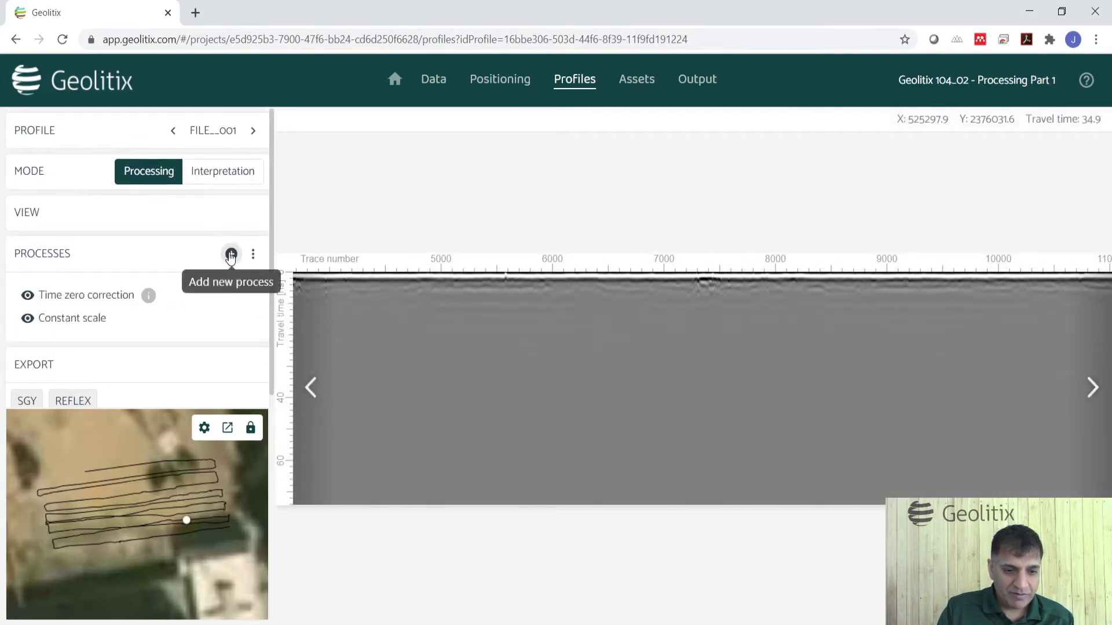
left_click(231, 254)
left_click(275, 305)
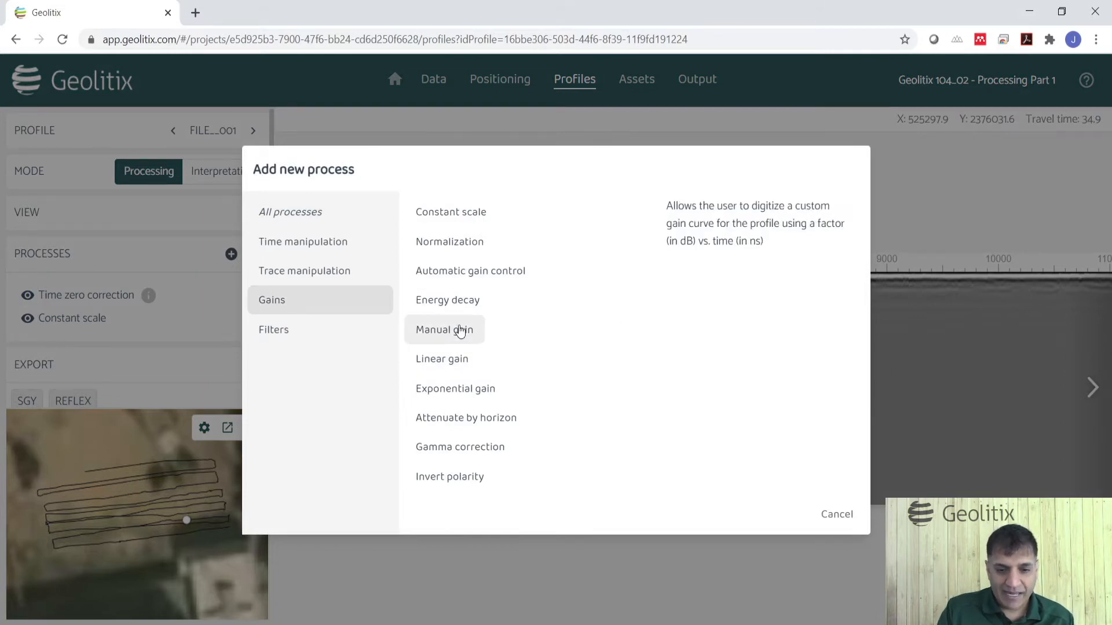
left_click(437, 331)
scroll(142, 246, "up", 3)
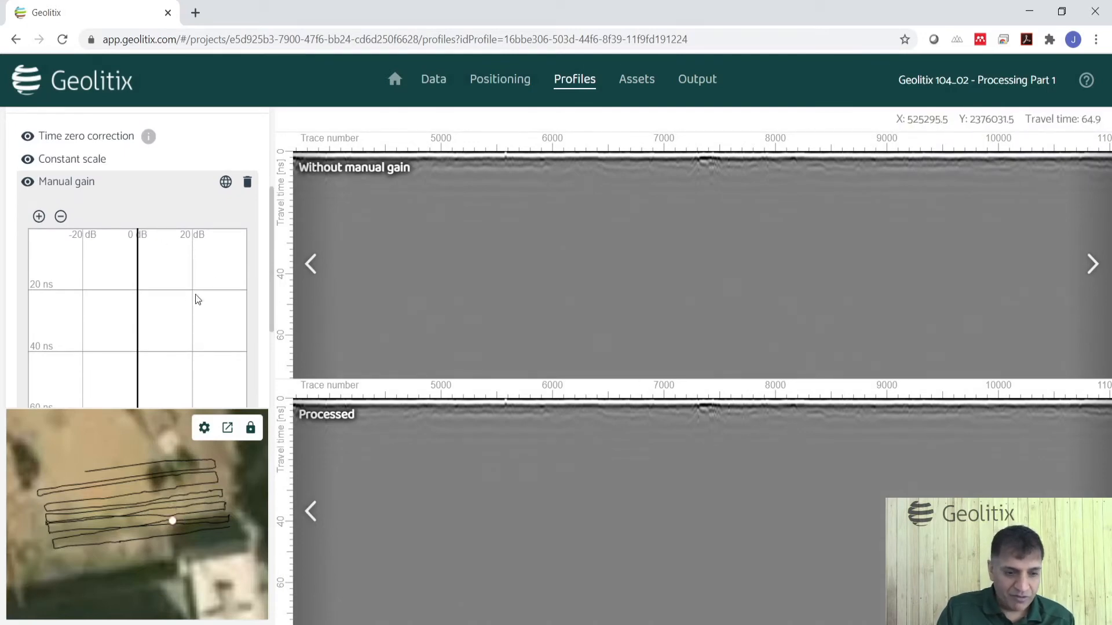
Shape the manual gain curve with five points, rising from about 0 dB near time zero to about 36 dB at 50 ns
left_click(165, 259)
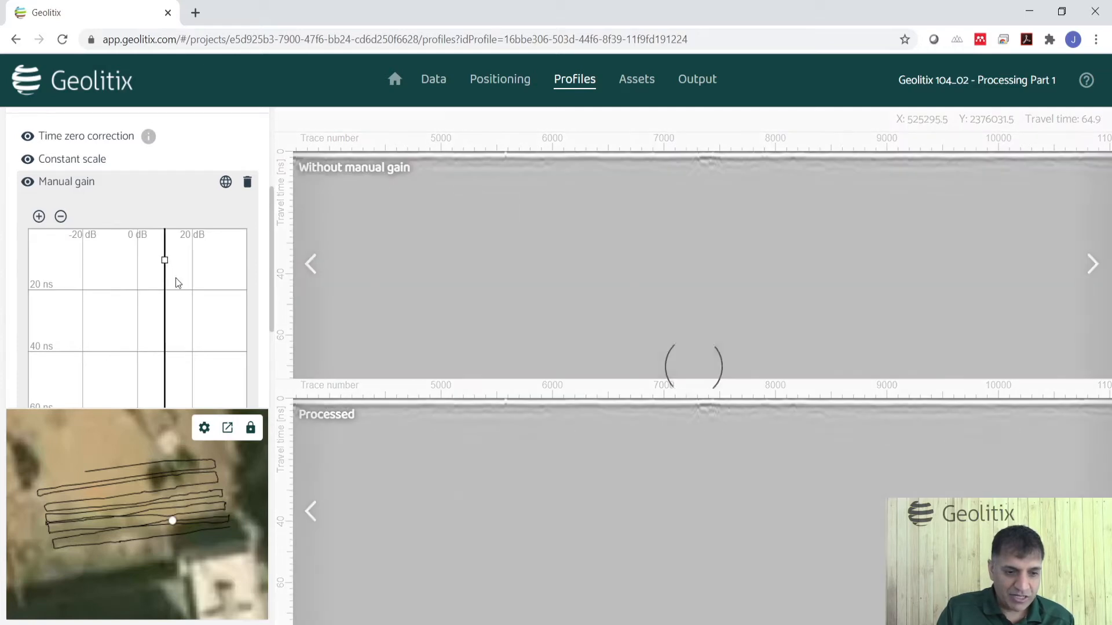
left_click(139, 235)
left_click(185, 318)
left_click(215, 339)
left_click(236, 384)
scroll(213, 332, "down", 3)
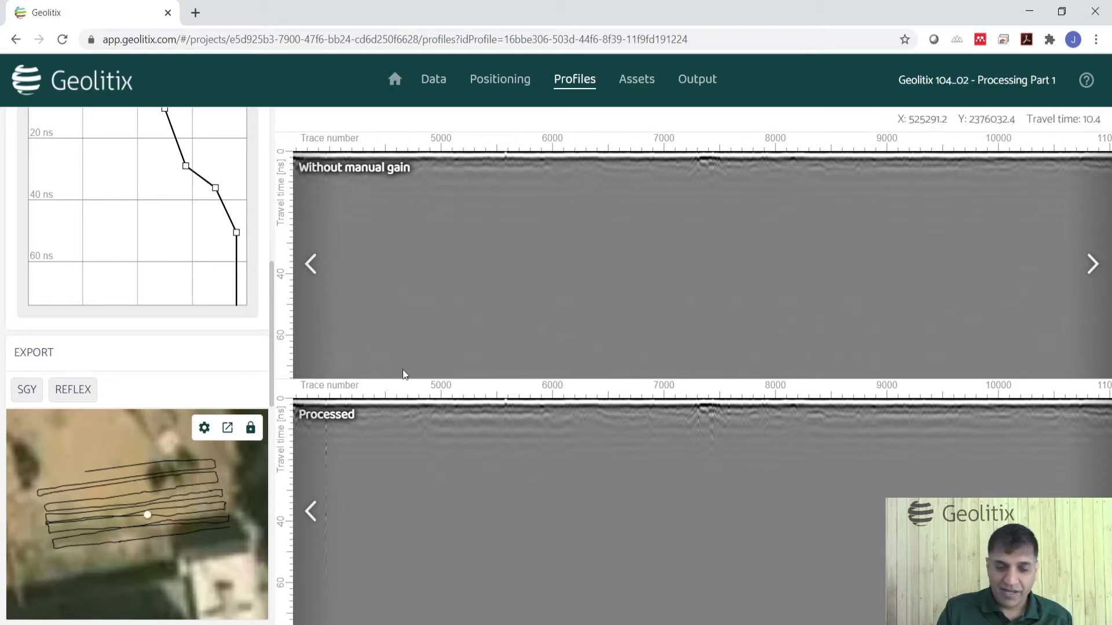
scroll(127, 242, "up", 3)
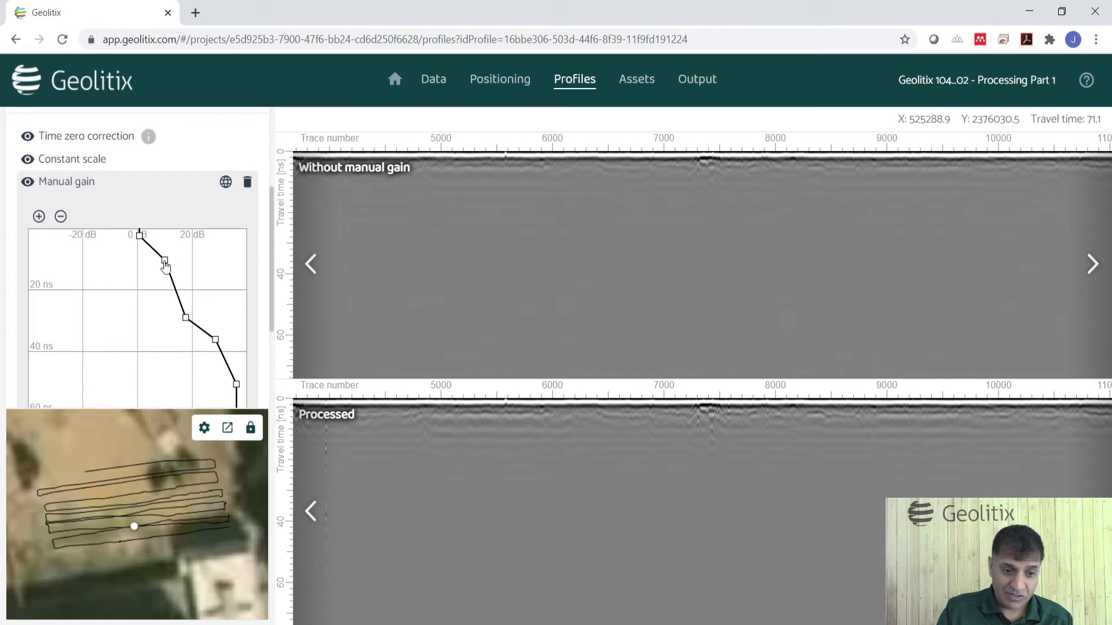
Raise the manual gain curve to about 22 dB at 10 ns, 28 dB at 26 ns and 33 dB at 36 ns
left_click_drag(165, 260, 182, 260)
left_click_drag(186, 319, 201, 309)
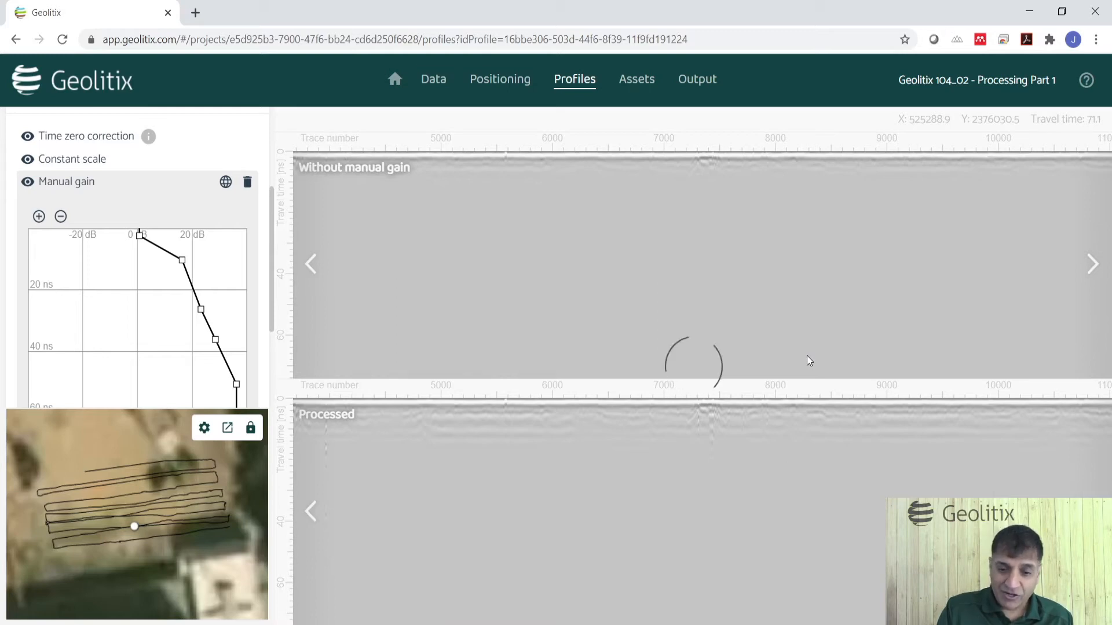
left_click_drag(183, 258, 198, 259)
left_click_drag(205, 299, 227, 339)
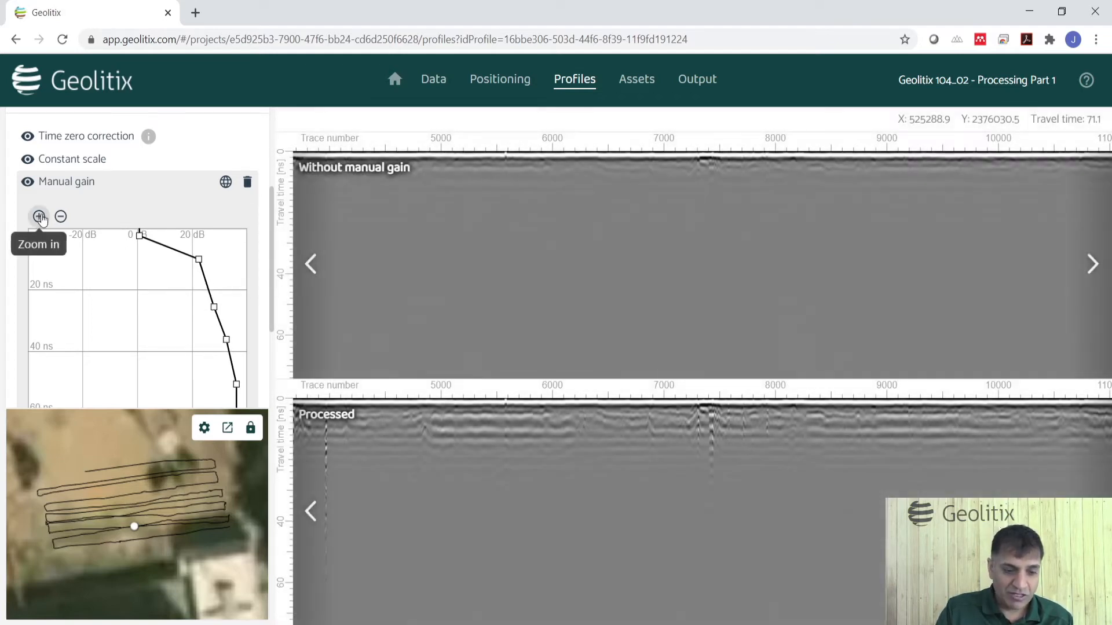
Raise the three deepest manual gain points to about 39 dB, 43 dB and 47 dB on an extended dB range
left_click(40, 217)
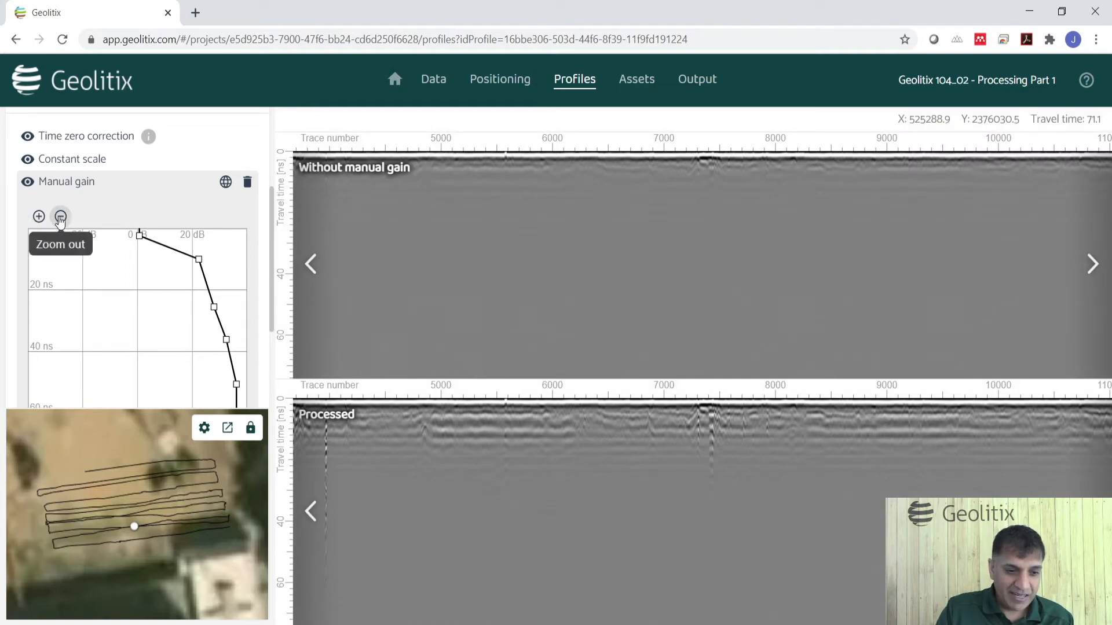
left_click(57, 218)
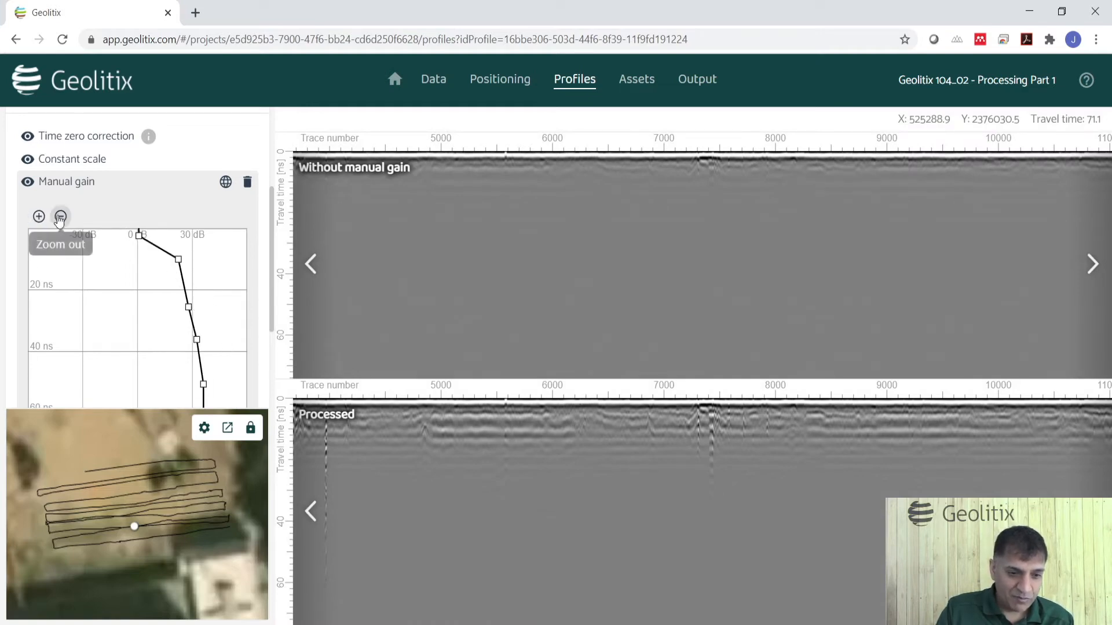
mouse_move(190, 307)
left_mouse_down()
mouse_move(218, 315)
mouse_move(209, 302)
left_mouse_up()
left_click_drag(198, 345, 217, 343)
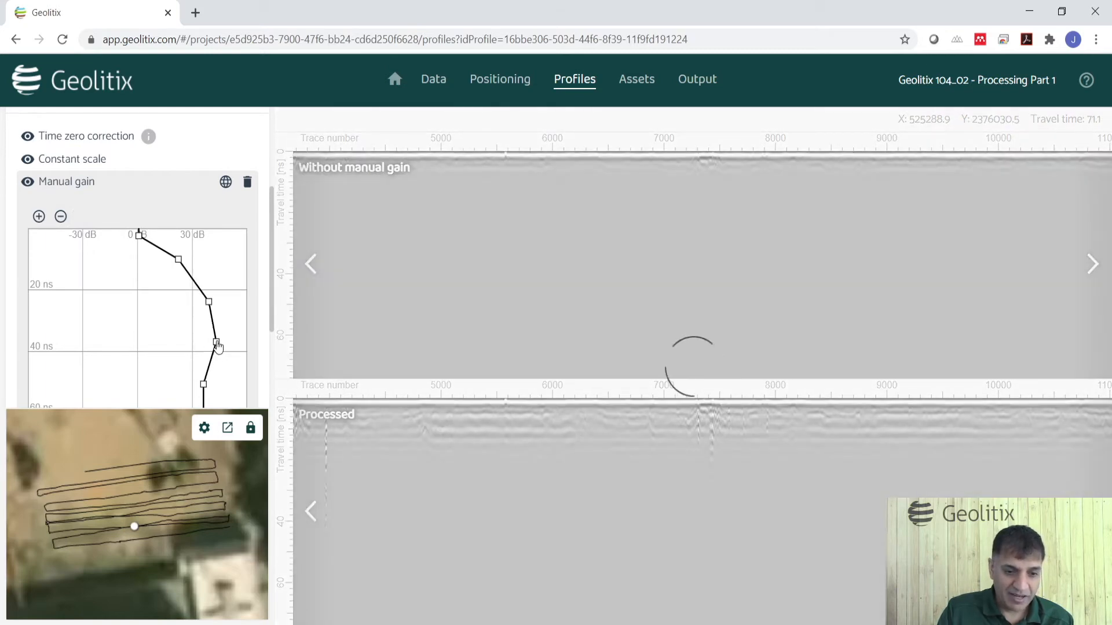
left_click_drag(205, 385, 224, 392)
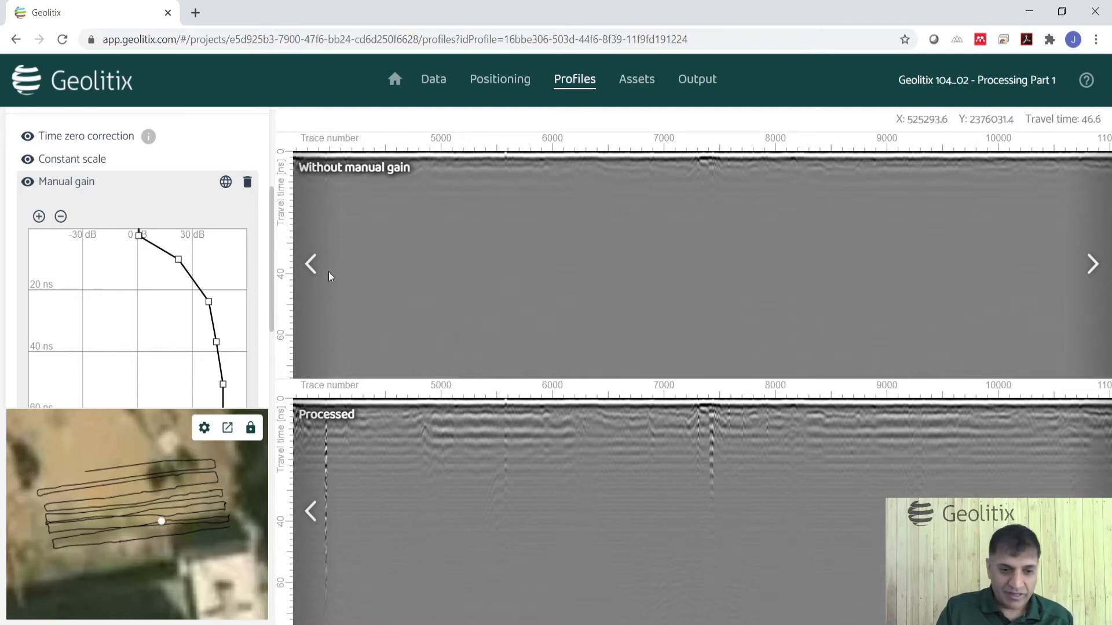
Replace the manual gain process on the FILE__001 profile with an energy decay gain
left_click(247, 183)
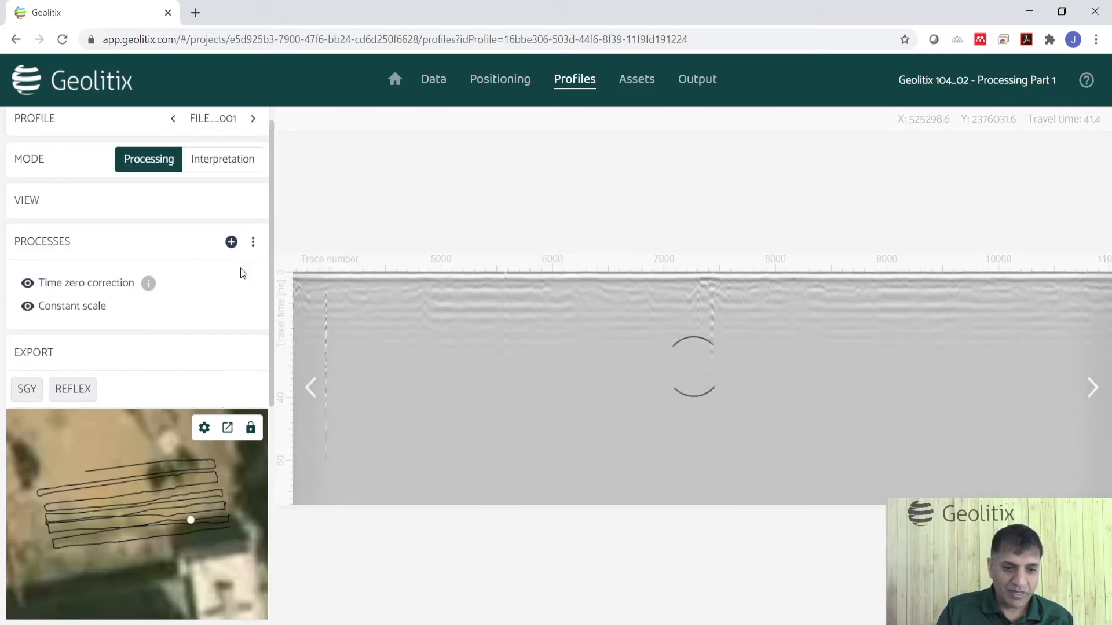
left_click(231, 242)
left_click(290, 308)
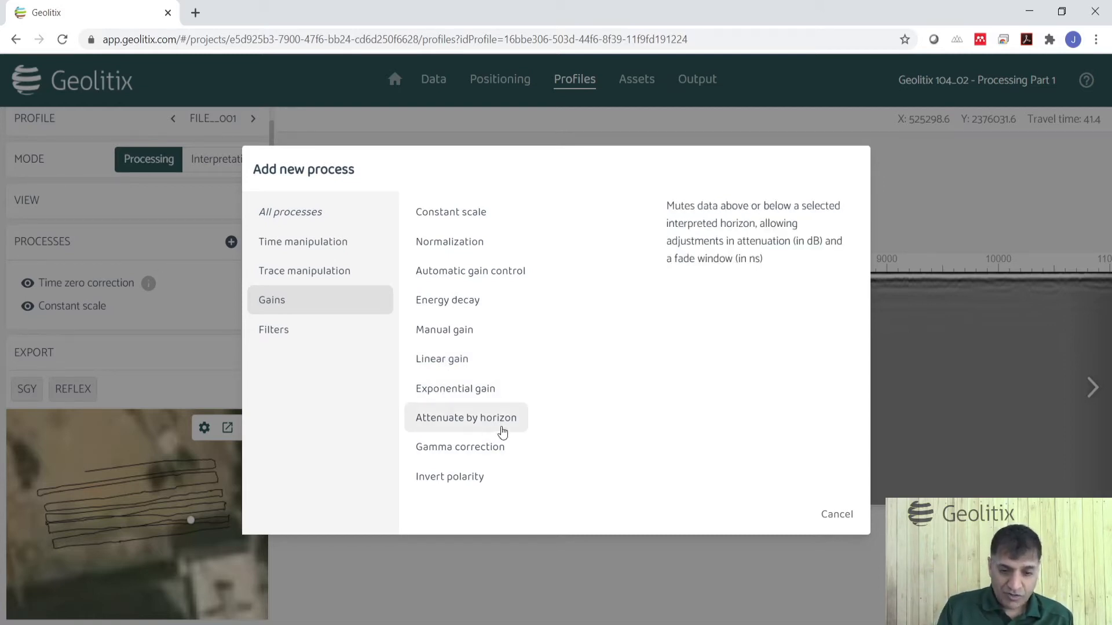
left_click(455, 310)
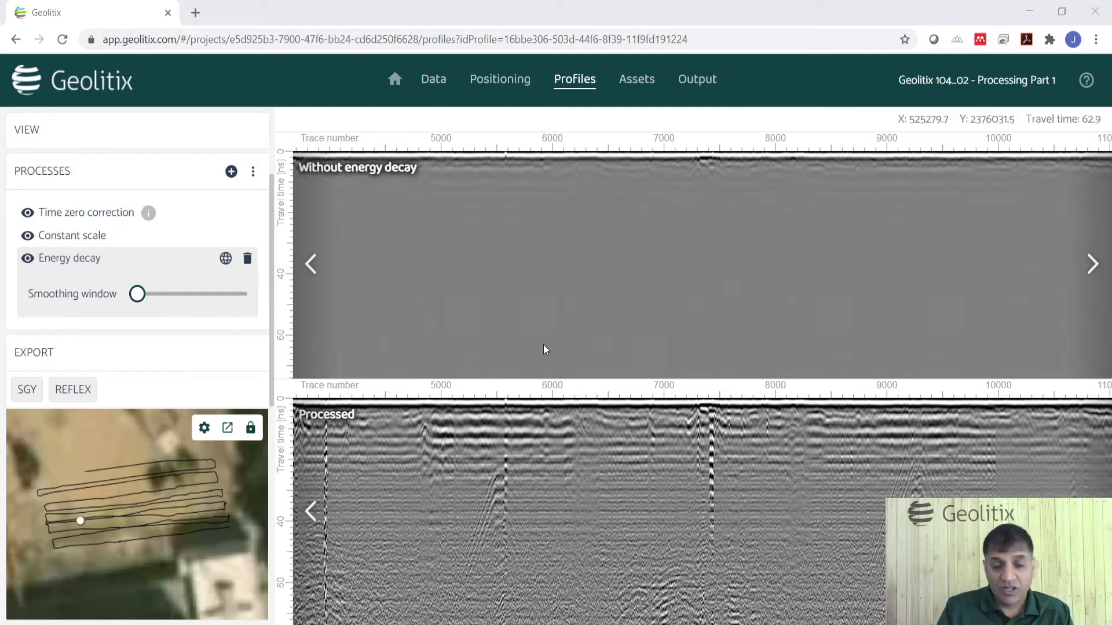
scroll(515, 328, "up", 1)
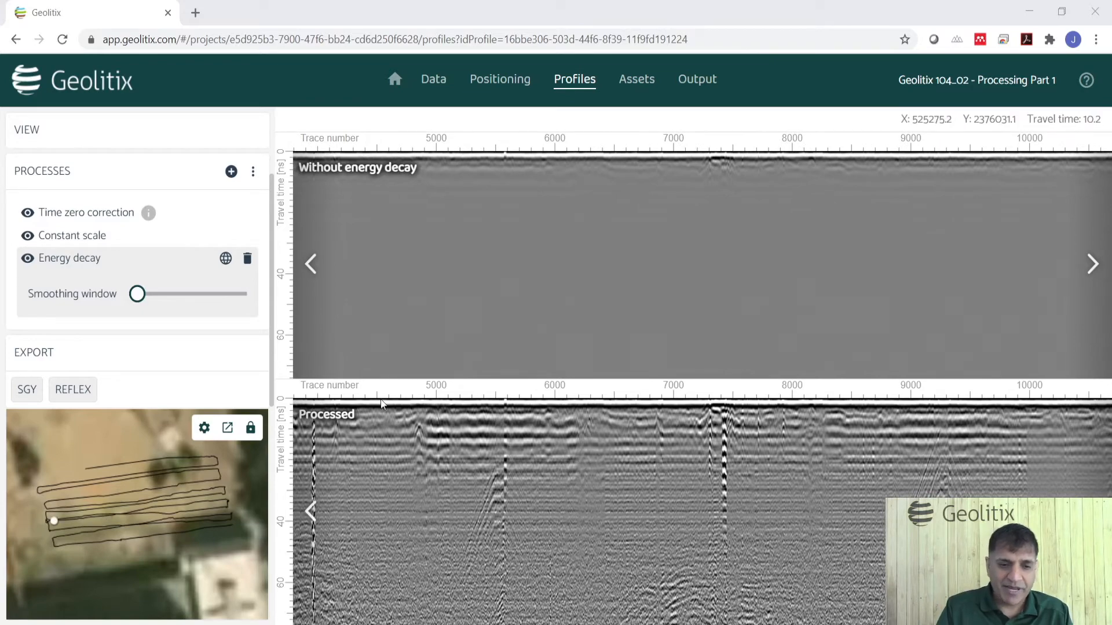
Add a background subtraction filter to the FILE__001 profile's processes
left_click(231, 171)
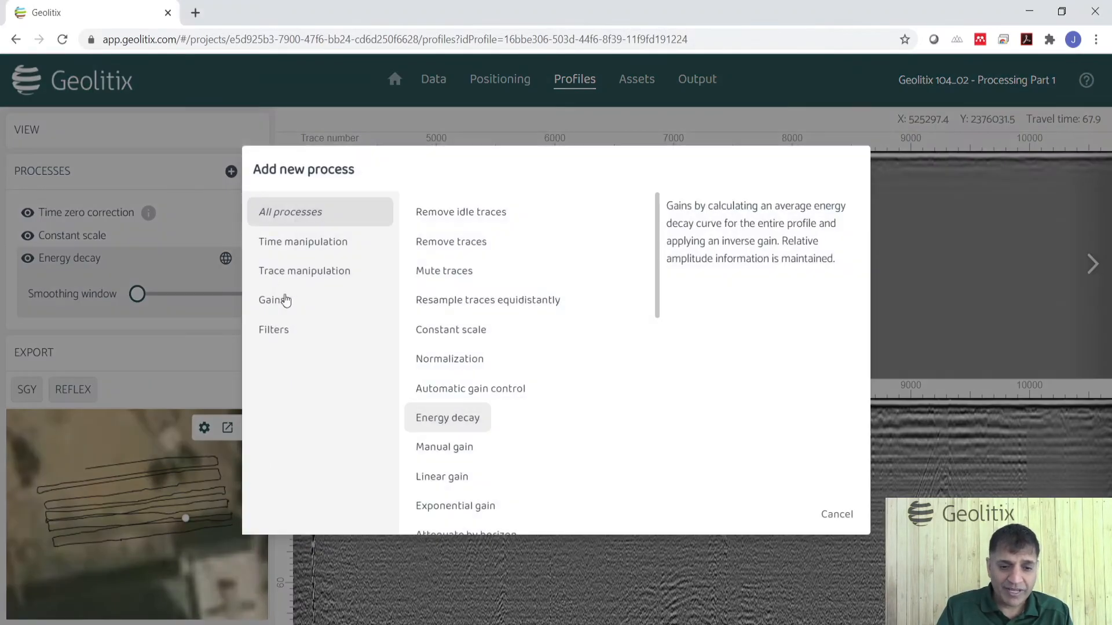
left_click(282, 333)
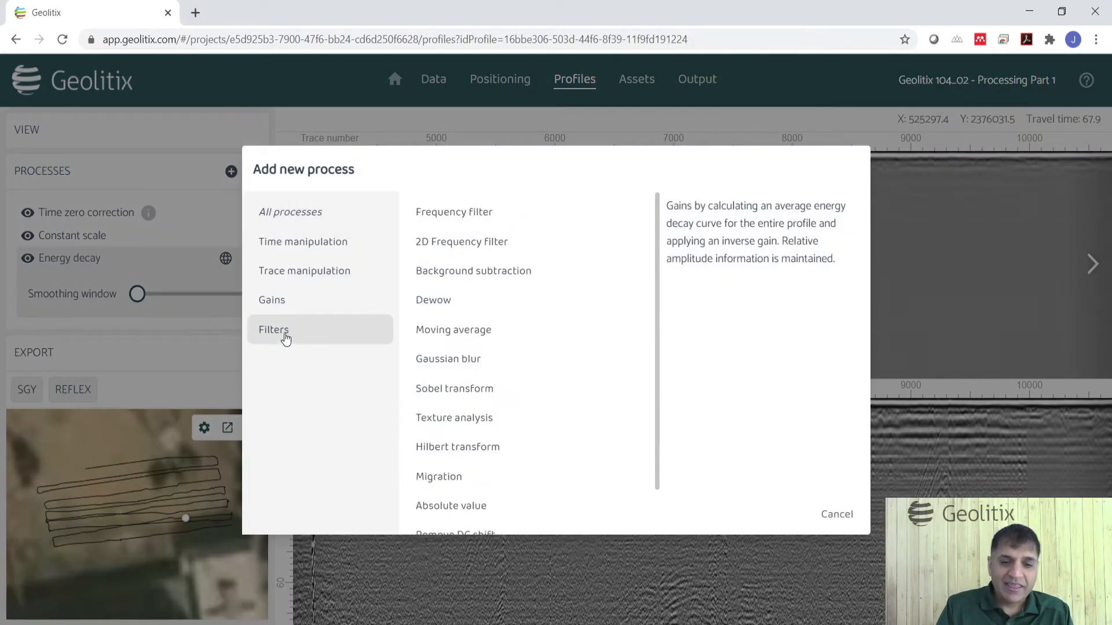
left_click(488, 276)
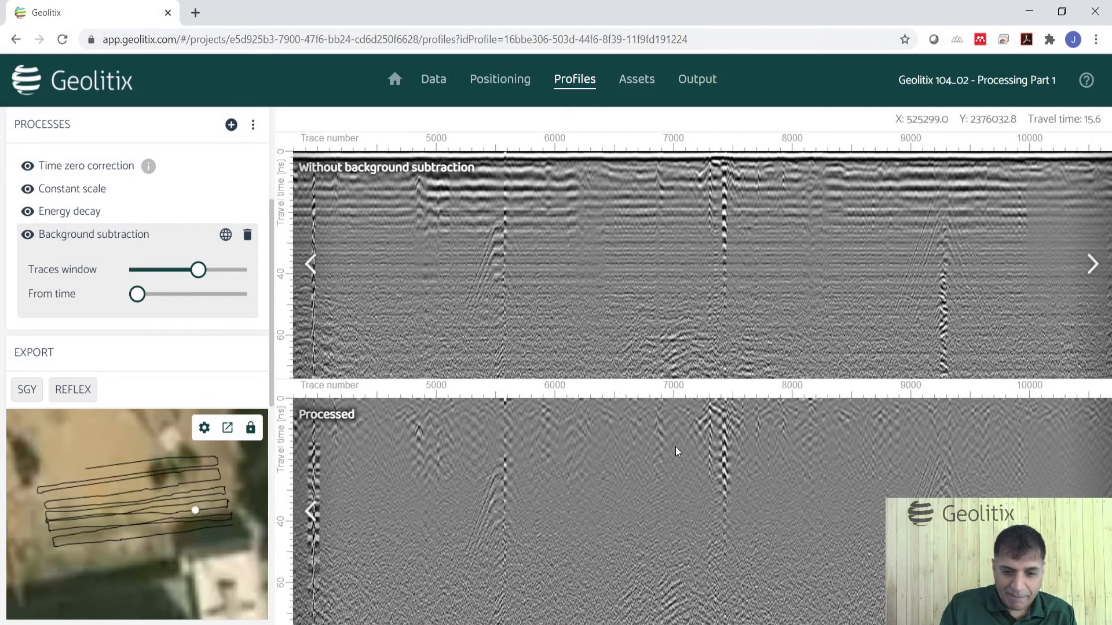
Compare the profile with and without background subtraction at closer range, checking the horizontal banding between traces 4000 and 9000
scroll(663, 457, "up", 5)
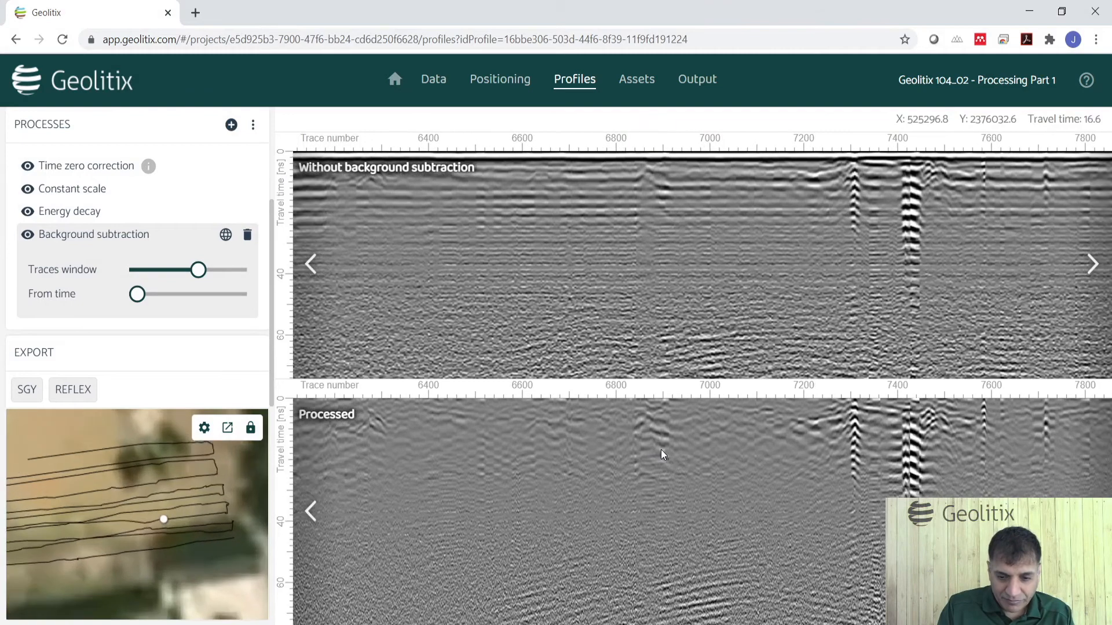
mouse_move(202, 279)
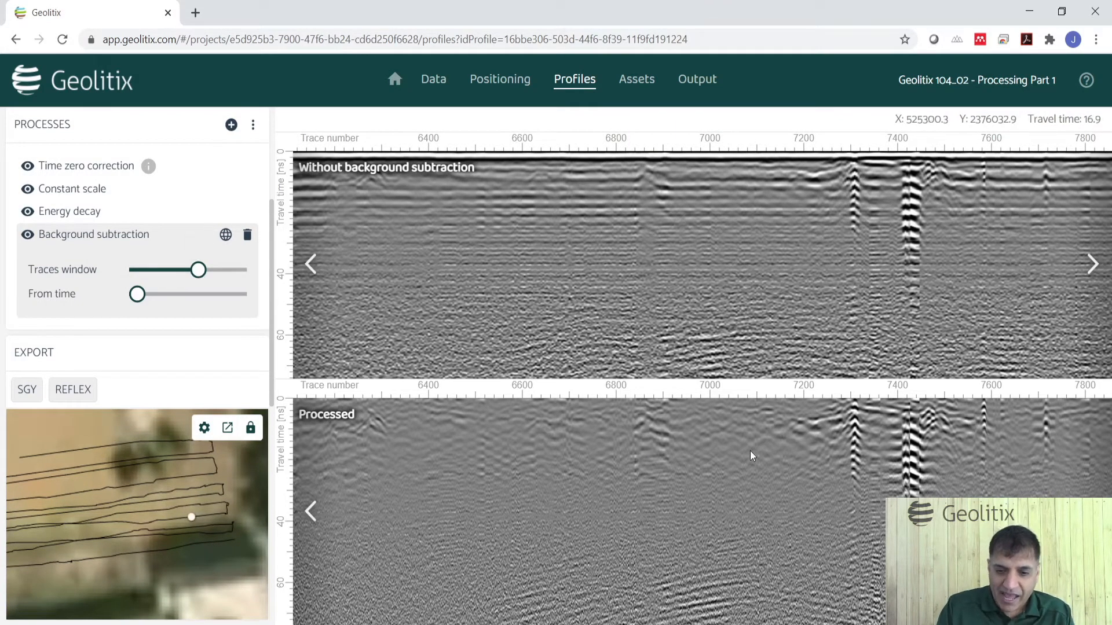
left_click_drag(933, 464, 632, 469)
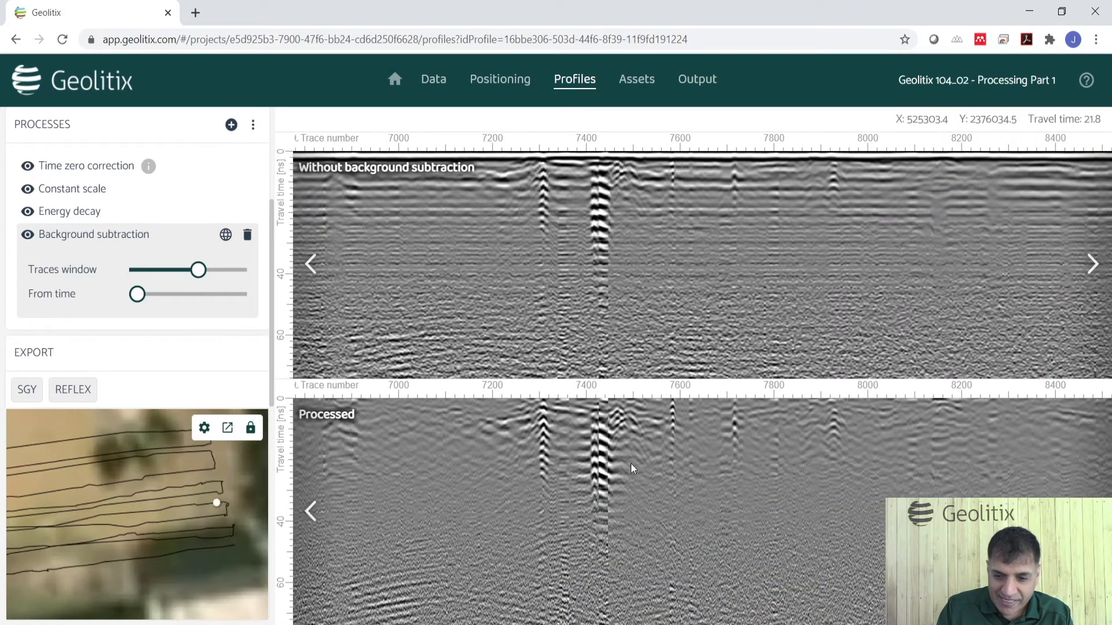
left_click_drag(697, 473, 509, 459)
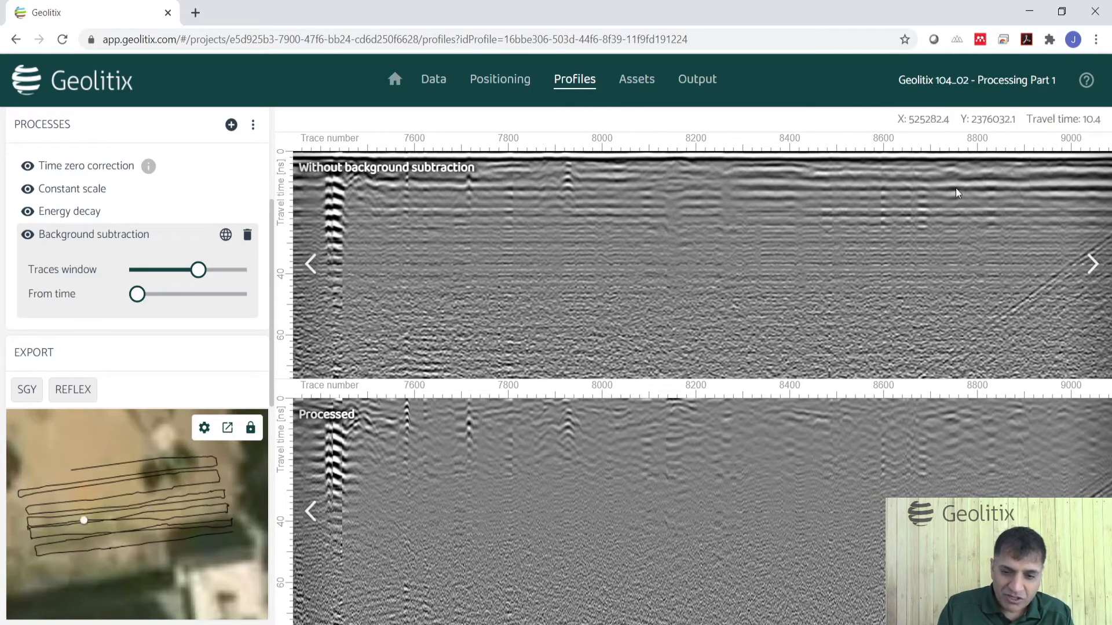
left_click_drag(833, 468, 864, 466)
left_click_drag(545, 477, 847, 474)
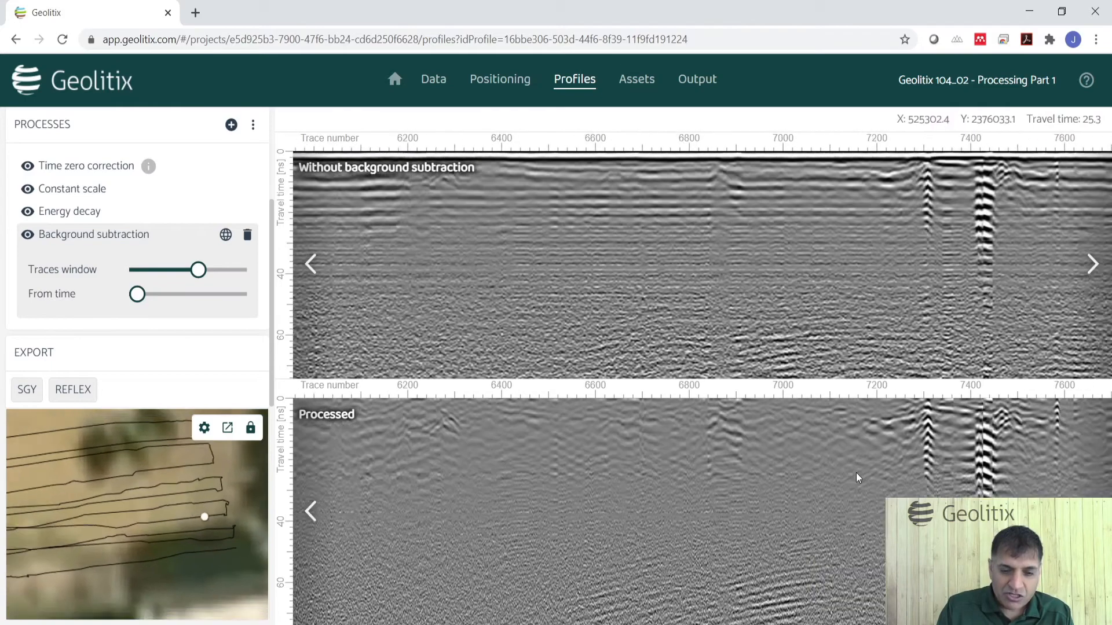
left_click_drag(506, 472, 783, 472)
left_click_drag(637, 455, 850, 453)
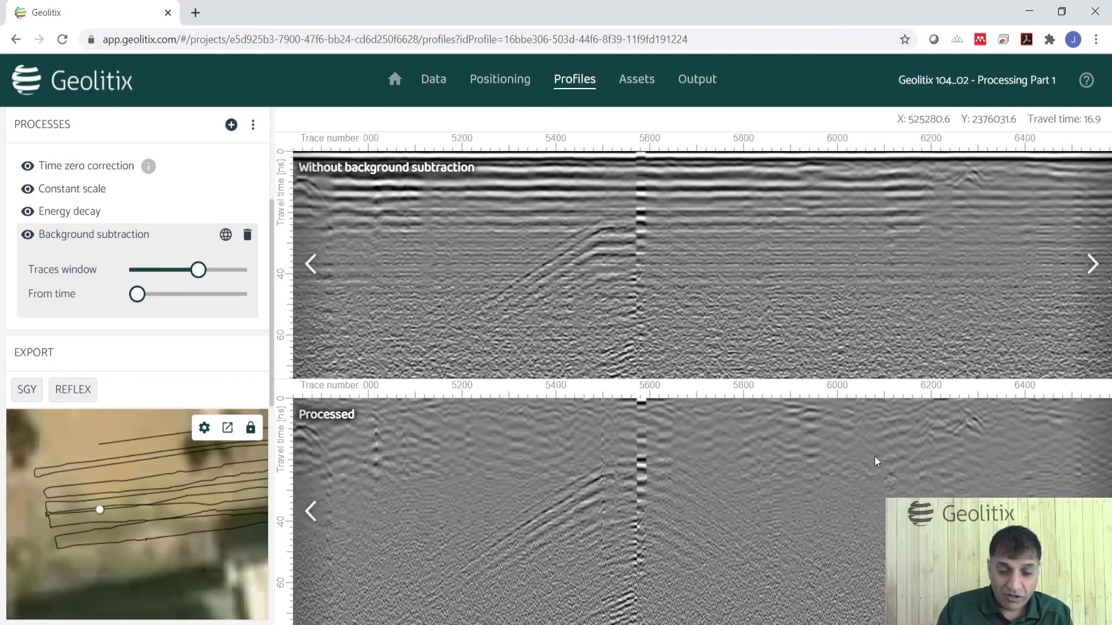
left_click_drag(533, 466, 815, 465)
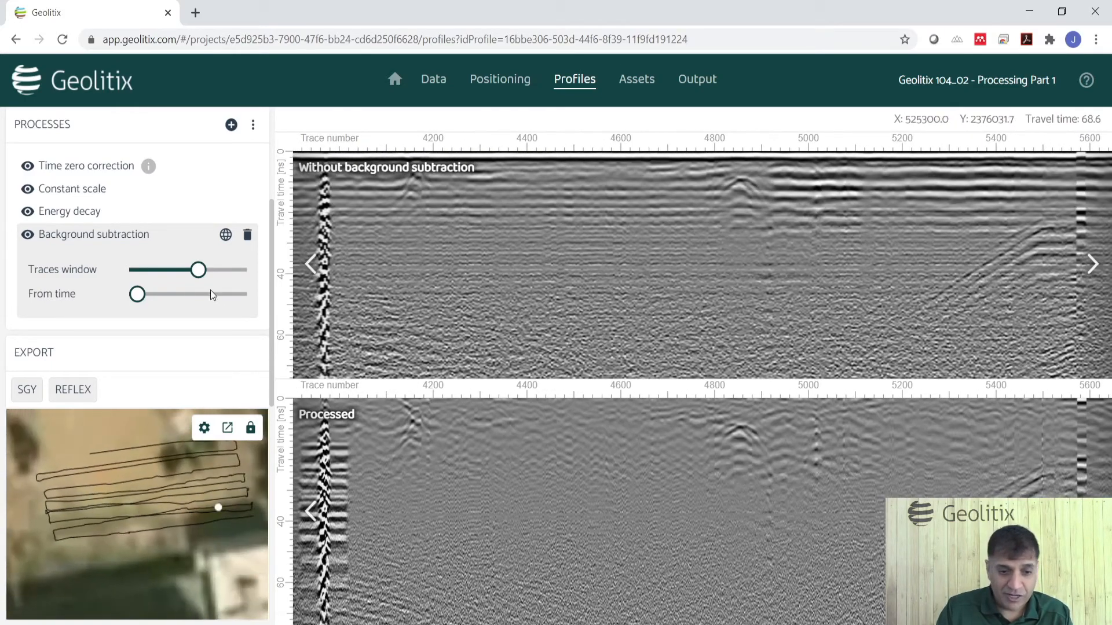
Widen the background subtraction's traces window in two stages to about three quarters of its range
left_click_drag(198, 270, 212, 273)
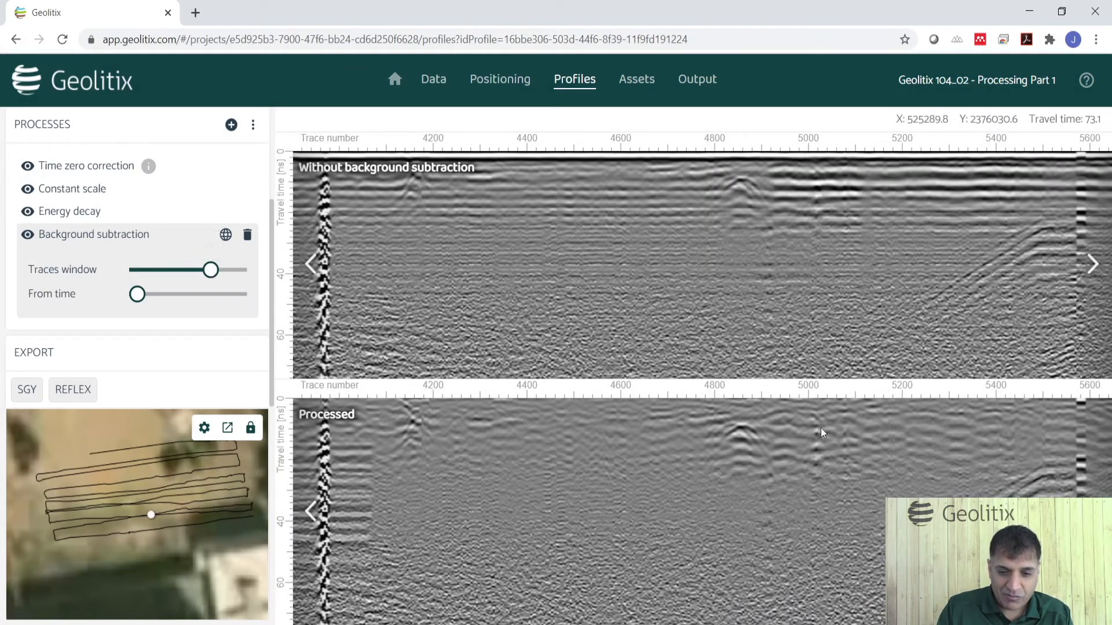
left_click_drag(211, 271, 222, 272)
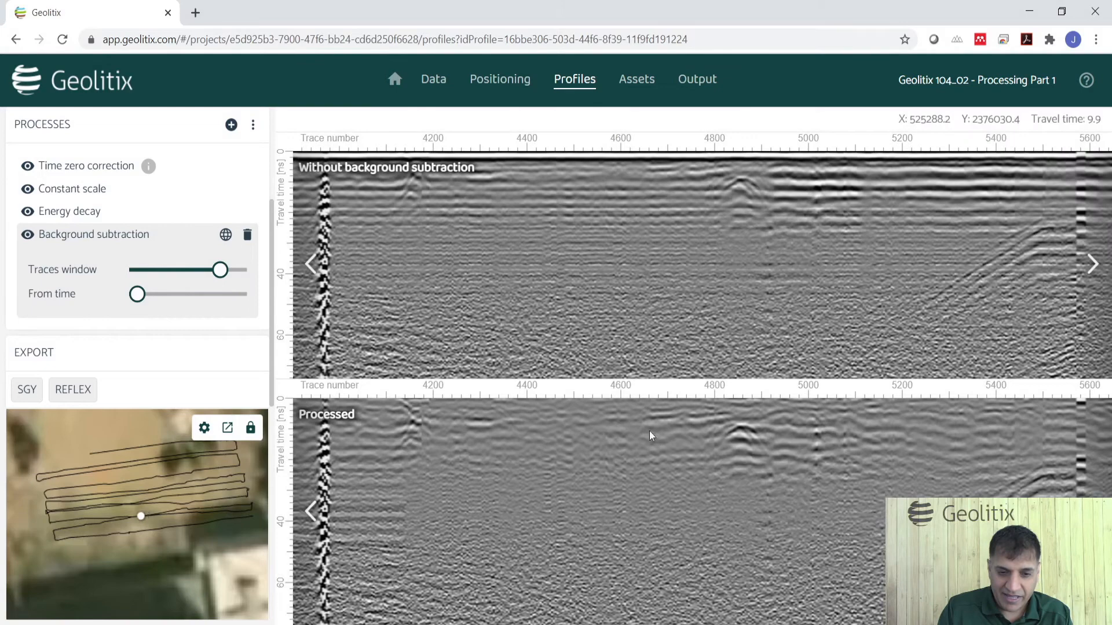
Examine how the wider traces window affects the profile between traces 3000 and 6000, especially around the strong vertical anomalies
left_click_drag(454, 457, 721, 457)
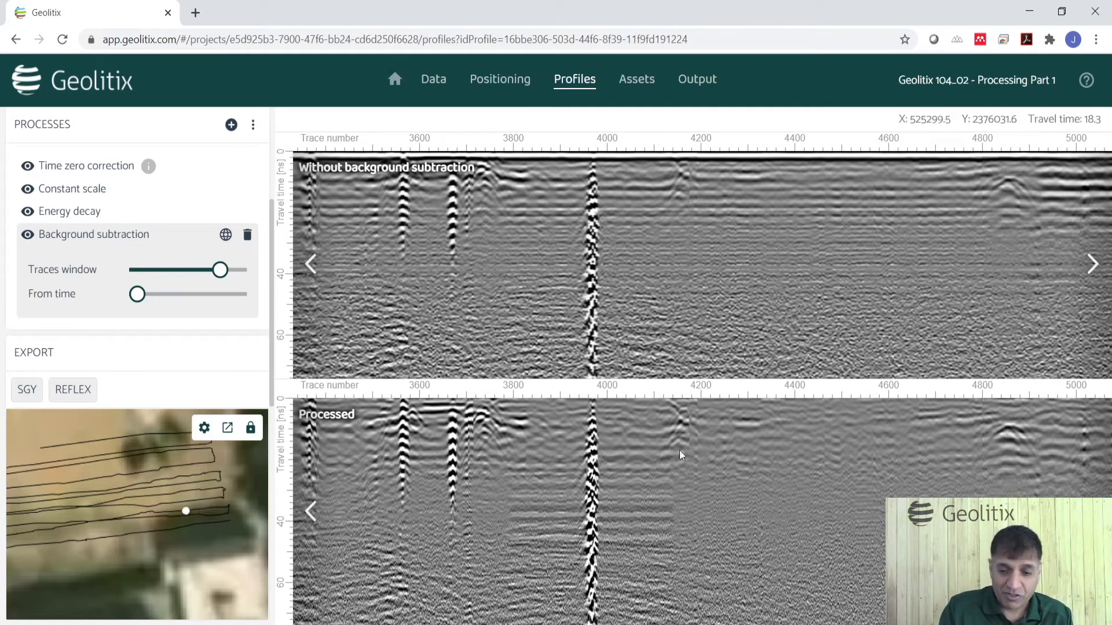
left_click_drag(943, 454, 701, 468)
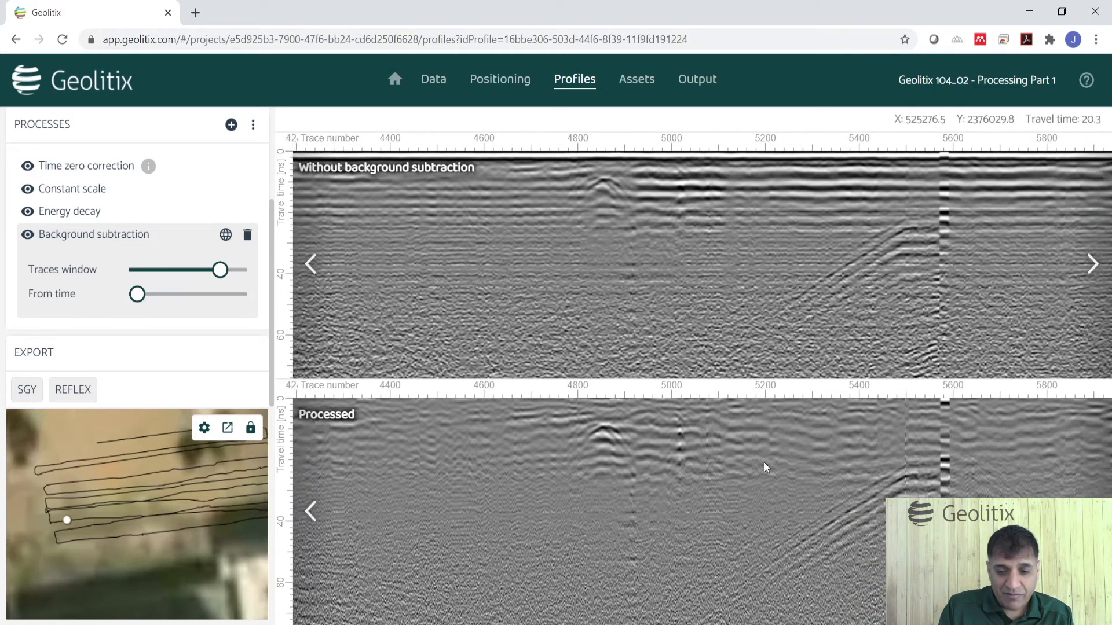
left_click_drag(788, 462, 582, 463)
left_click_drag(926, 460, 1033, 463)
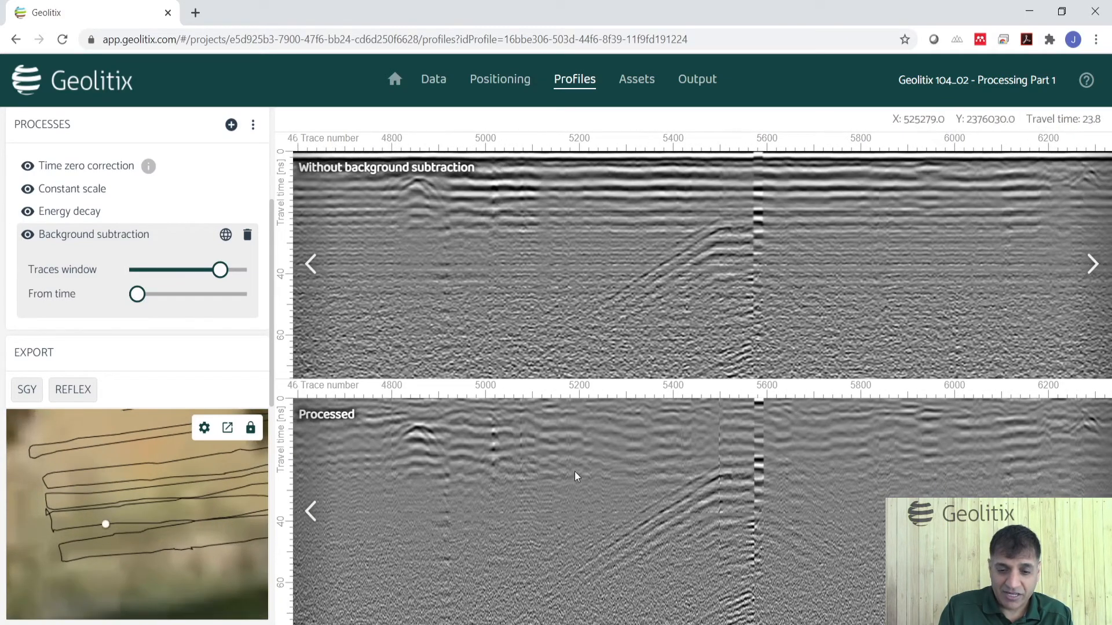
left_click_drag(578, 472, 979, 462)
left_click_drag(638, 466, 929, 458)
left_click_drag(652, 476, 704, 484)
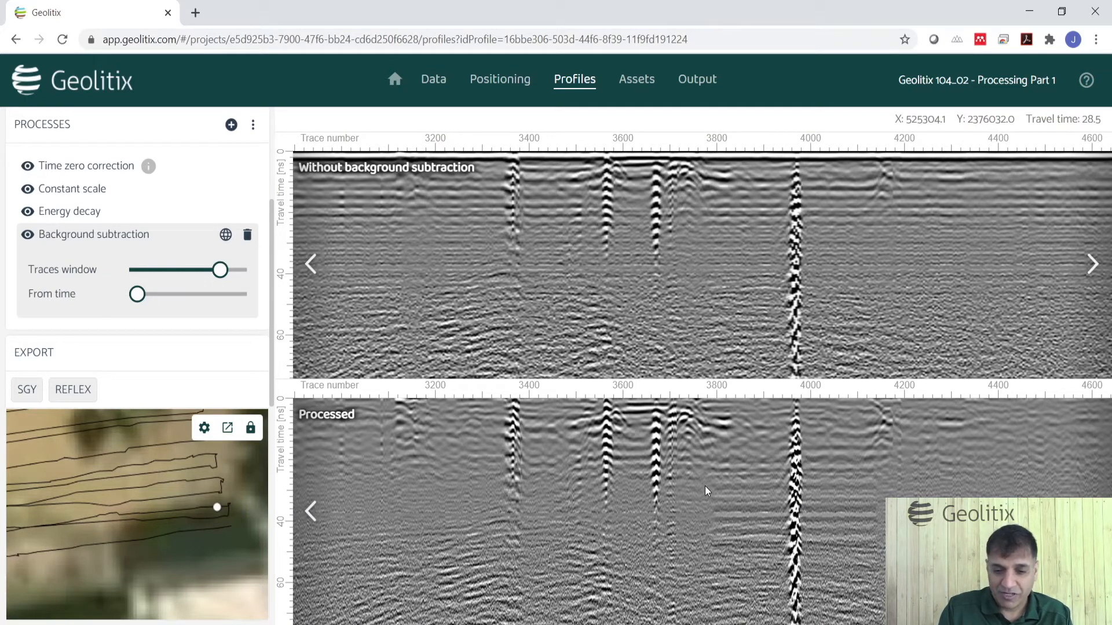
Increase the energy decay smoothing window to about half of its range and return to the background subtraction settings
left_click(88, 212)
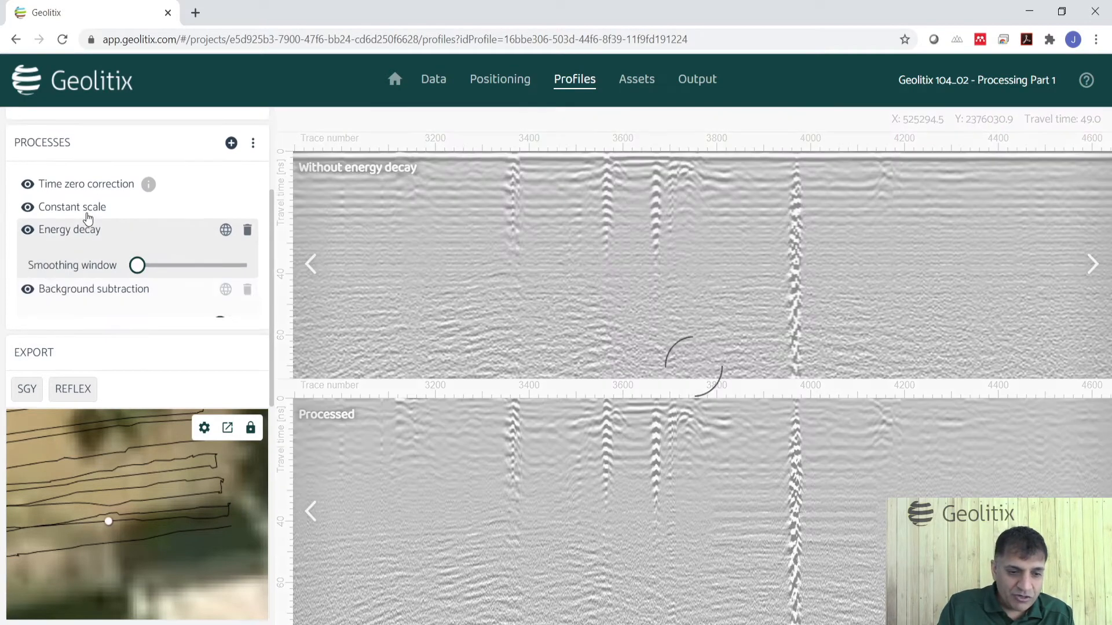
left_click_drag(139, 272, 190, 273)
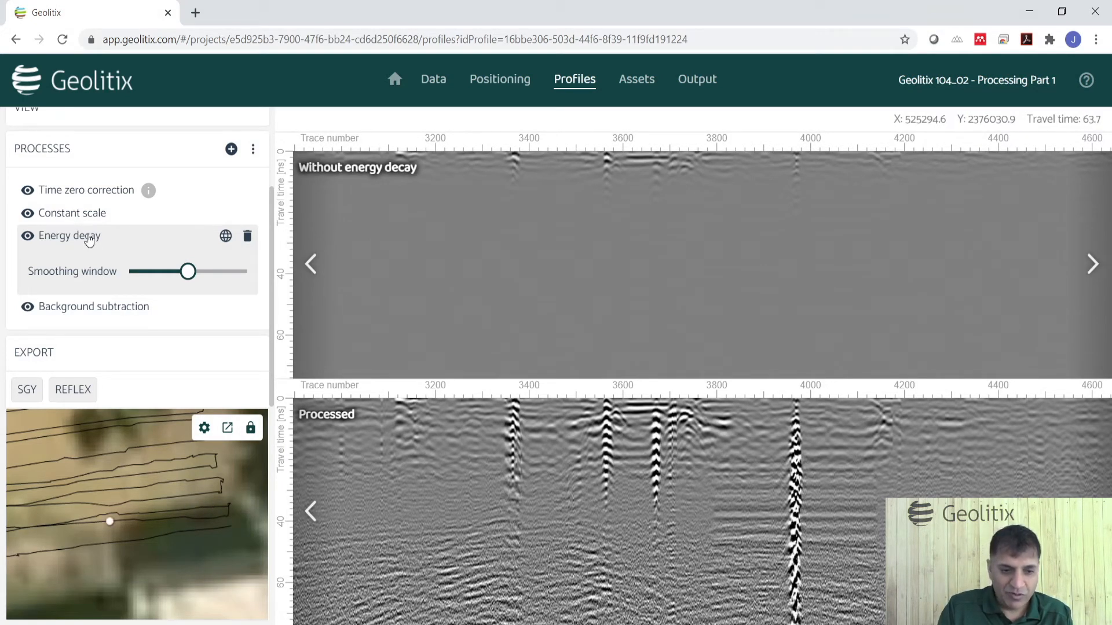
left_click(114, 311)
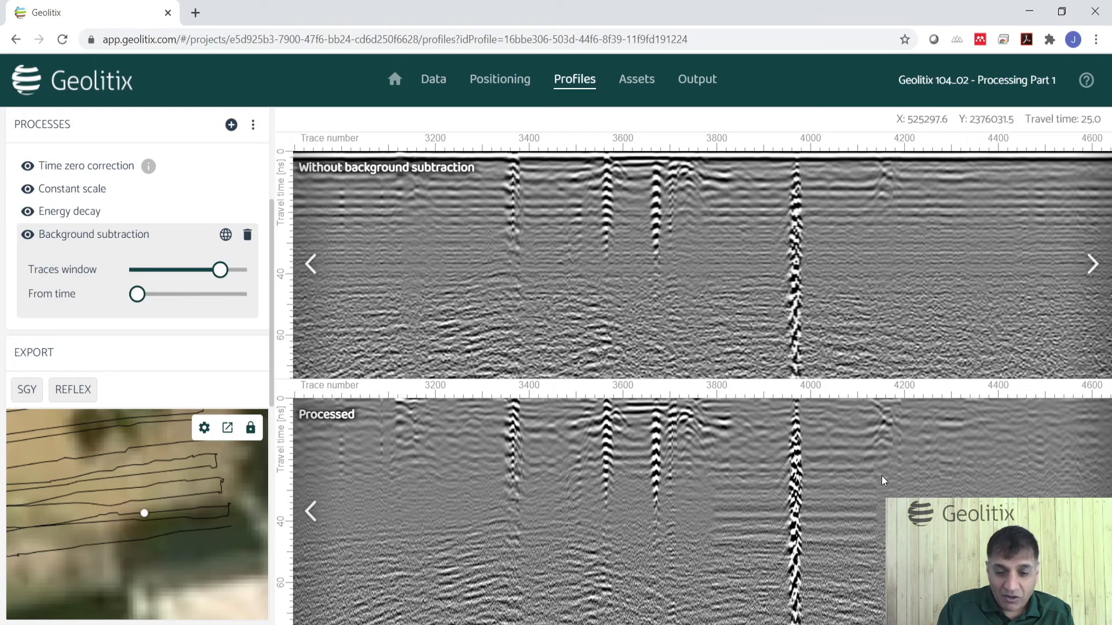
Recheck the profile with and without background subtraction between traces 3200 and 6200
left_click(1092, 511)
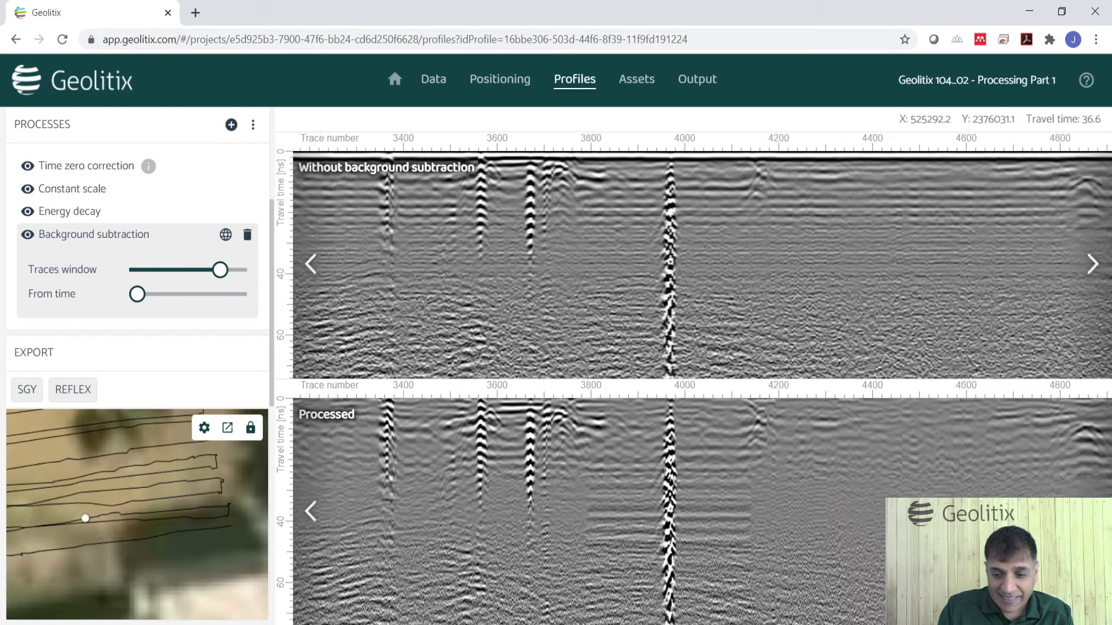
left_click(1092, 512)
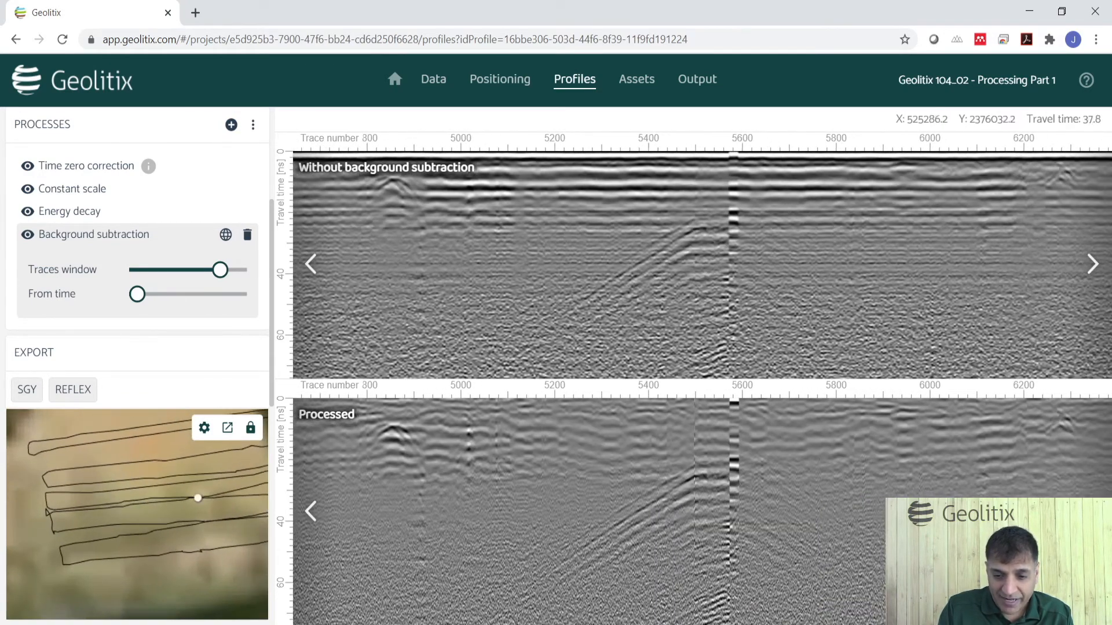
left_click(311, 512)
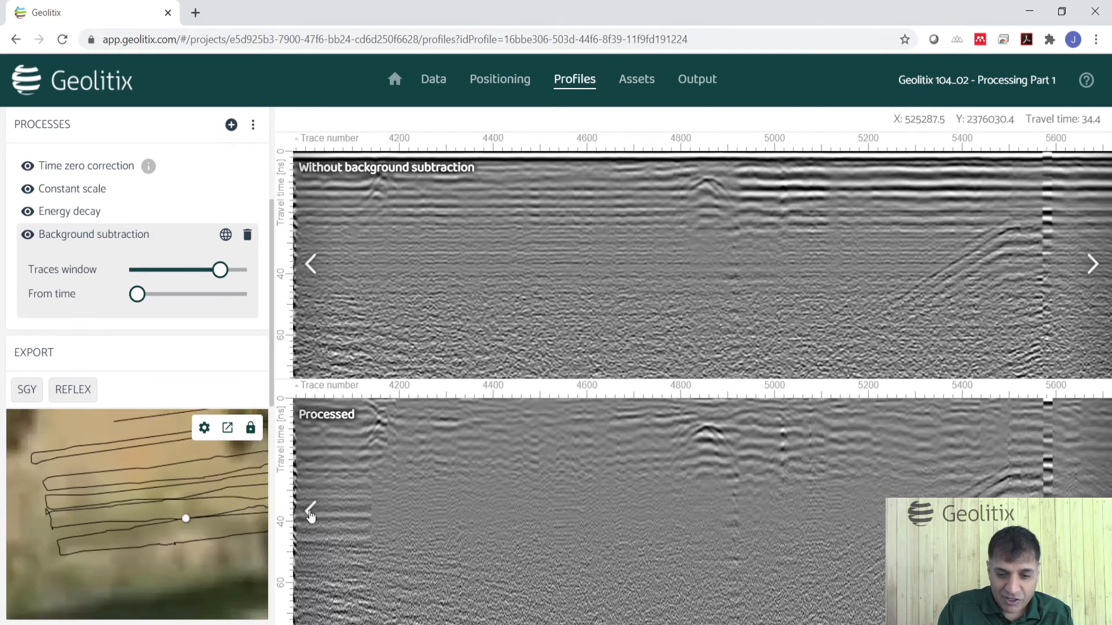
Compare the profile with and without background subtraction from about trace 5600 back to its start
left_click(311, 512)
left_click(311, 512)
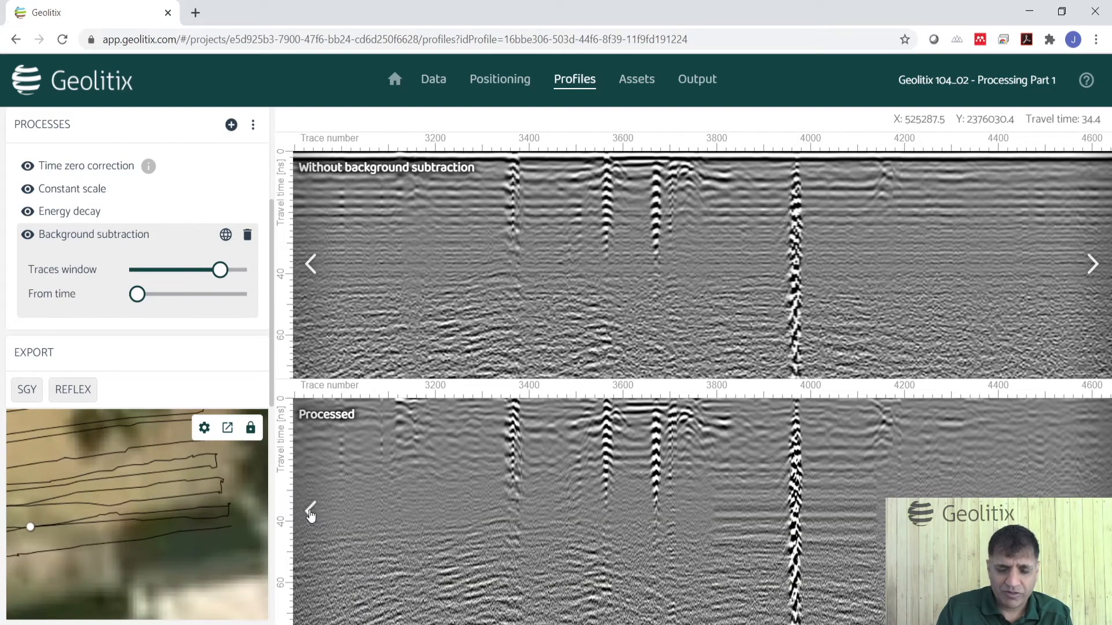
left_click(311, 512)
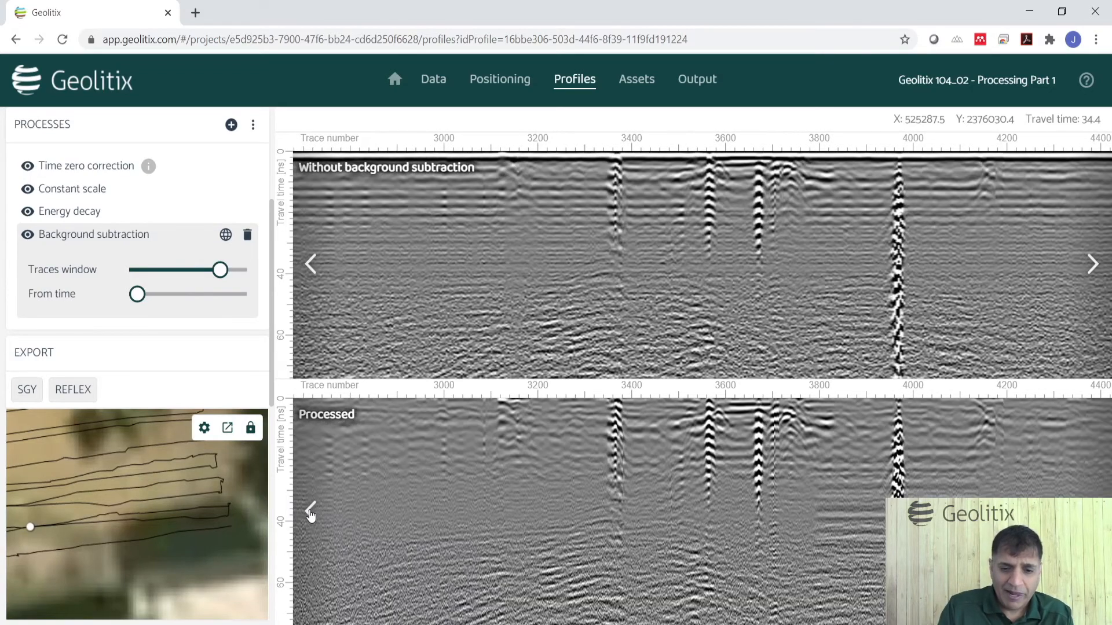
left_click(311, 512)
left_click(311, 512)
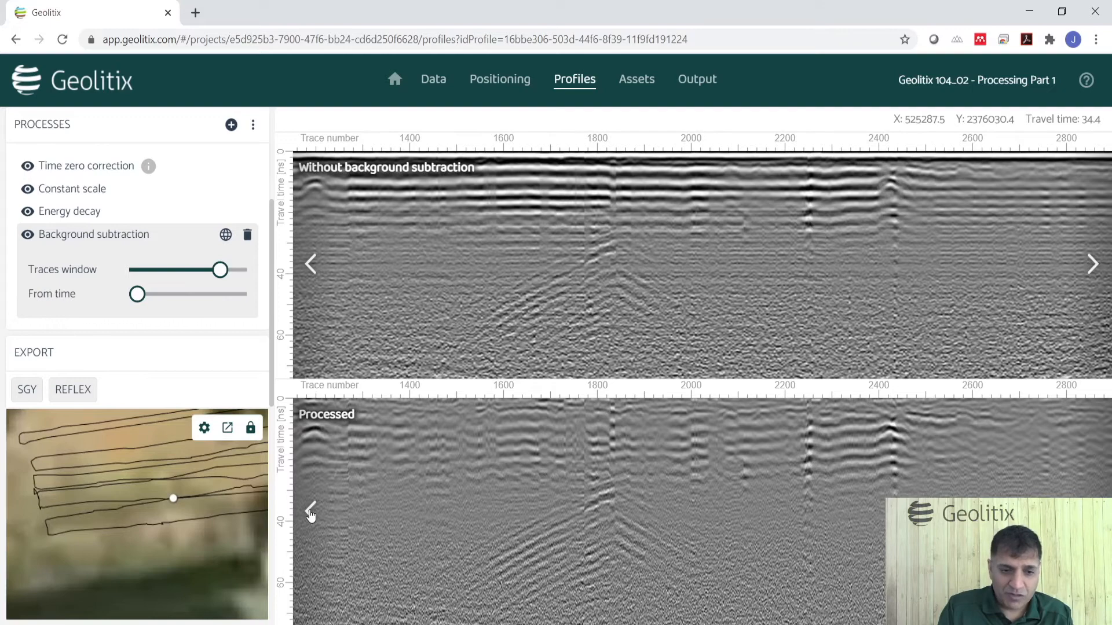
left_click(311, 512)
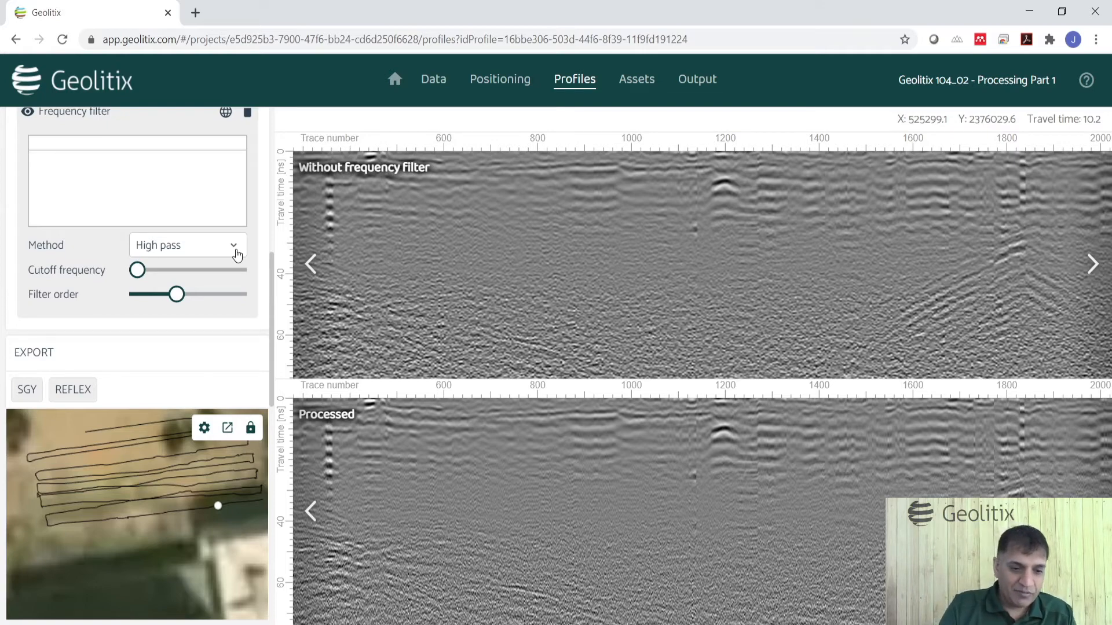
Set the frequency filter's Band pass cutoffs to about a tenth and a quarter of their ranges, and switch its method to Band stop
left_click(237, 255)
left_click(193, 297)
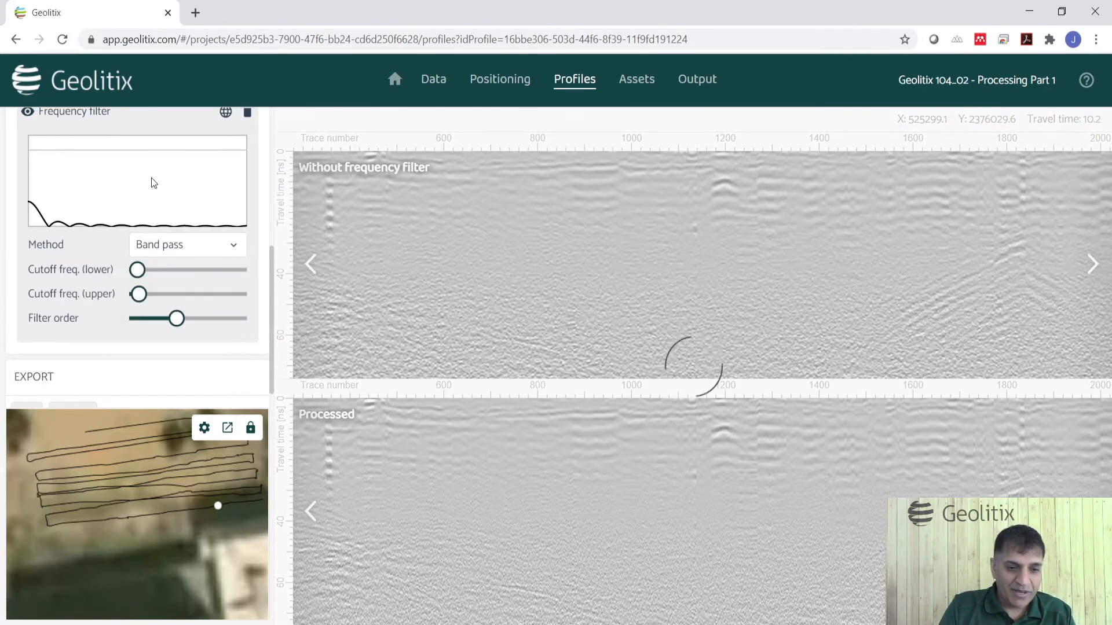
mouse_move(139, 301)
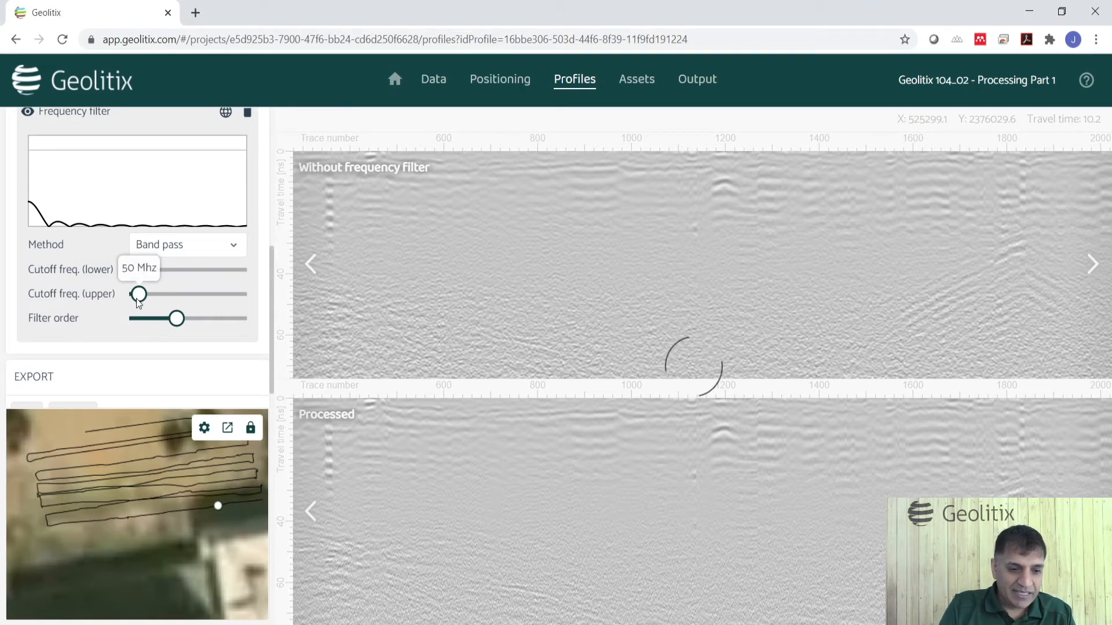
left_click_drag(139, 296, 194, 298)
left_click_drag(137, 270, 142, 269)
left_click_drag(192, 297, 156, 297)
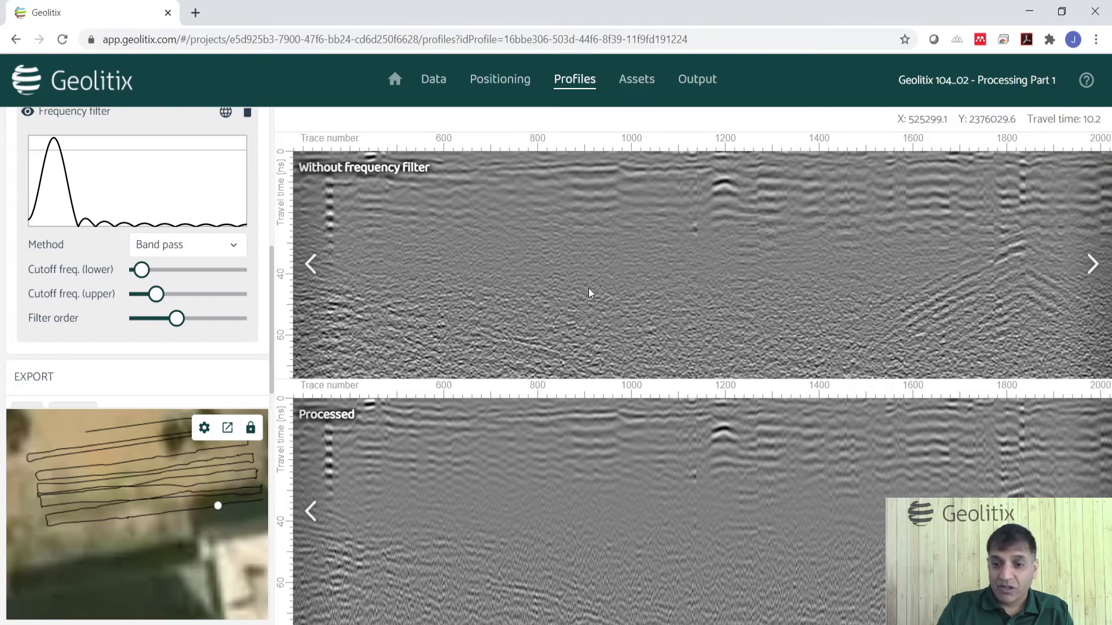
left_click(205, 244)
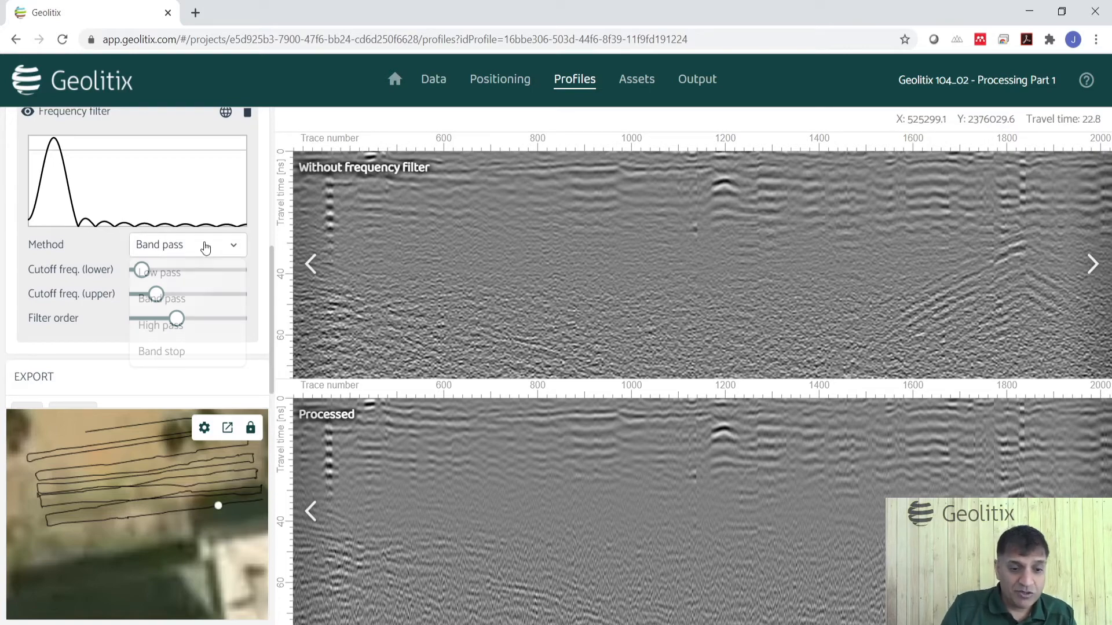
left_click(178, 354)
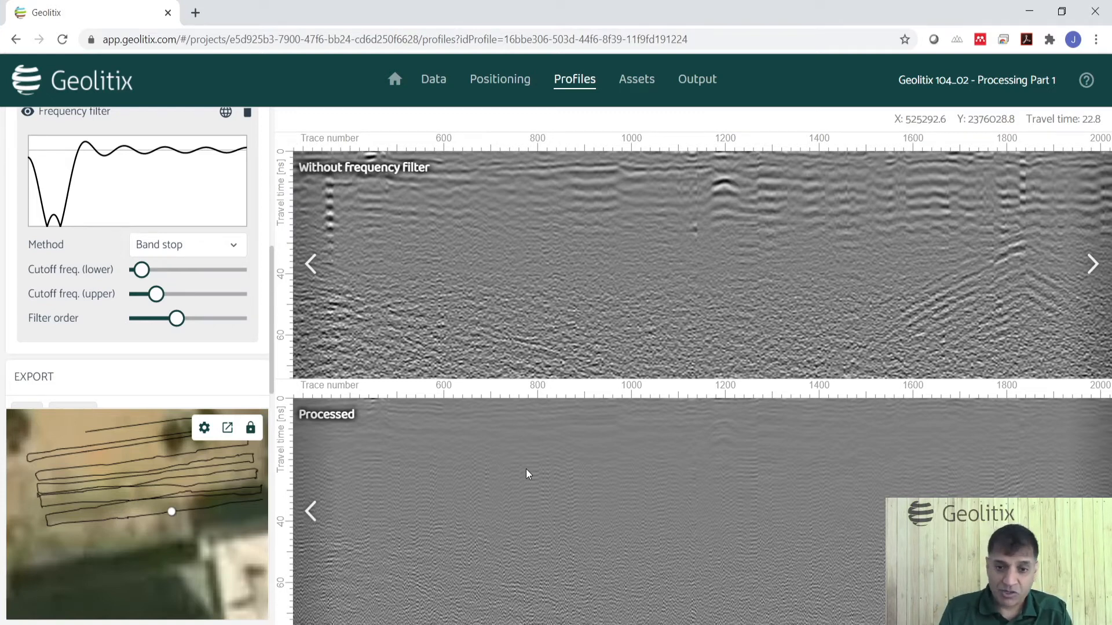
Open profile JC-HS__005 from the project Geolitix 104_03 - Processing for slicing
left_click(26, 81)
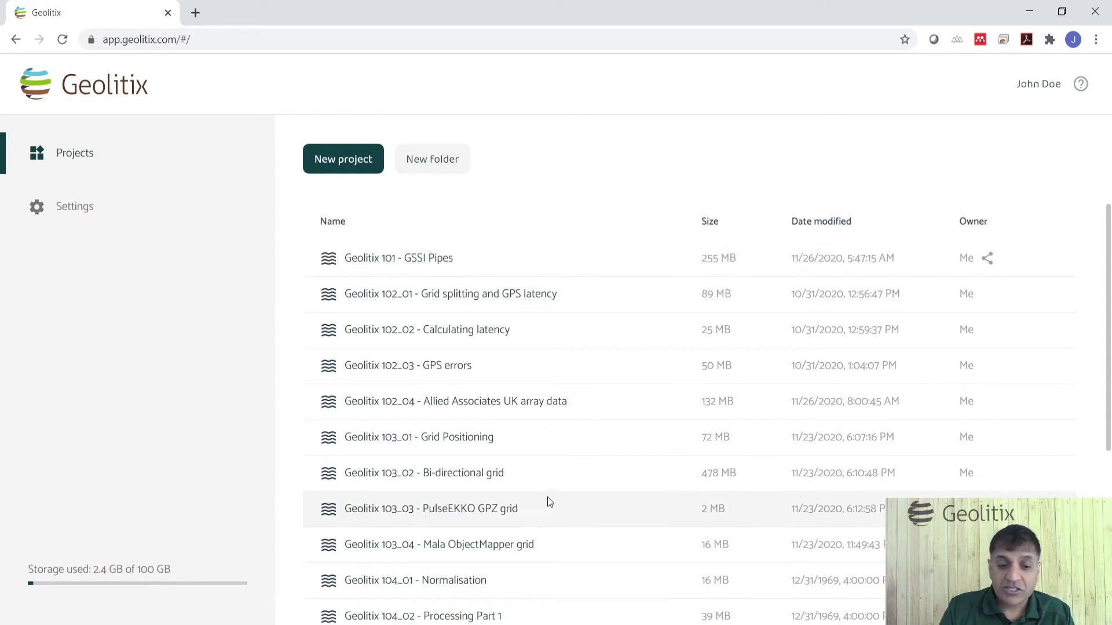
scroll(550, 507, "down", 2)
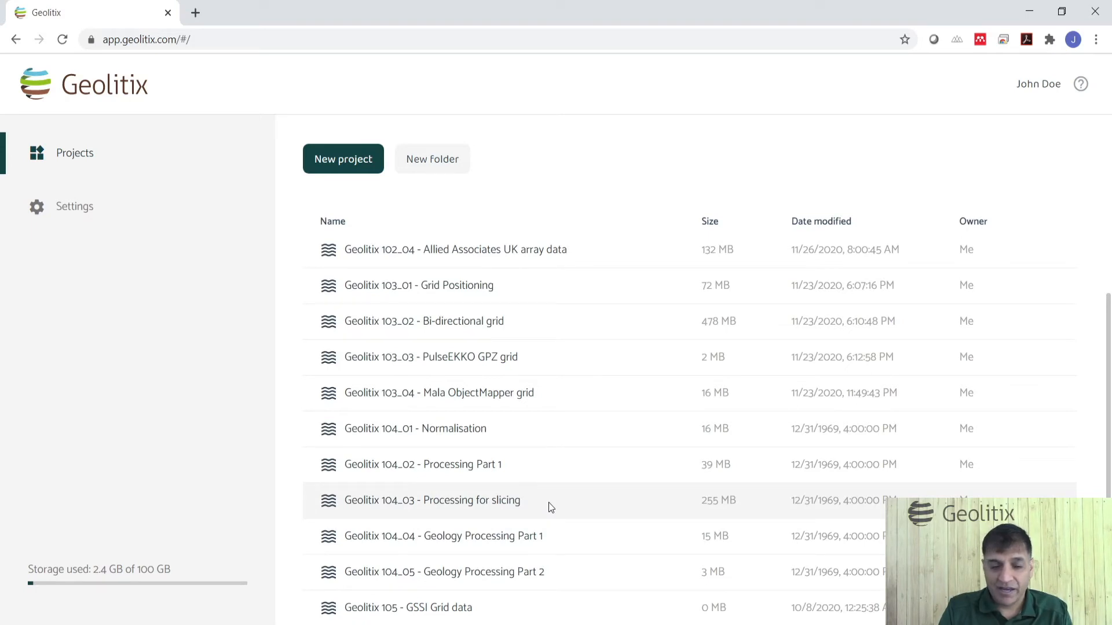
double_click(484, 500)
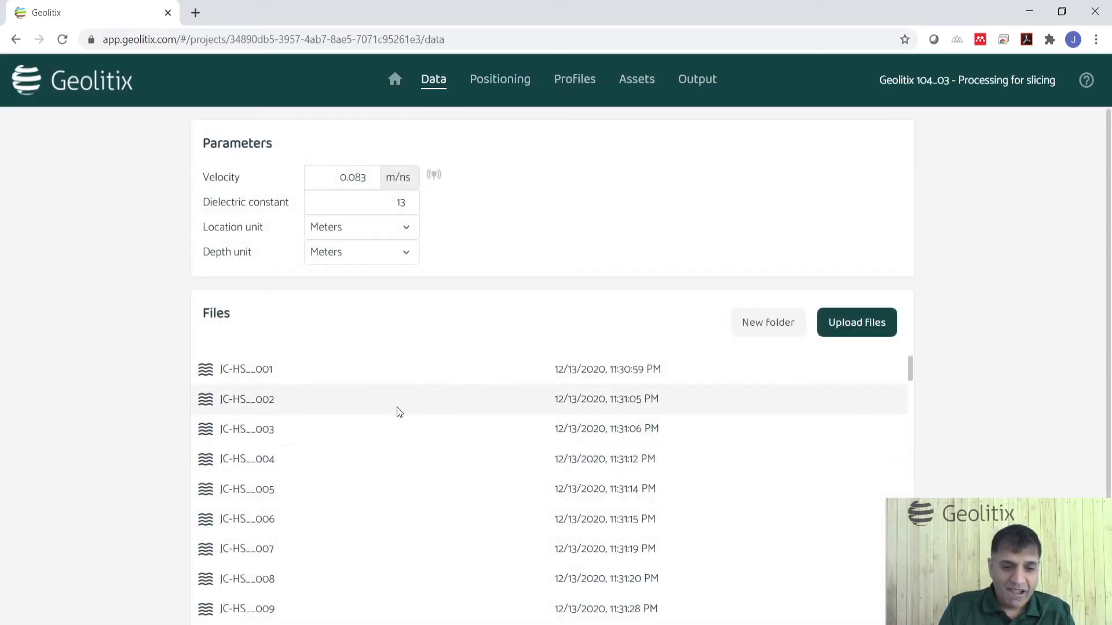
double_click(370, 494)
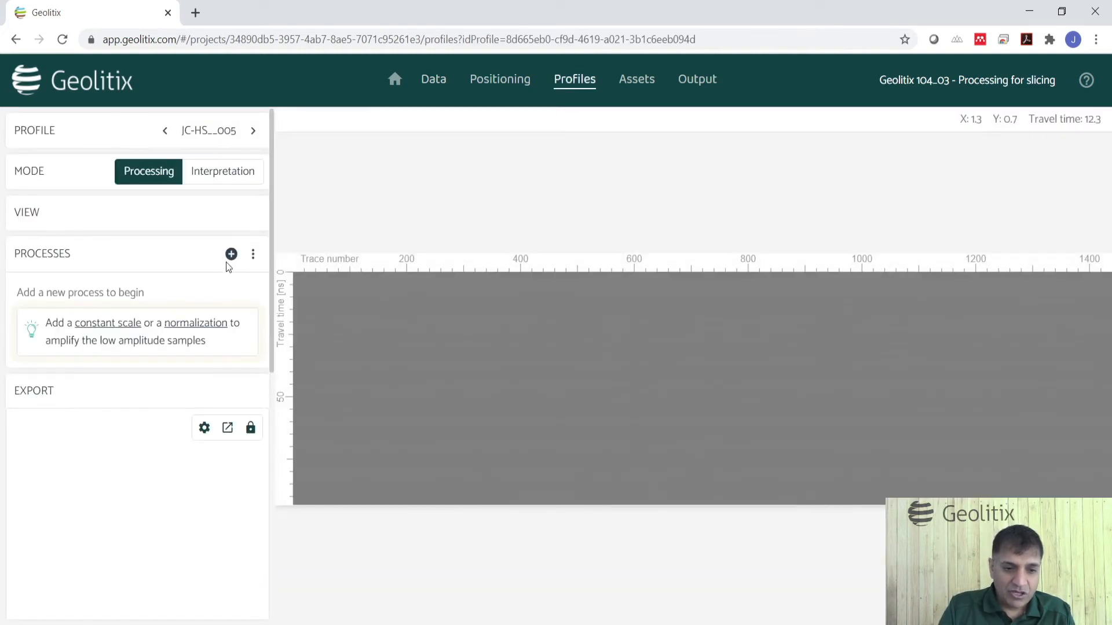
Add a constant scale and a time zero correction to profile JC-HS__005
left_click(108, 328)
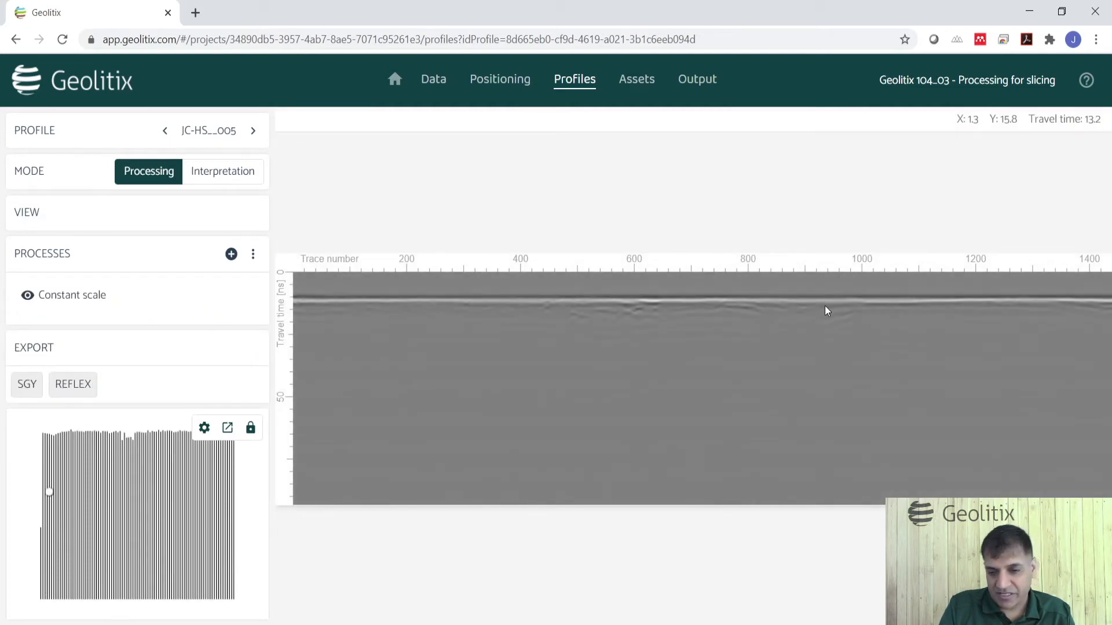
left_click(231, 255)
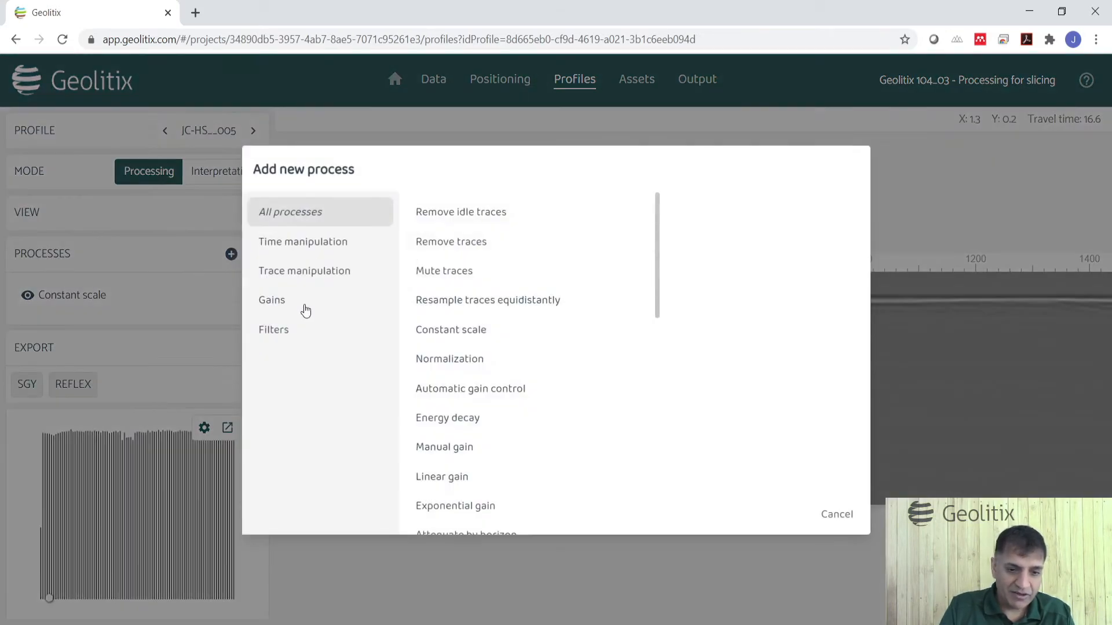
left_click(311, 242)
left_click(484, 244)
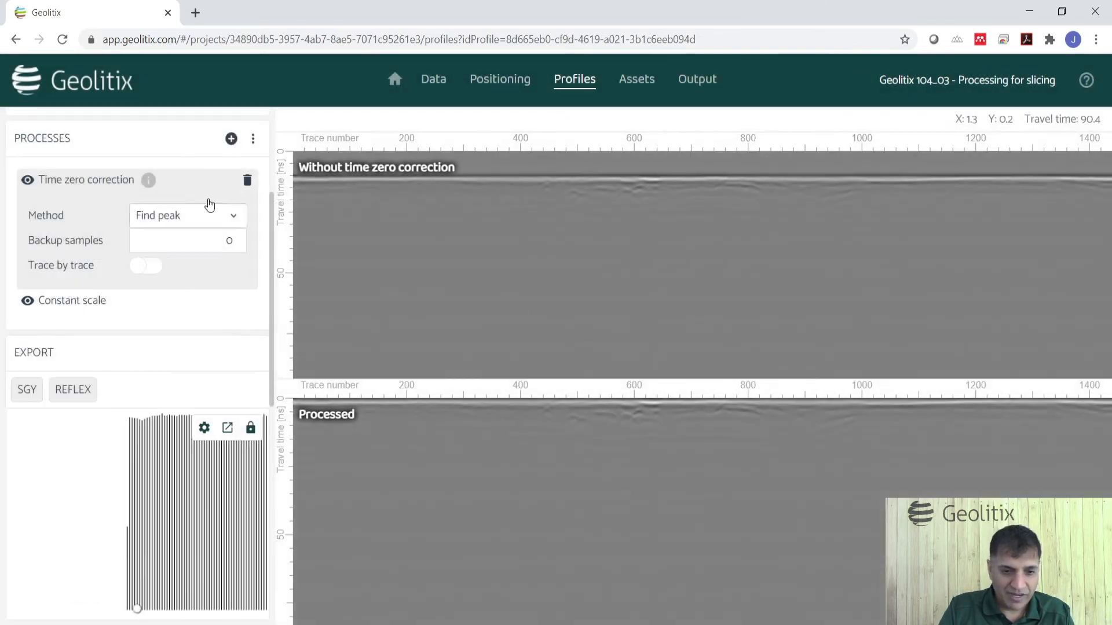
Add an energy decay gain with its smoothing window at about 60 percent of its range
left_click(231, 138)
left_click(279, 300)
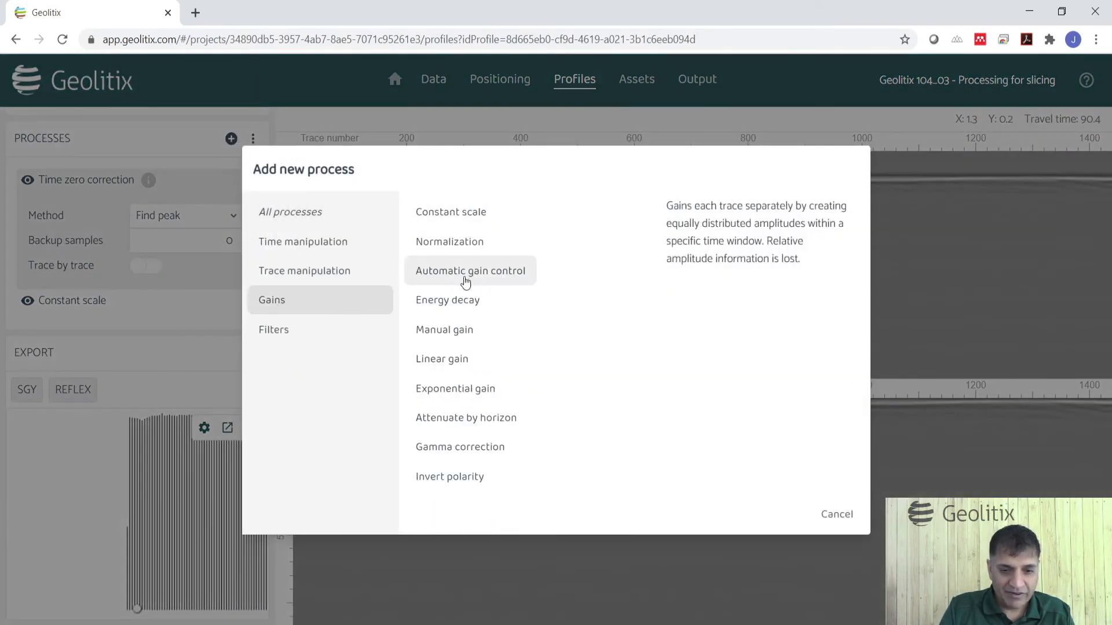
left_click(429, 301)
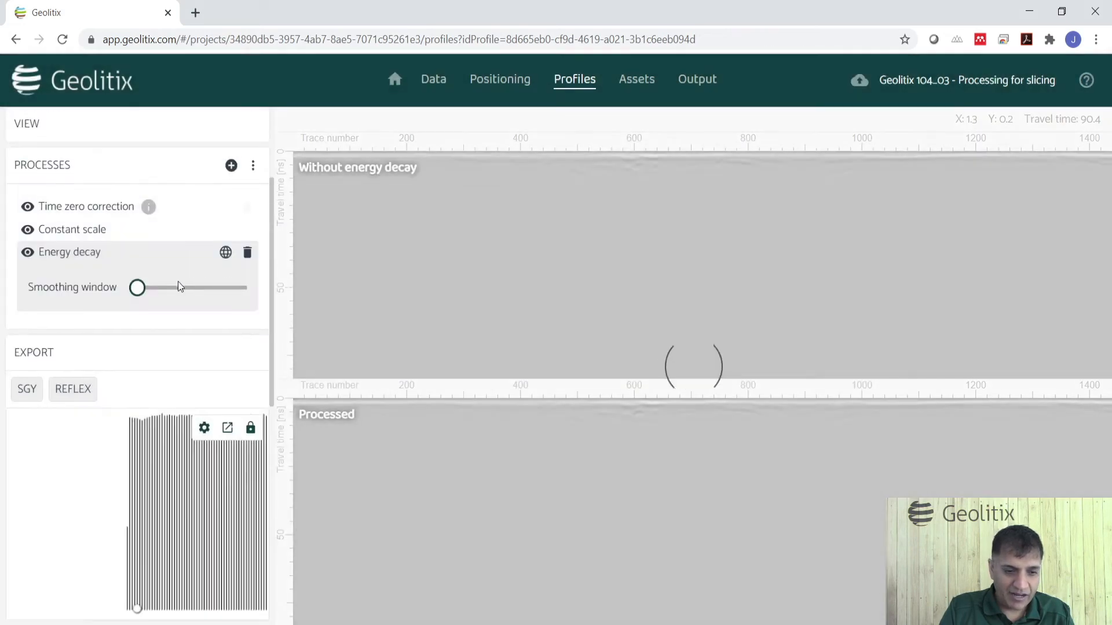
left_click_drag(140, 287, 199, 292)
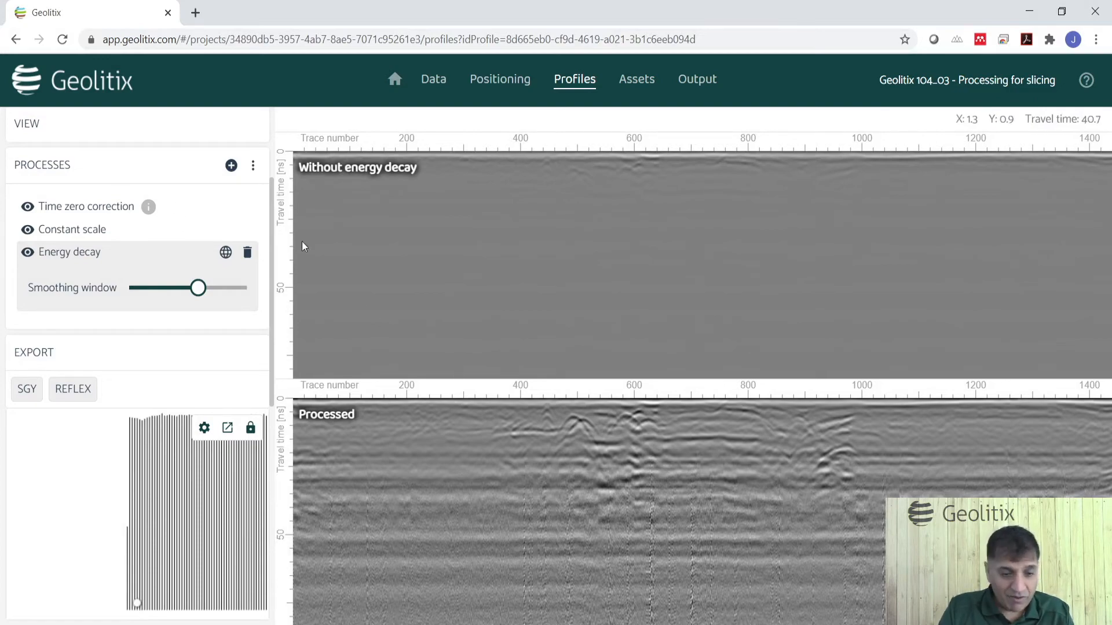
Add background subtraction with the traces window at about two thirds of its range, and inspect the reflections between traces 400 and 1000
left_click(231, 166)
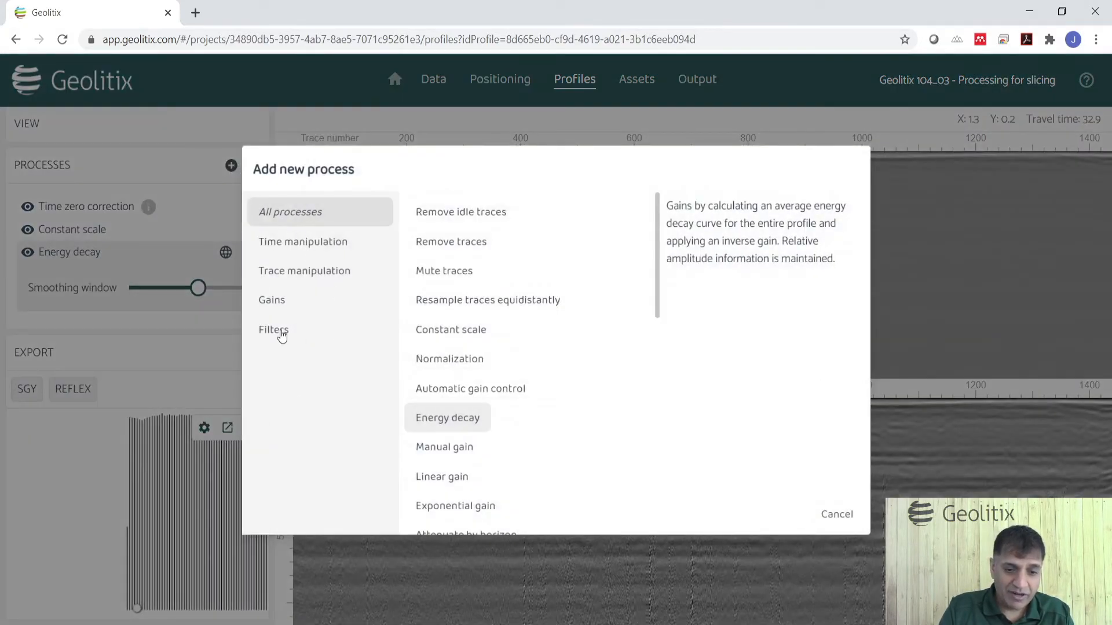
left_click(281, 332)
left_click(456, 272)
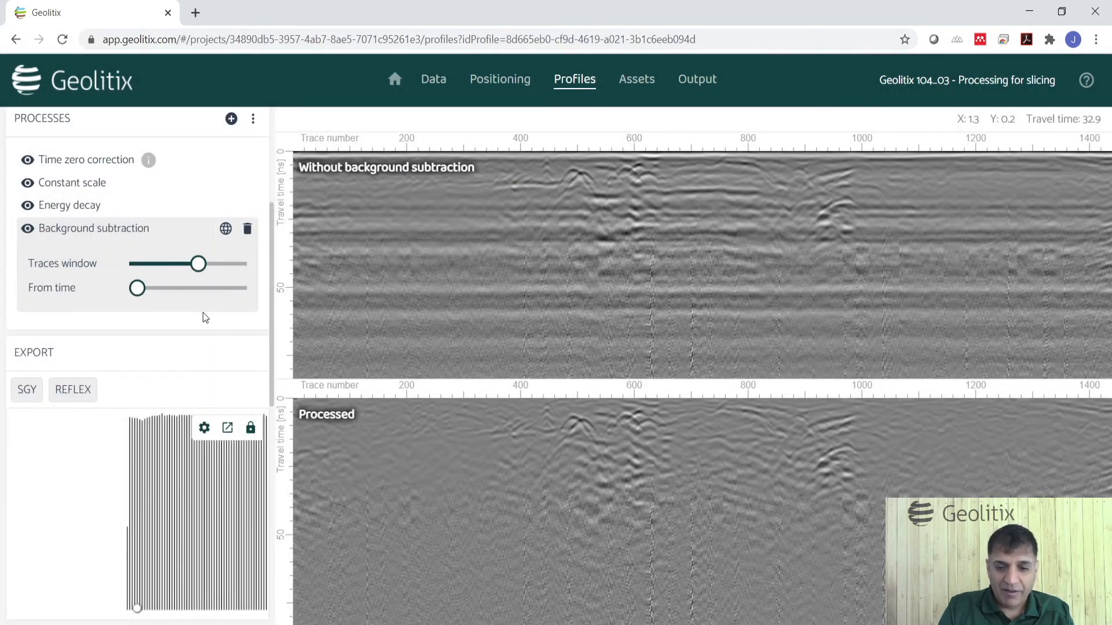
left_click_drag(198, 264, 207, 263)
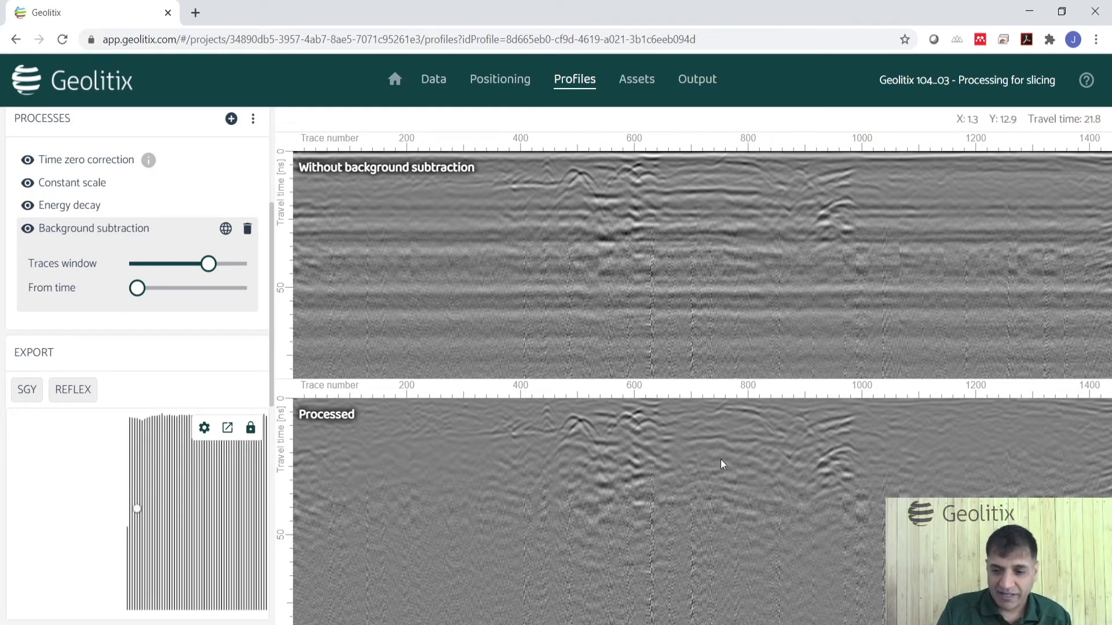
scroll(547, 457, "up", 3)
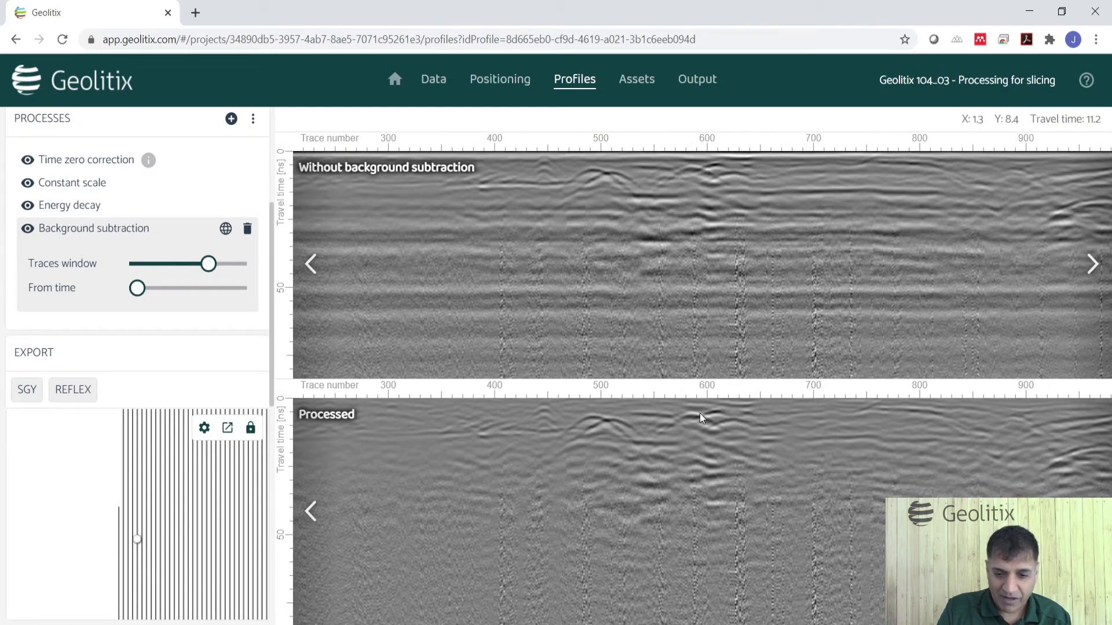
scroll(857, 470, "down", 2)
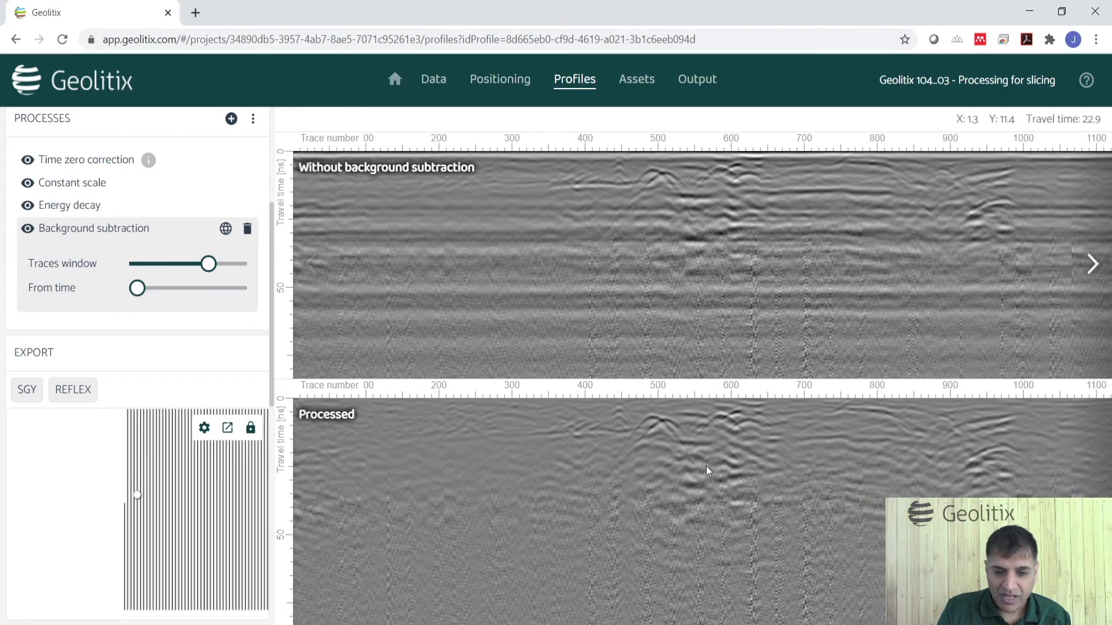
Open profile JC-HS__015 and estimate the velocity by fitting a hyperbola of about 0.081 m/ns to the reflection just before trace 400
left_click(173, 515)
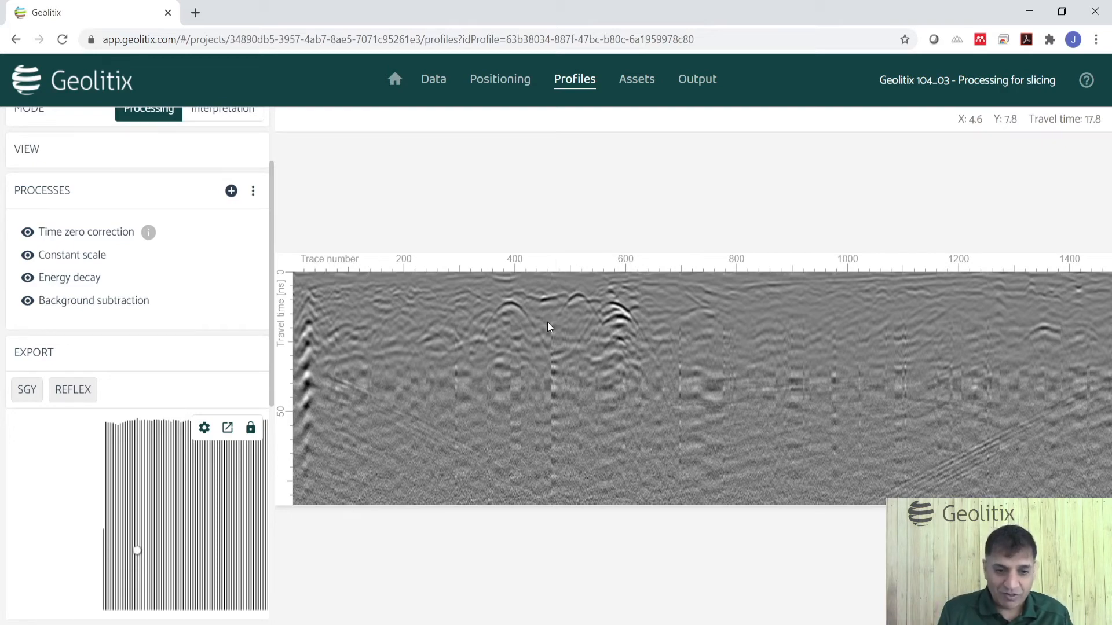
scroll(259, 275, "up", 1)
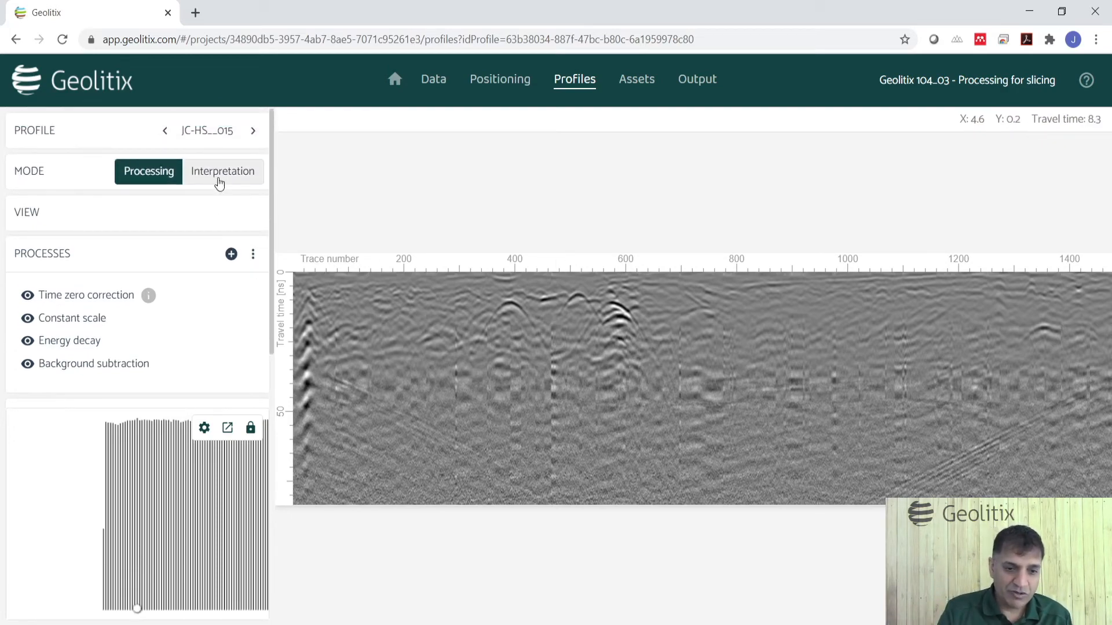
left_click(218, 177)
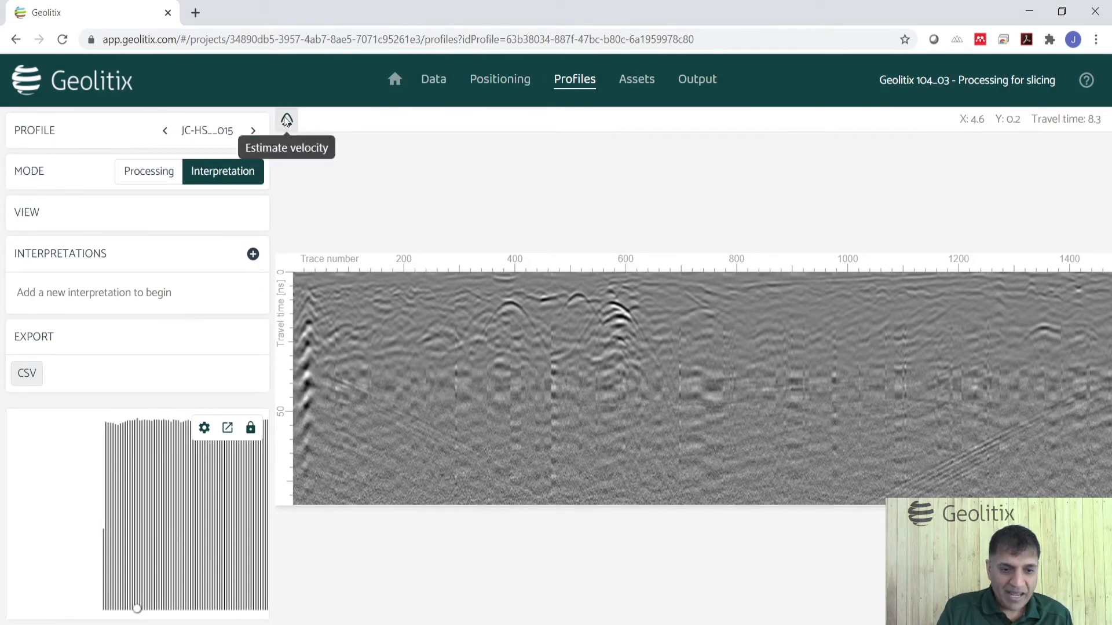
left_click(285, 120)
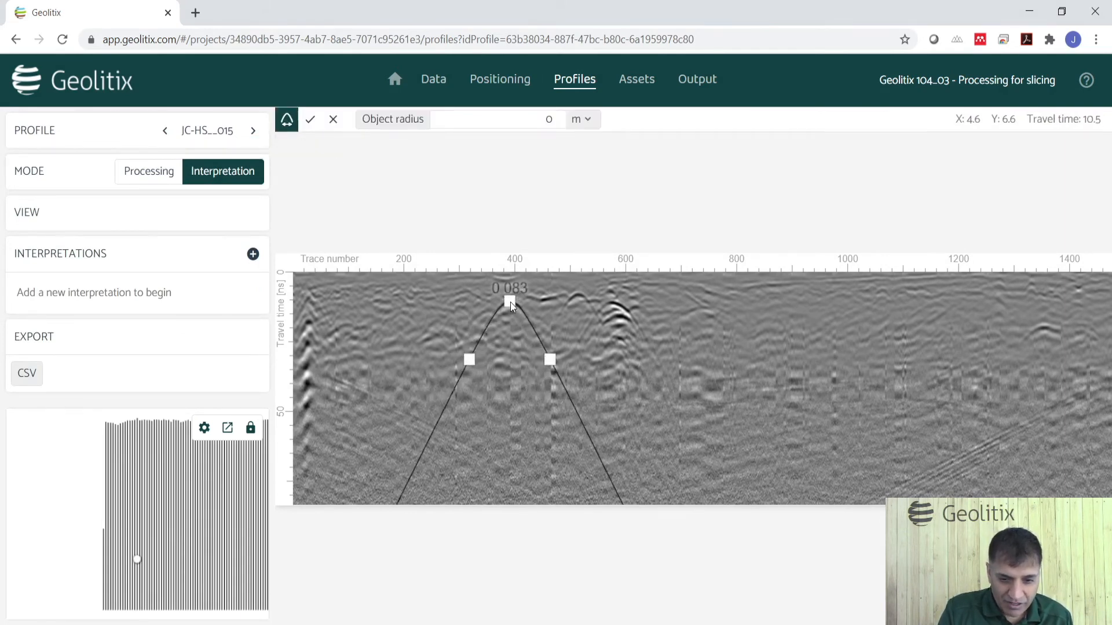
left_click(510, 302)
mouse_move(550, 360)
left_mouse_down()
mouse_move(534, 363)
mouse_move(551, 356)
left_mouse_up()
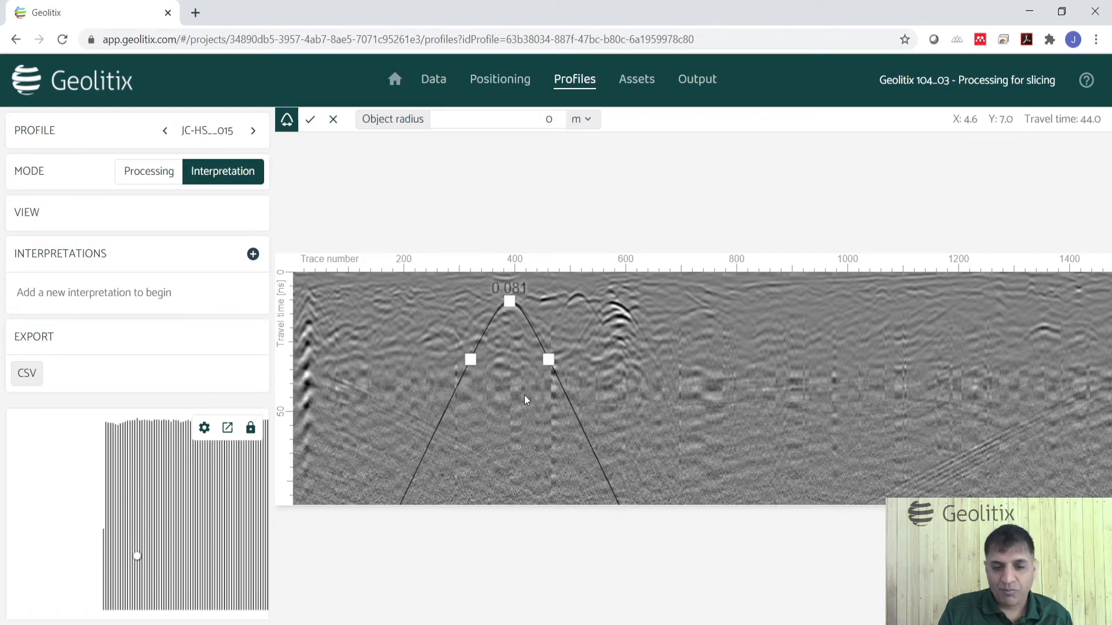
left_click(311, 119)
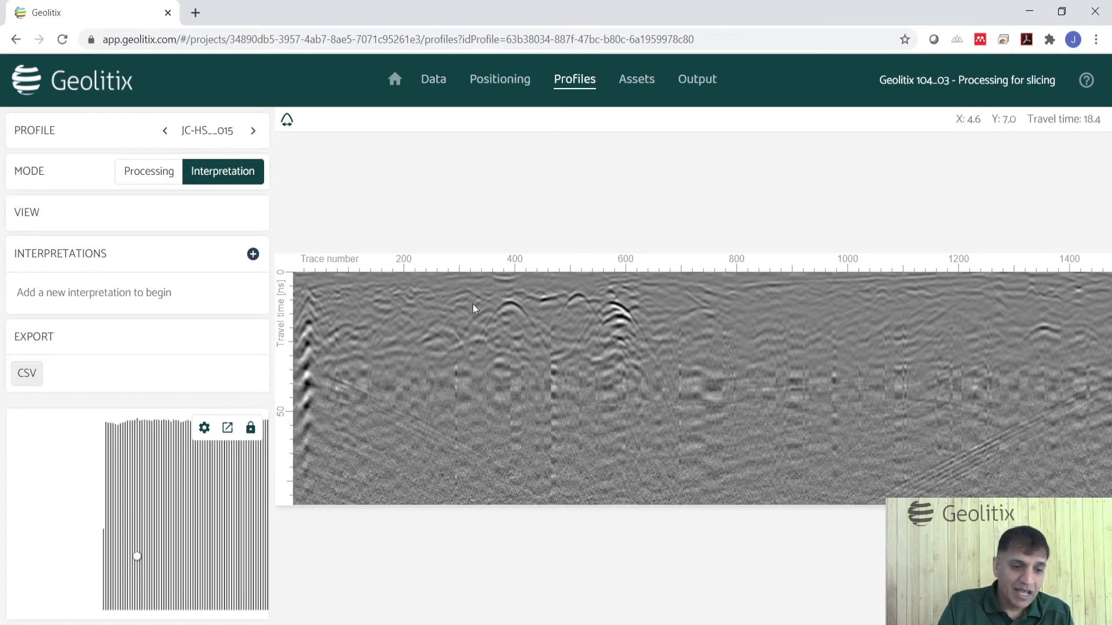
Add a migration to profile JC-HS__015 and raise its number of traces in two stages to just over a quarter of its range
left_click(149, 171)
left_click(231, 253)
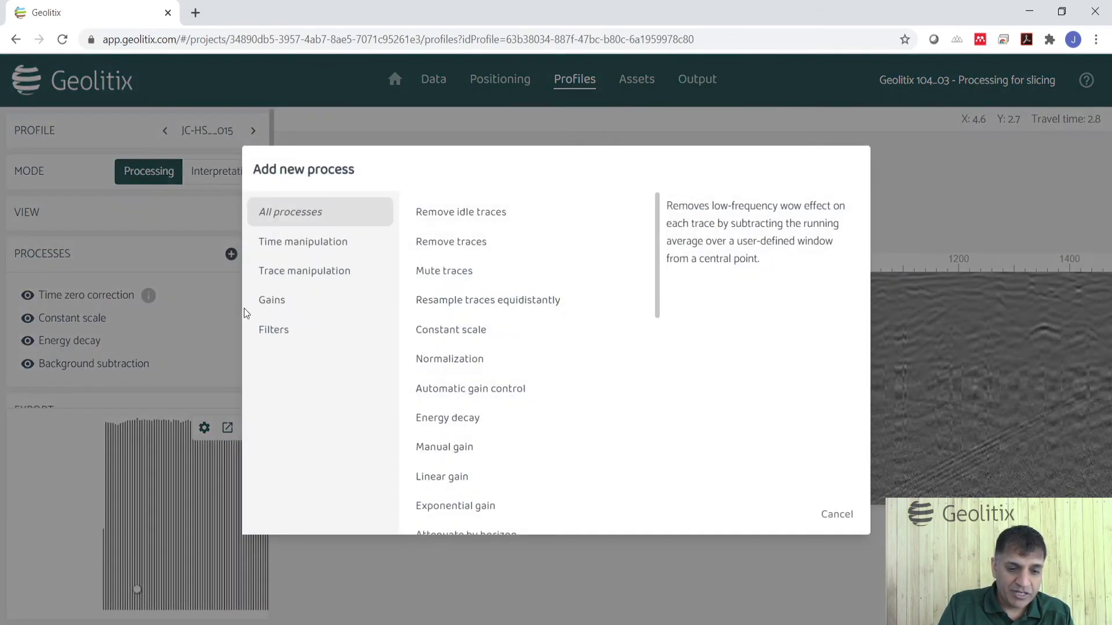
left_click(269, 332)
left_click(430, 474)
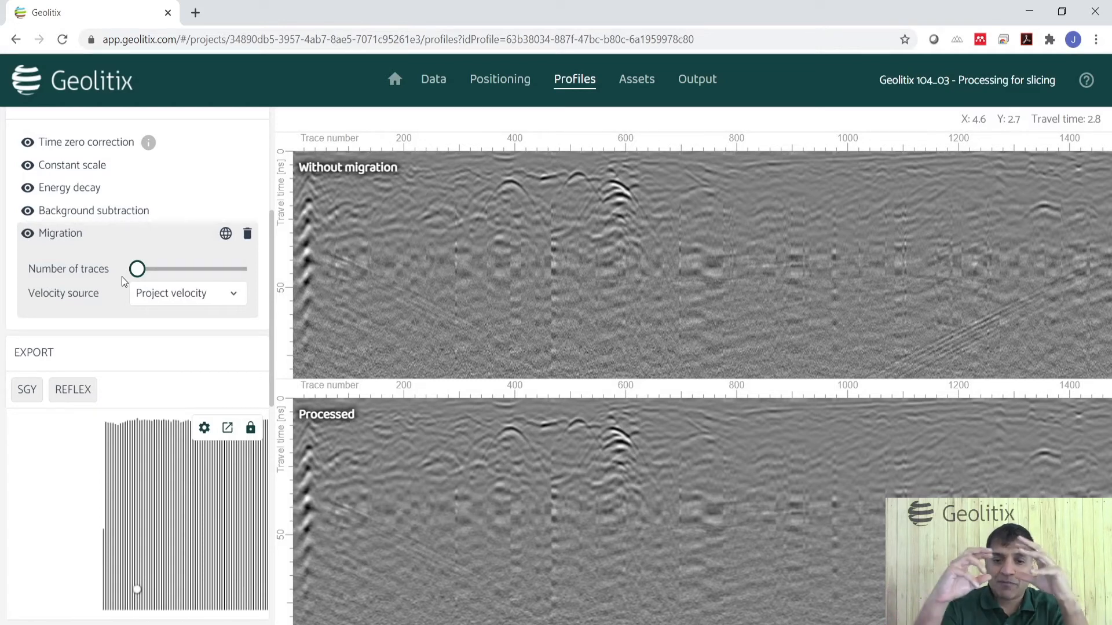
mouse_move(138, 272)
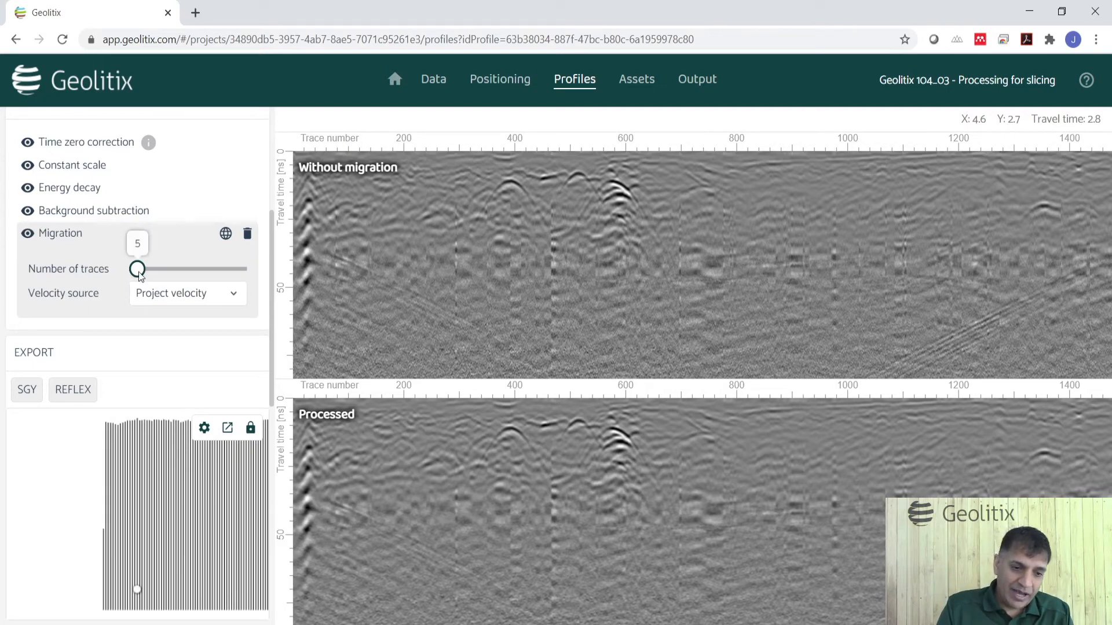
left_click_drag(142, 274, 164, 274)
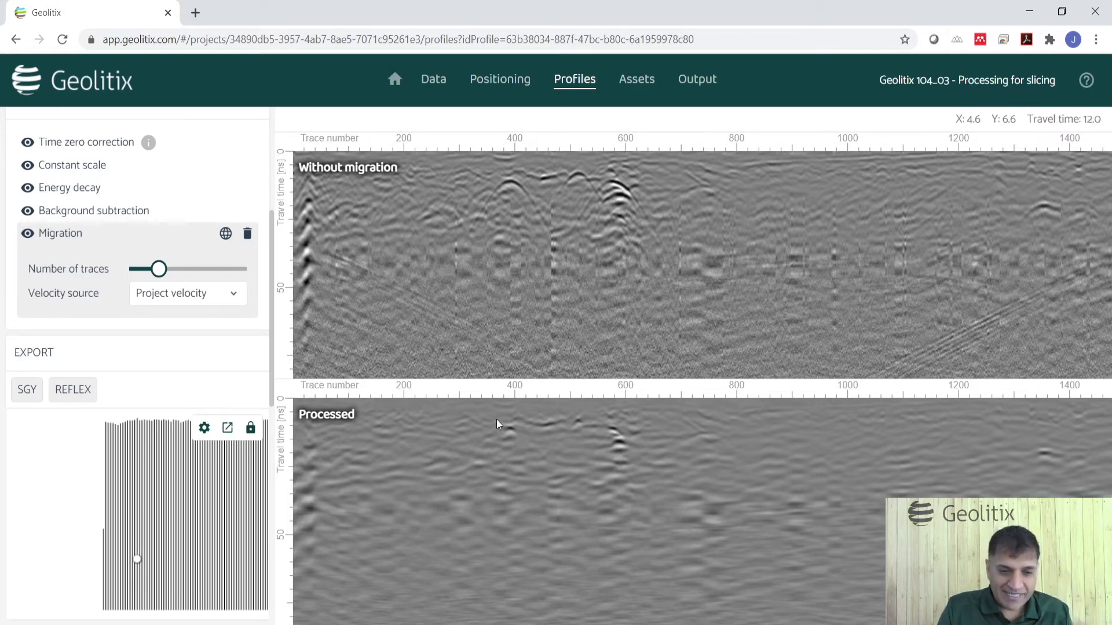
left_click_drag(158, 268, 165, 272)
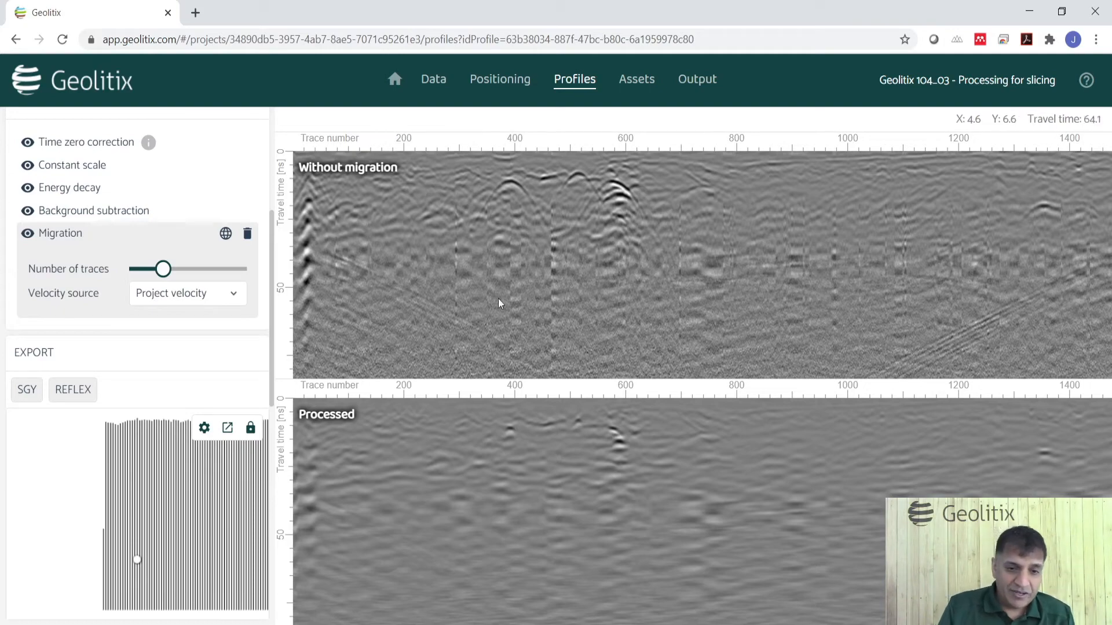
Add a Hilbert transform to profile JC-HS__015 after the migration
scroll(237, 220, "up", 2)
left_click(232, 177)
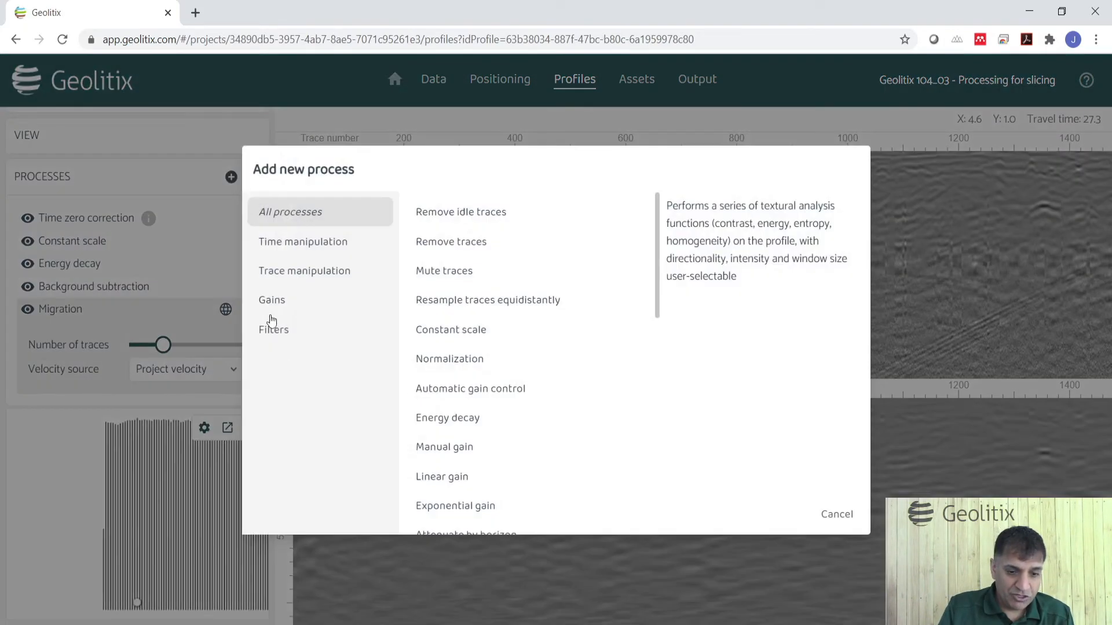
left_click(270, 331)
left_click(440, 451)
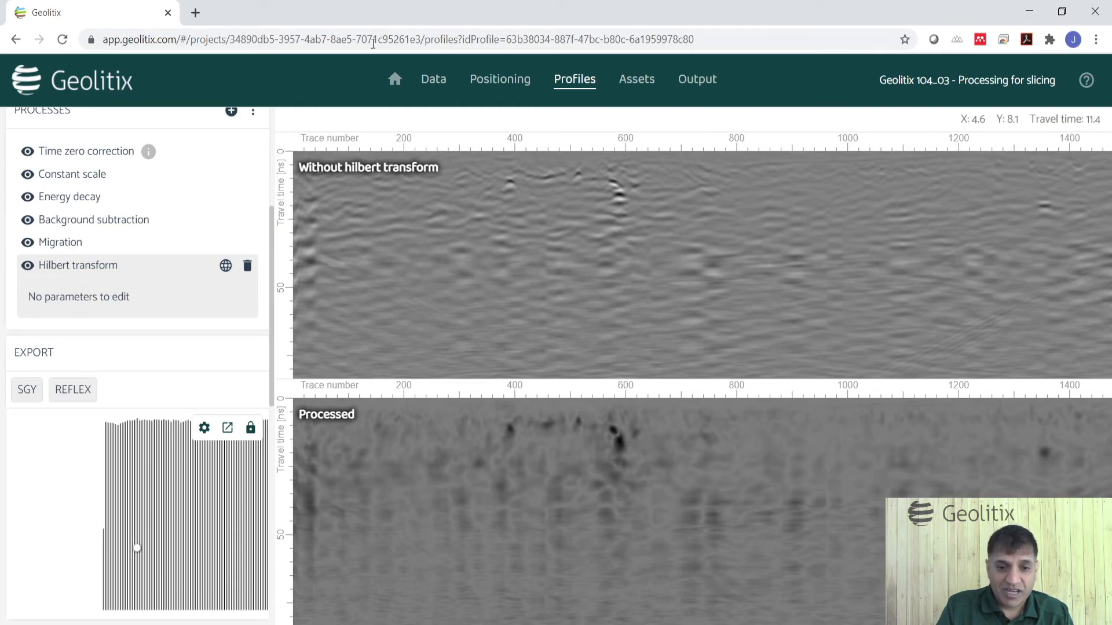
scroll(200, 221, "up", 1)
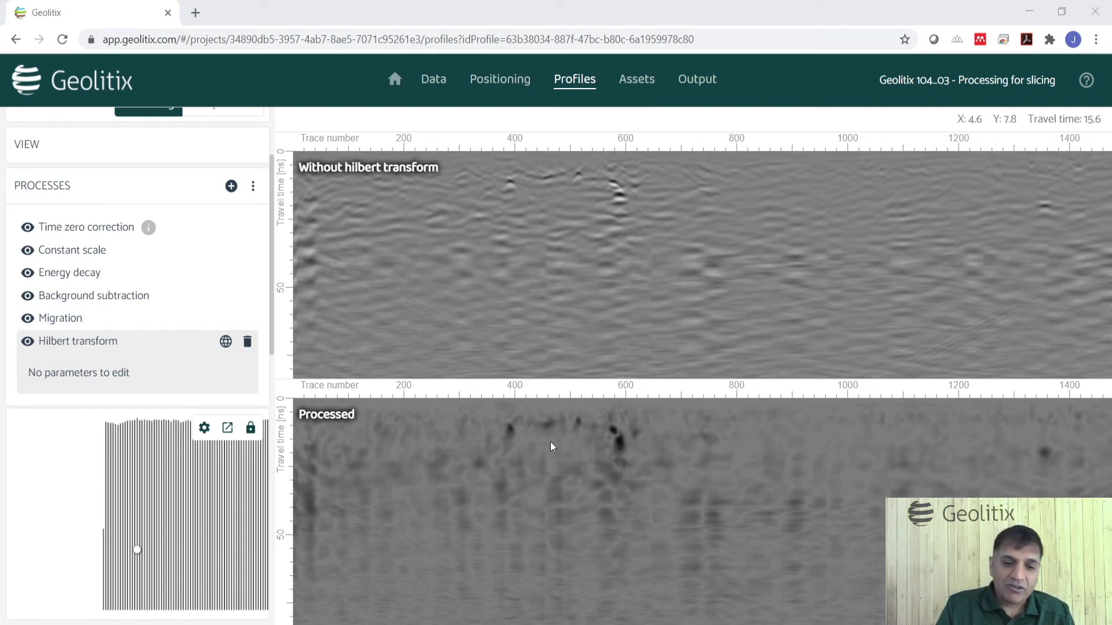
Open the project Geolitix 104_04 - Geology Processing Part 1 and display its profiles
left_click(39, 86)
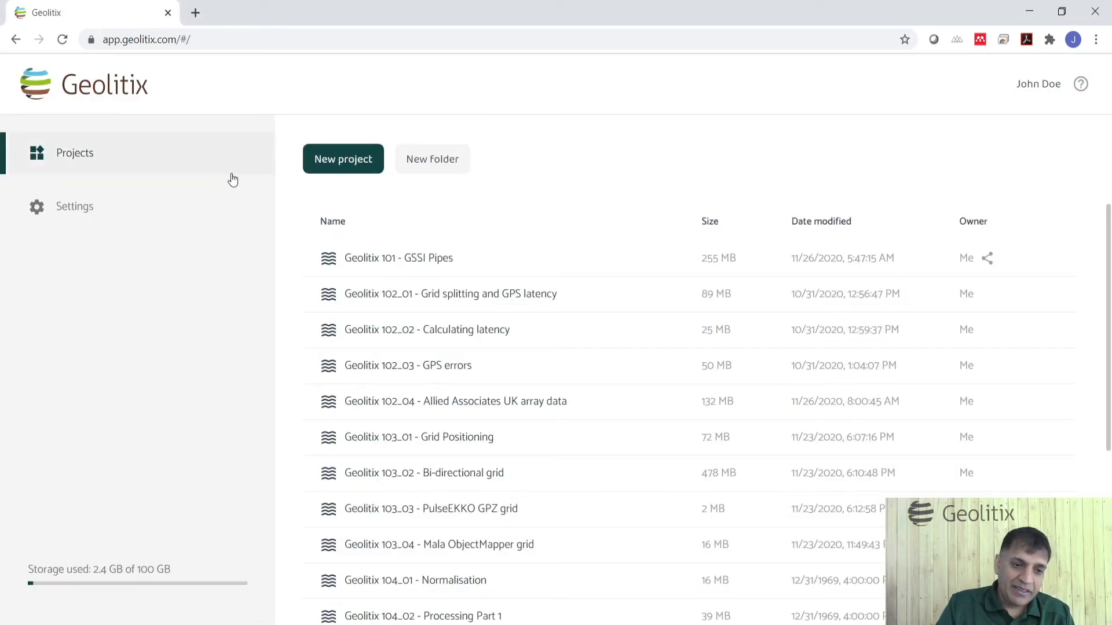
scroll(603, 518, "down", 4)
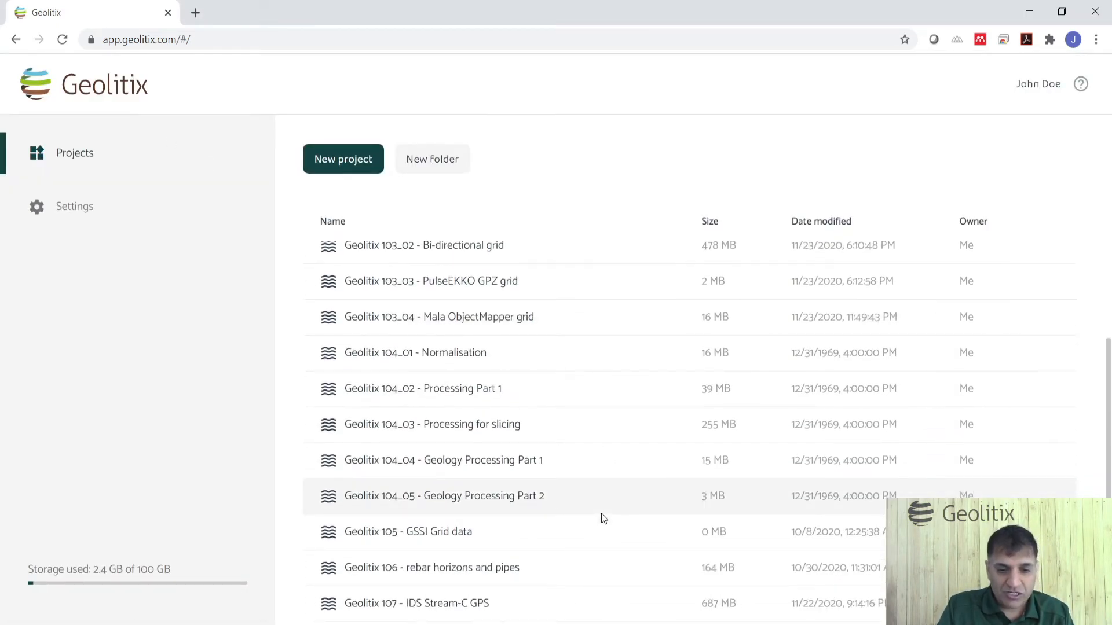
double_click(483, 459)
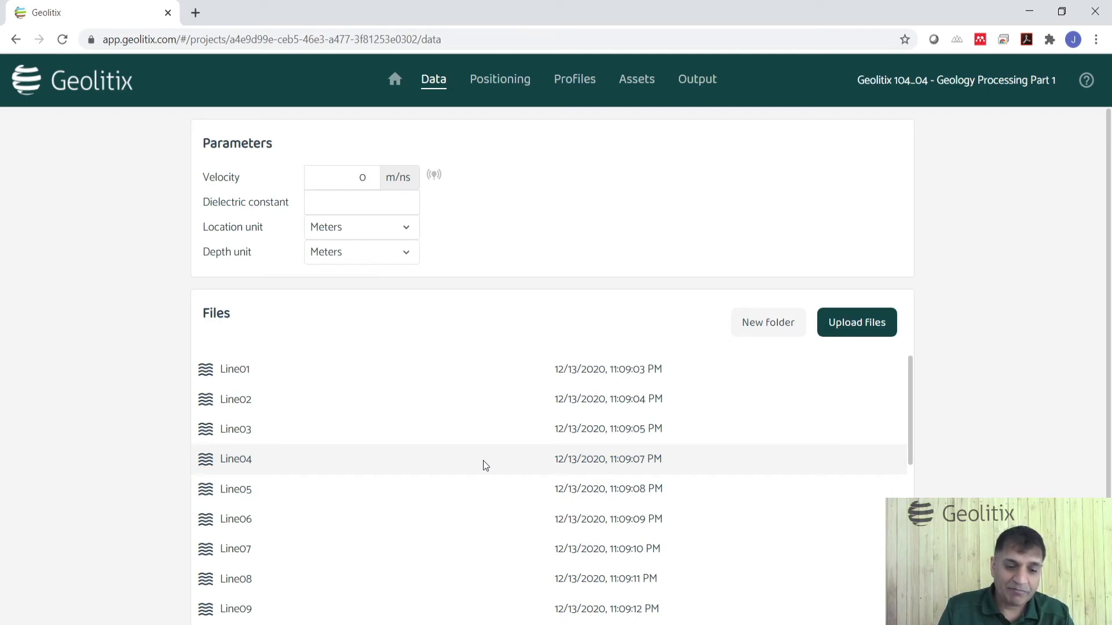
left_click(565, 88)
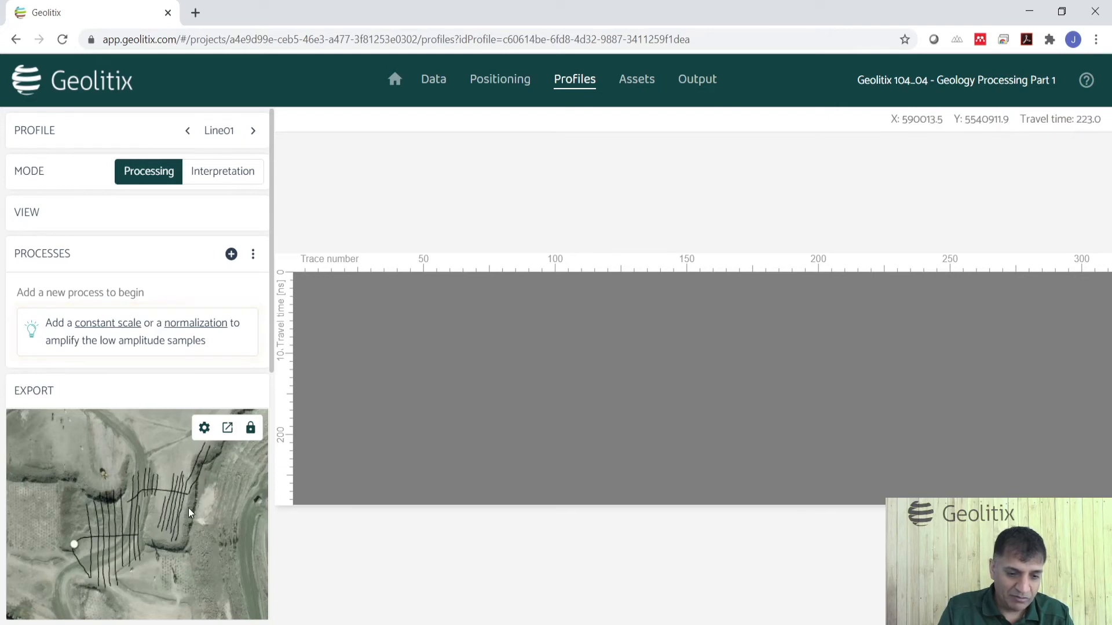
Open profile Line05 from the survey map and add a constant scale
left_click(110, 526)
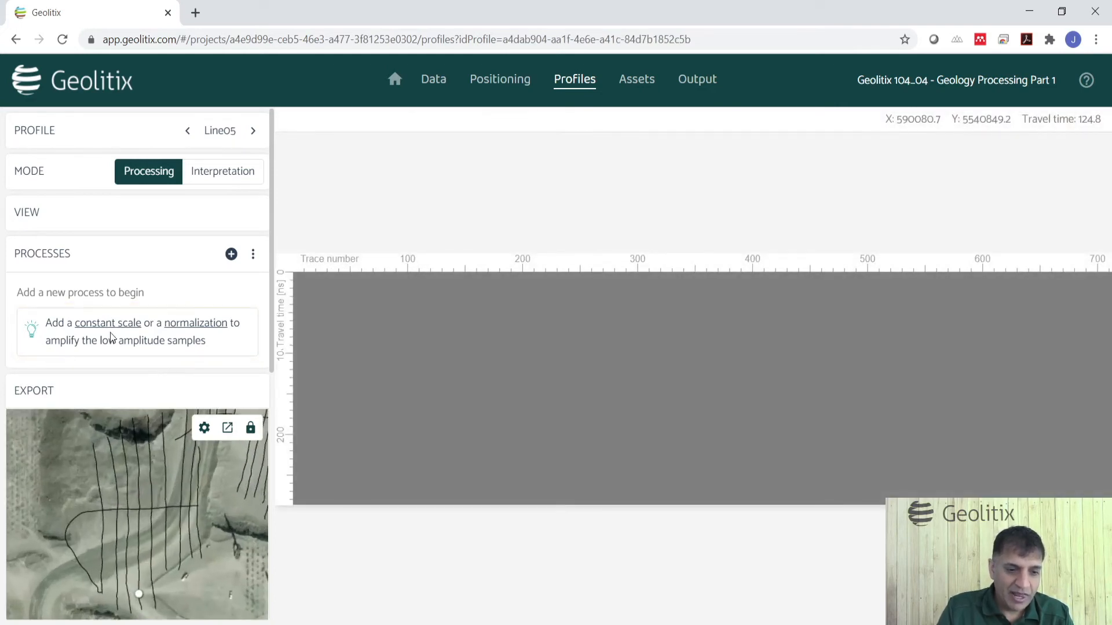
left_click(109, 324)
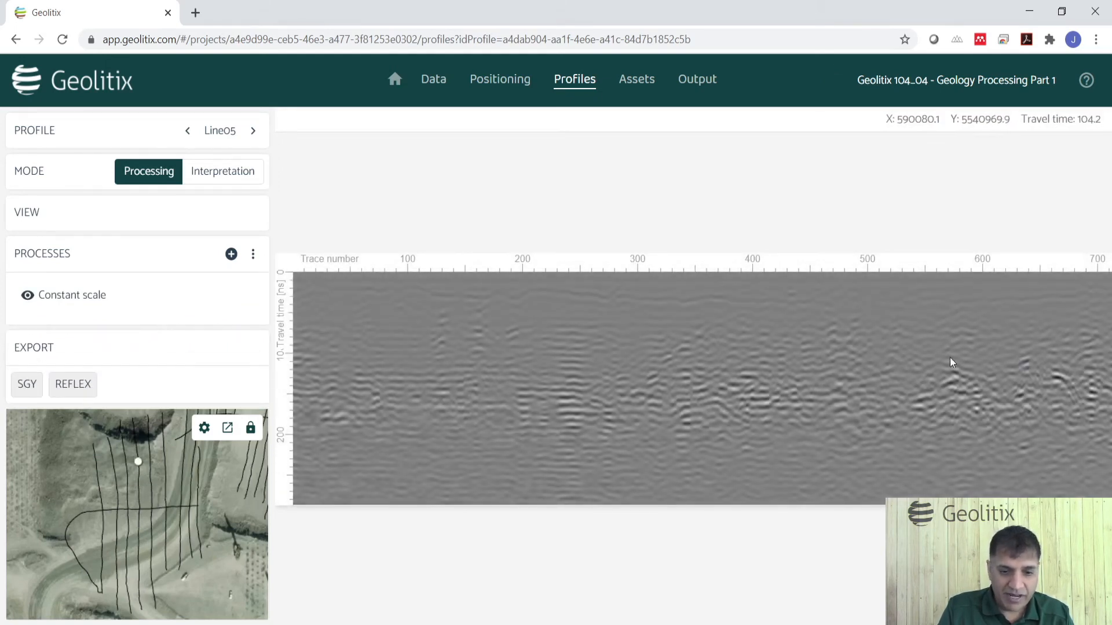
Open profile Line07 from the survey map and set the vertical scale of its view to 72 %
left_click(168, 487)
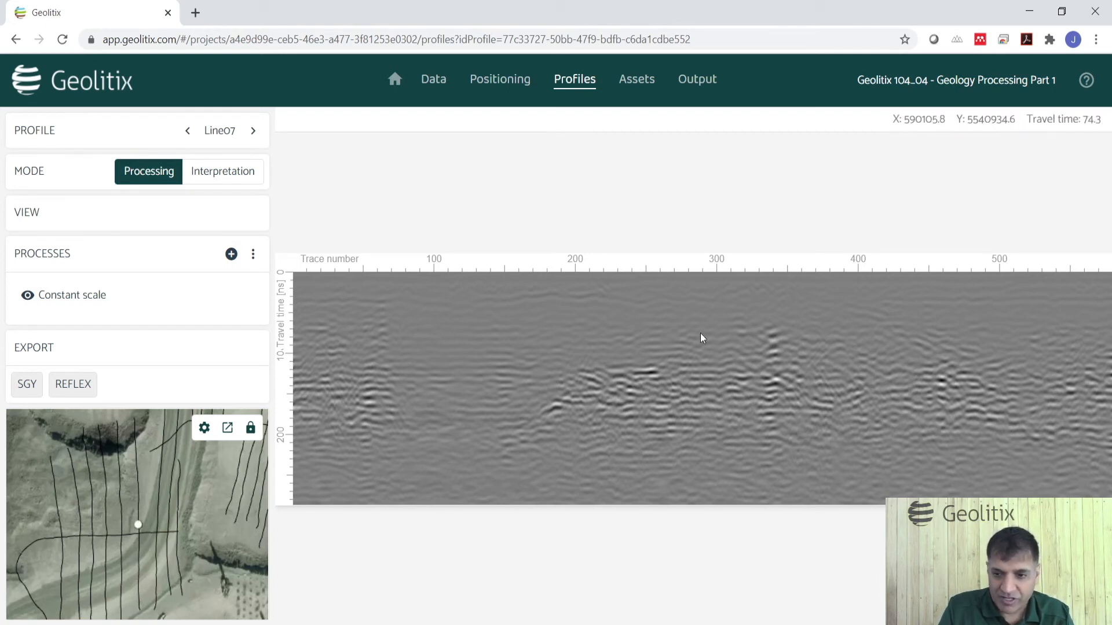
left_click(124, 215)
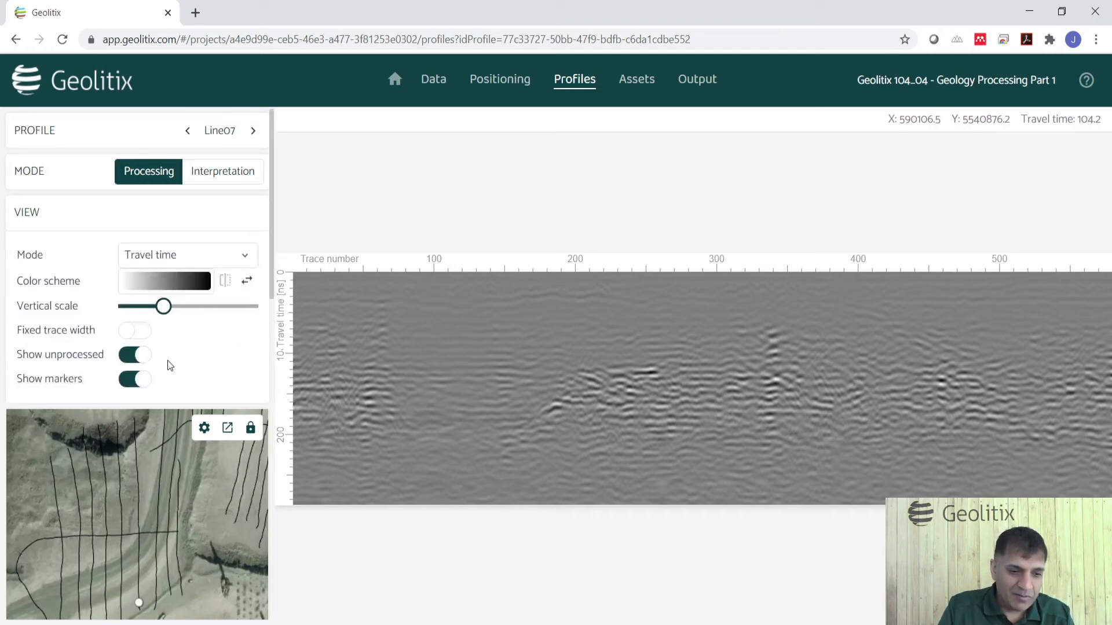
left_click_drag(165, 307, 203, 307)
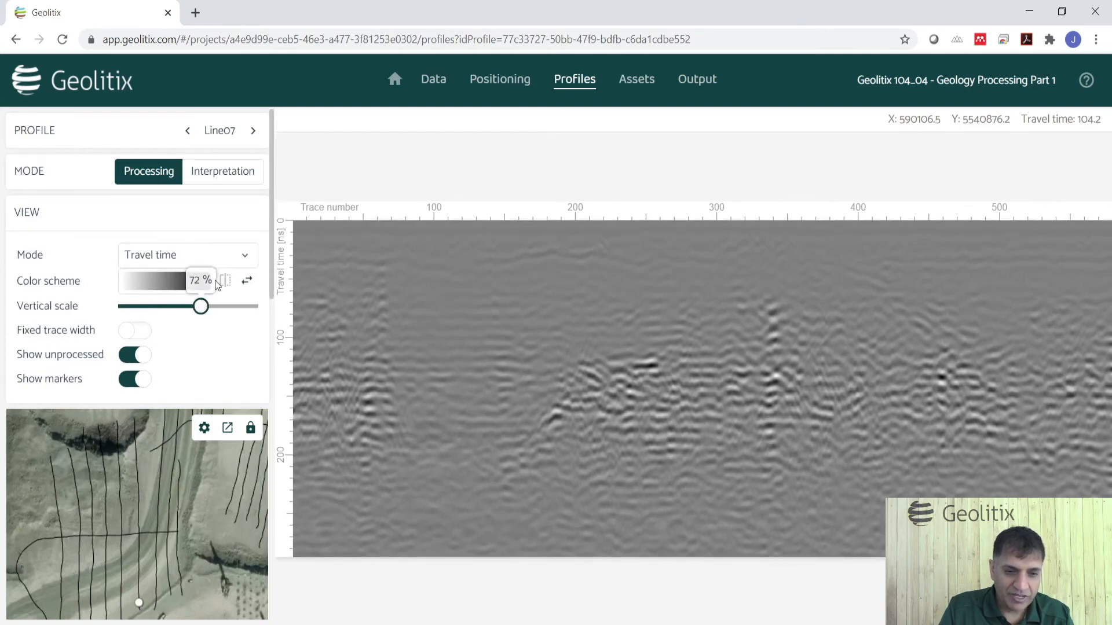
left_click(52, 223)
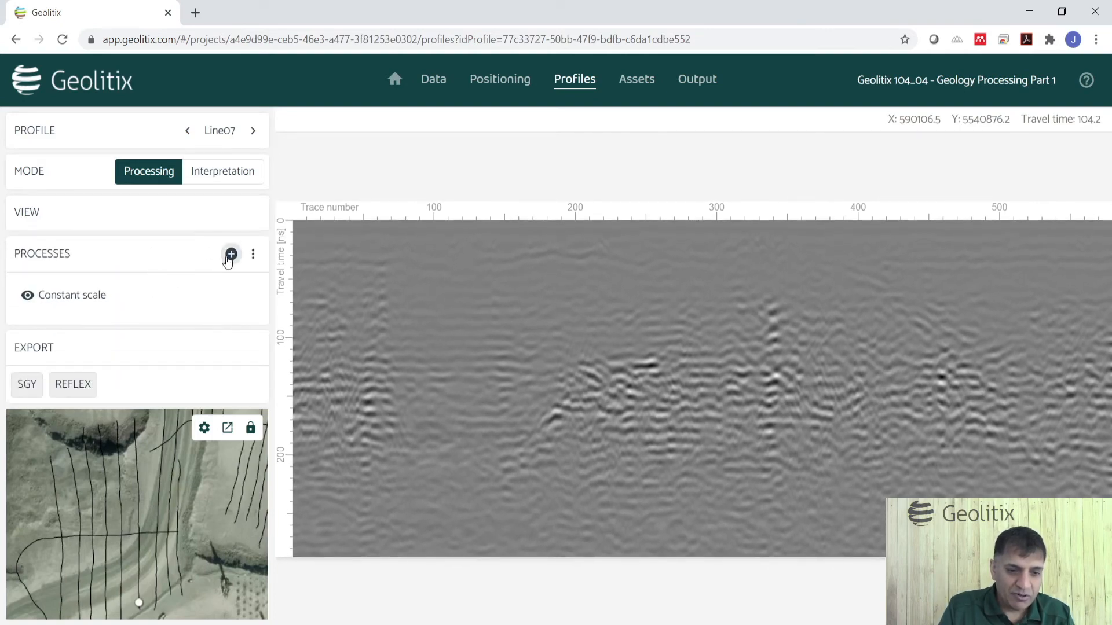
Add a time cut using the Remove below method, with its time near the middle of its range
left_click(231, 254)
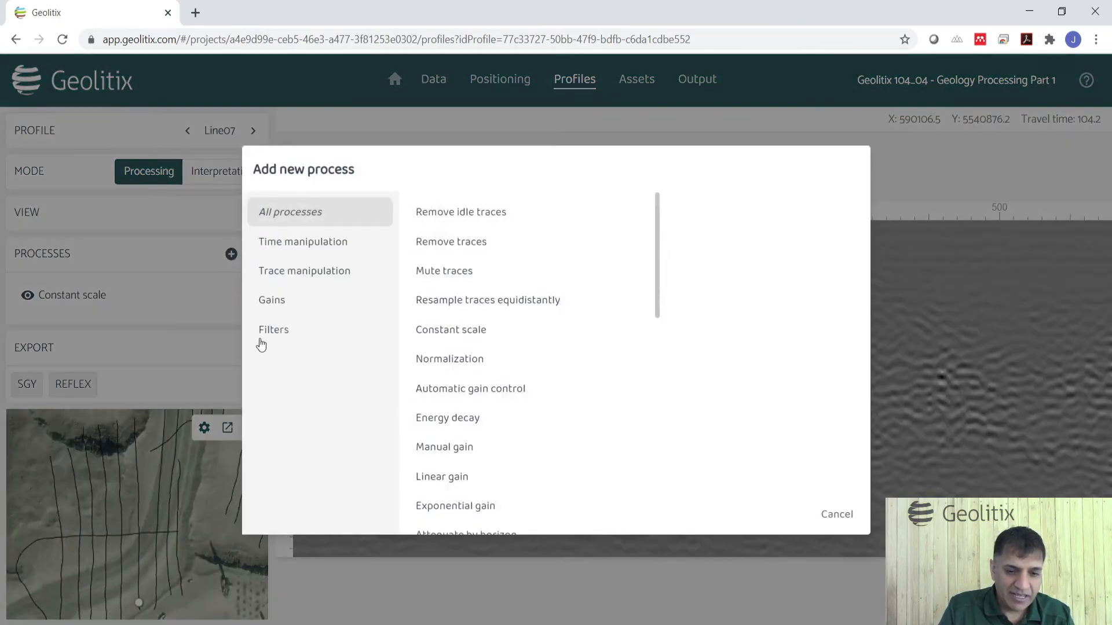
left_click(278, 253)
left_click(440, 303)
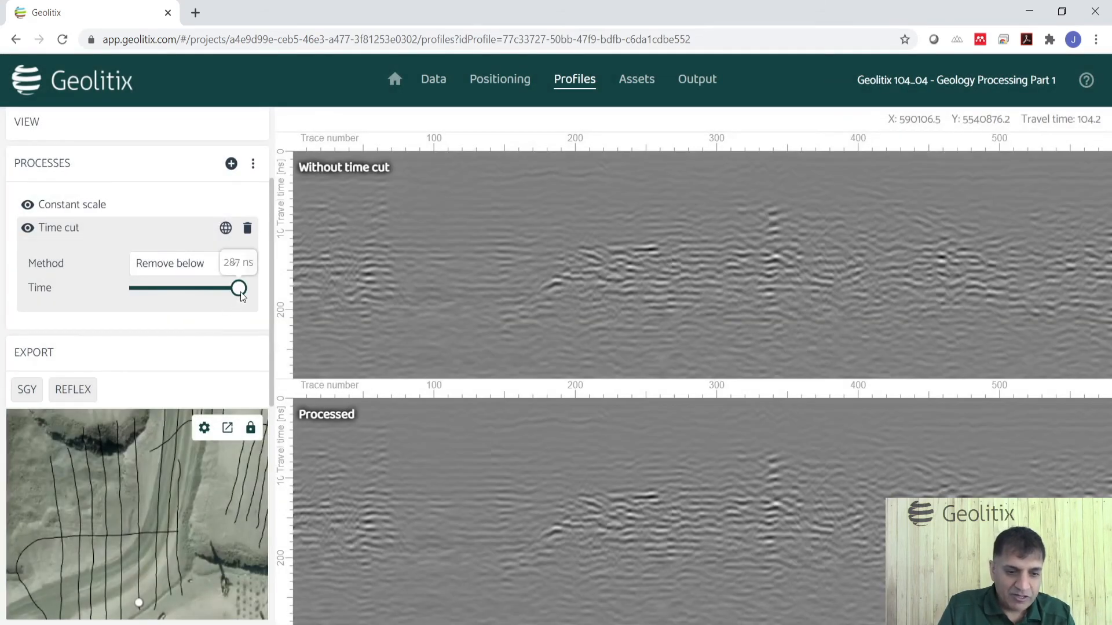
left_click_drag(236, 292, 181, 292)
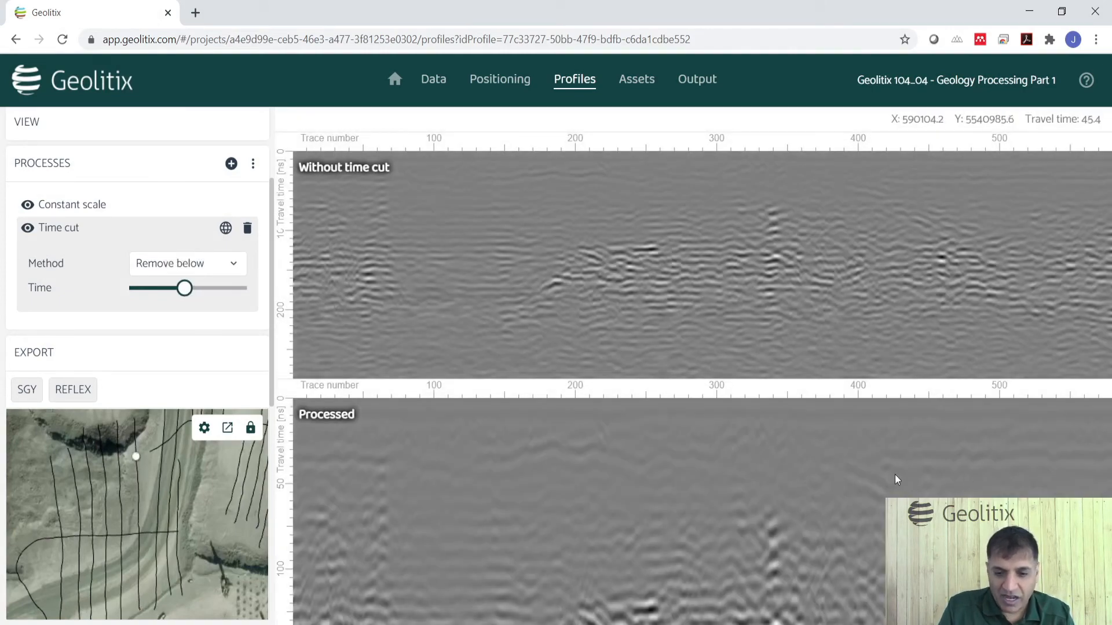
Add an energy decay gain after the time cut, keeping its default smoothing window
left_click(232, 165)
left_click(283, 308)
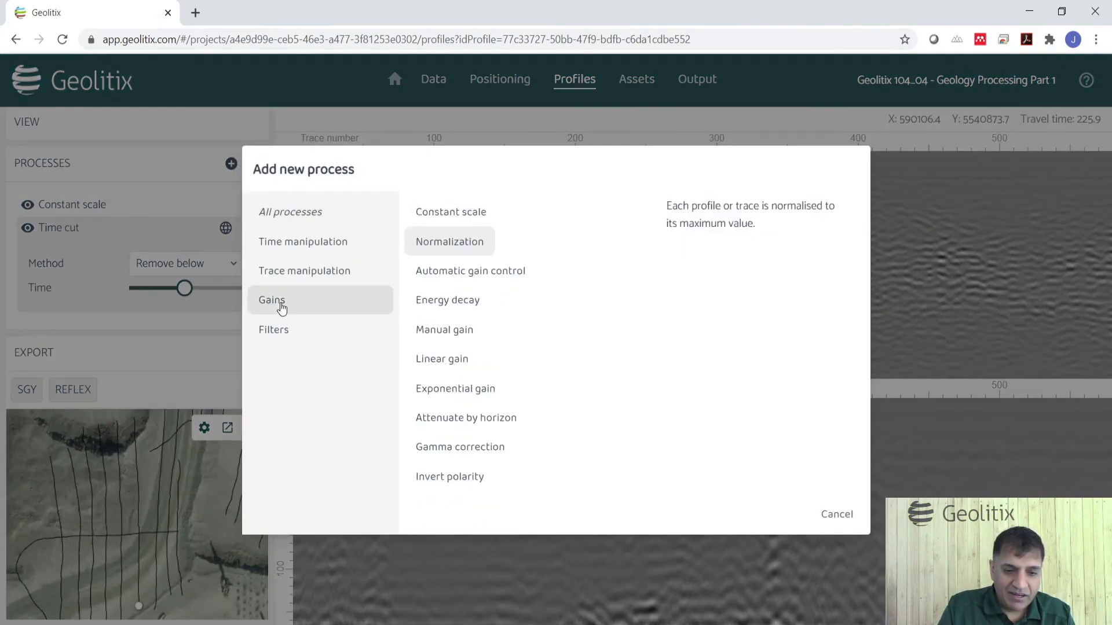
left_click(464, 303)
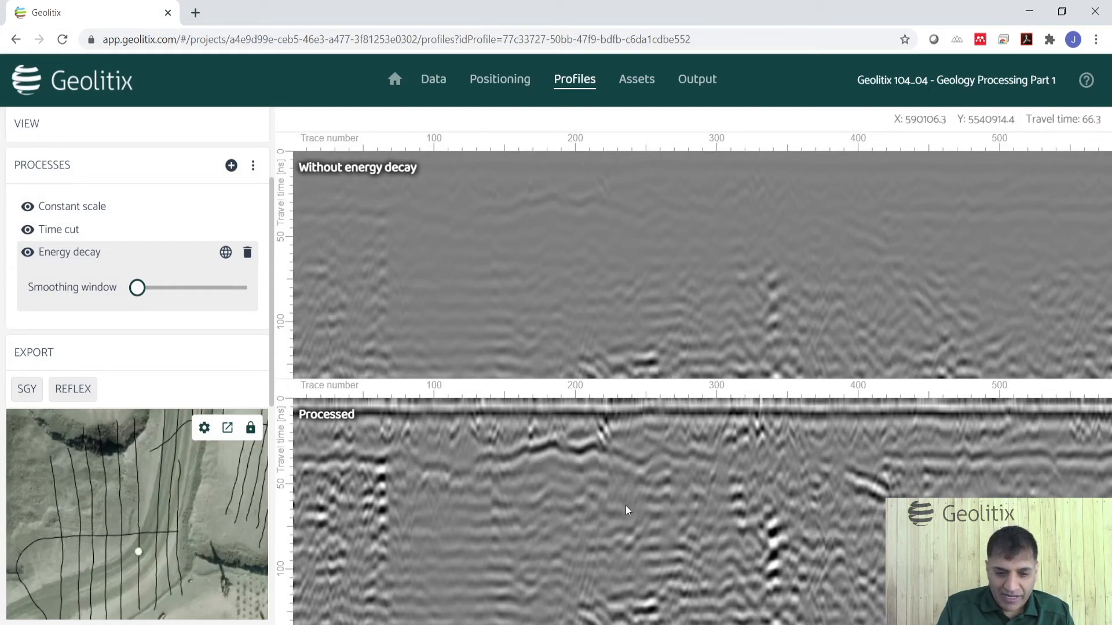
Open profile Line06 from the survey map and inspect its reflections from about trace 700 back to the start
left_click(120, 502)
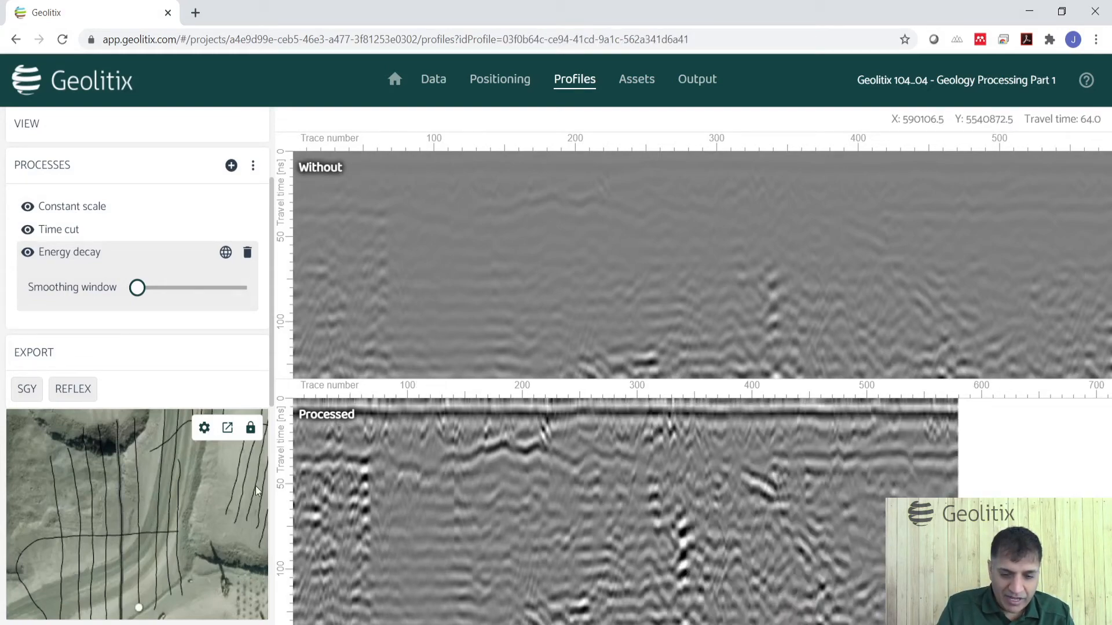
scroll(744, 311, "up", 3)
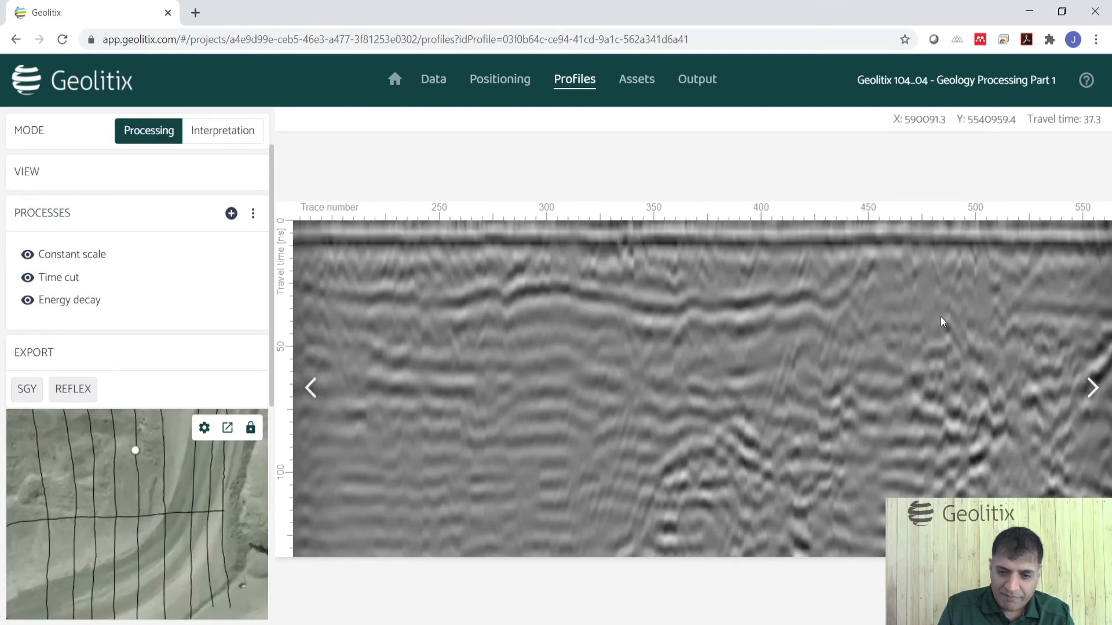
left_click_drag(940, 322, 509, 353)
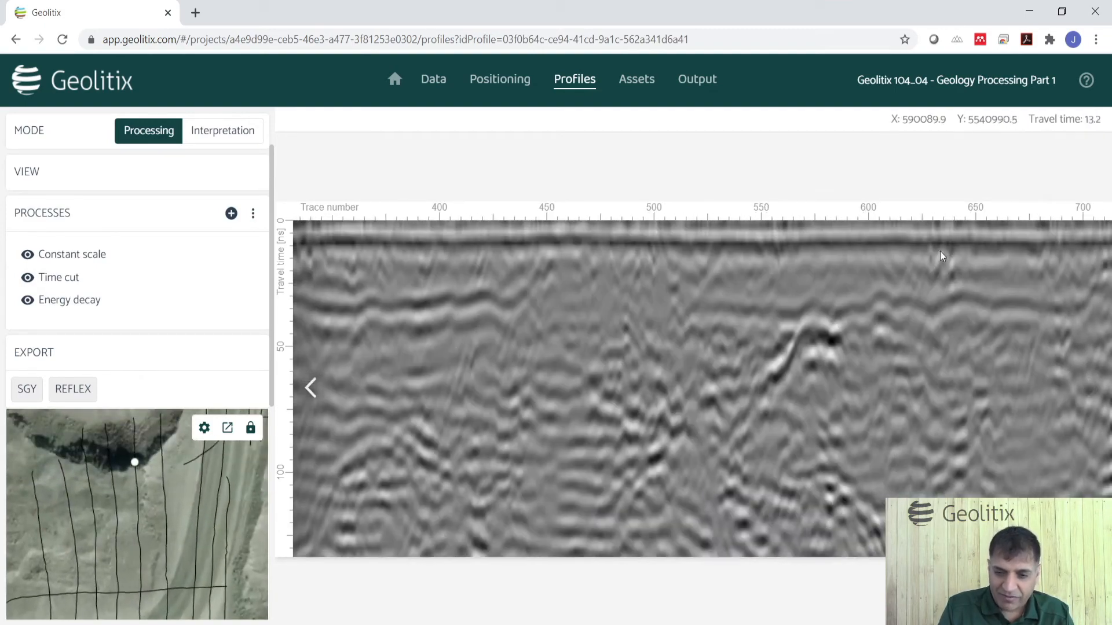
left_click_drag(624, 294, 935, 289)
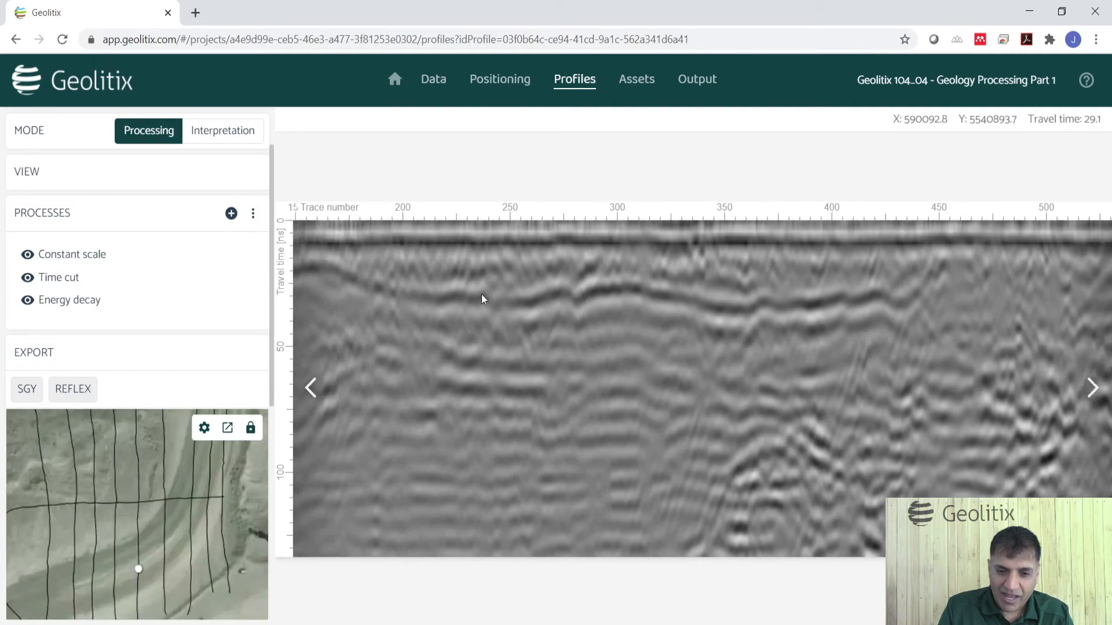
left_click_drag(481, 301, 915, 287)
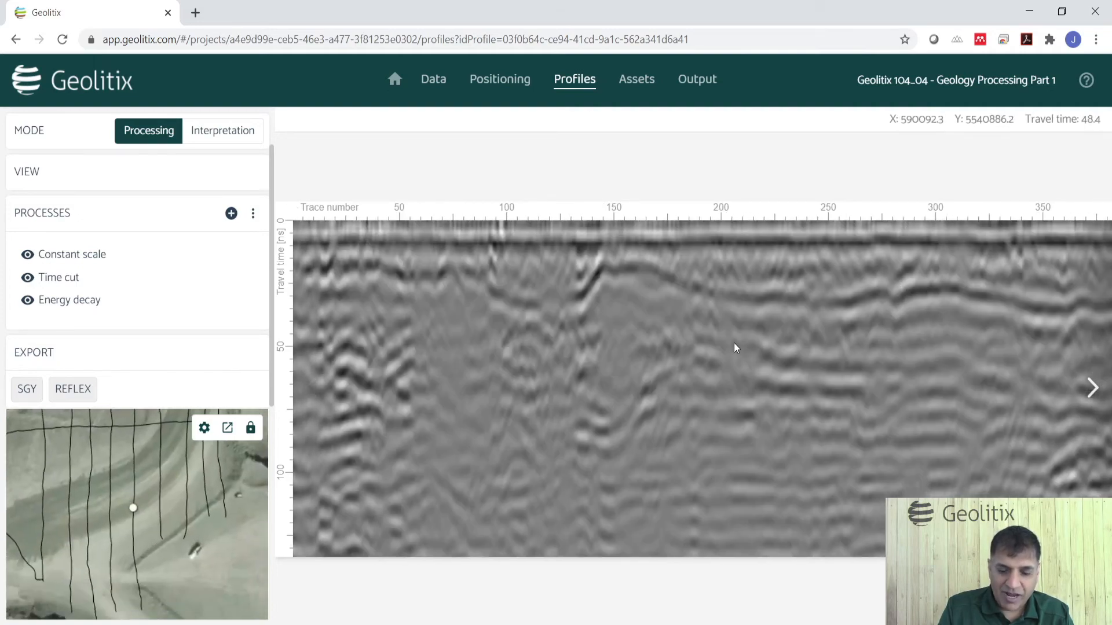
Add background subtraction to profile Line06 with a traces window of 5, and examine the reflections between traces 80 and 280
left_click(232, 213)
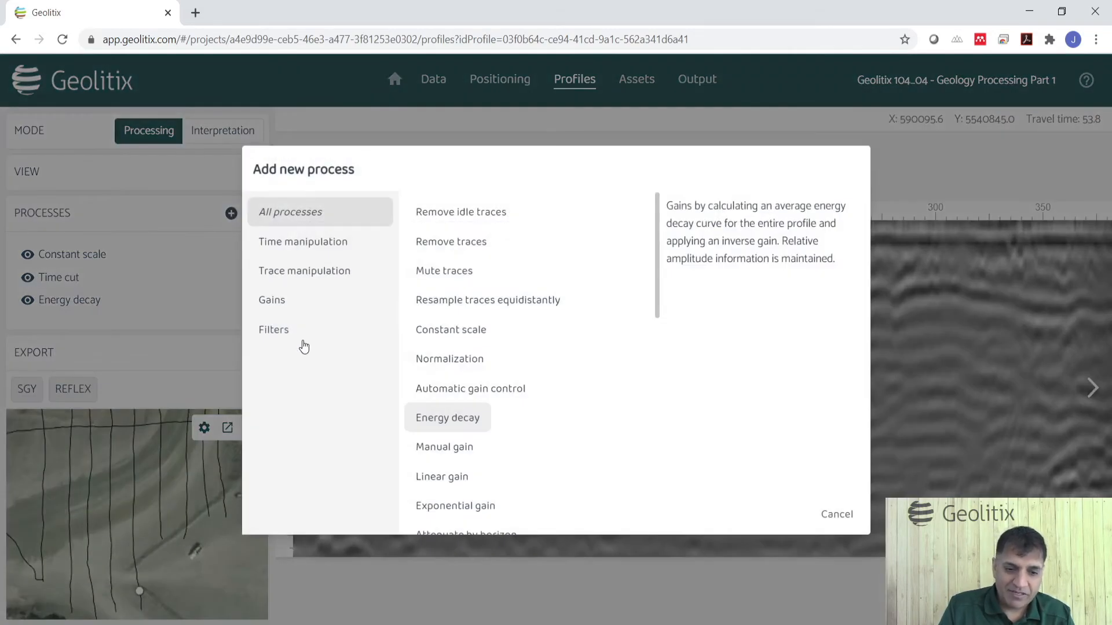
left_click(273, 330)
left_click(467, 270)
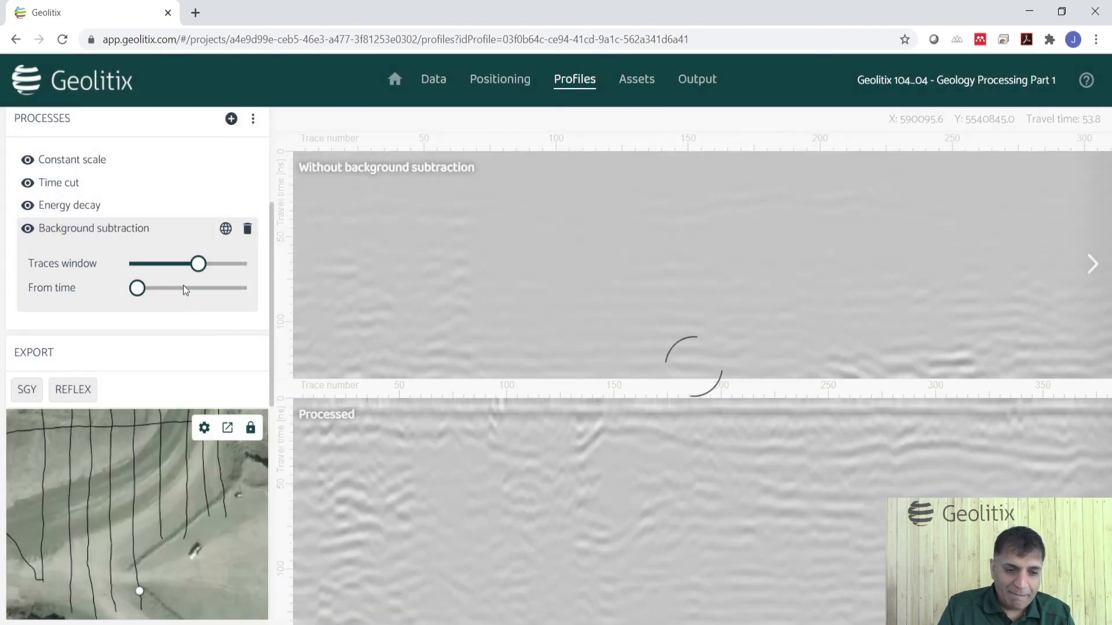
left_click_drag(198, 264, 146, 266)
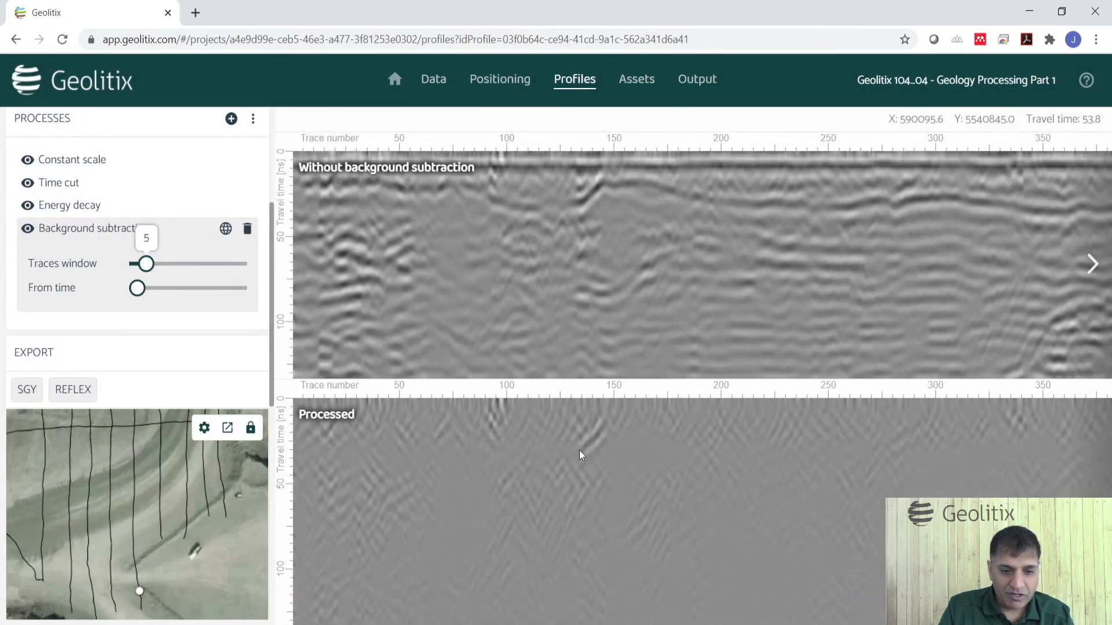
scroll(649, 477, "up", 2)
scroll(649, 475, "up", 1)
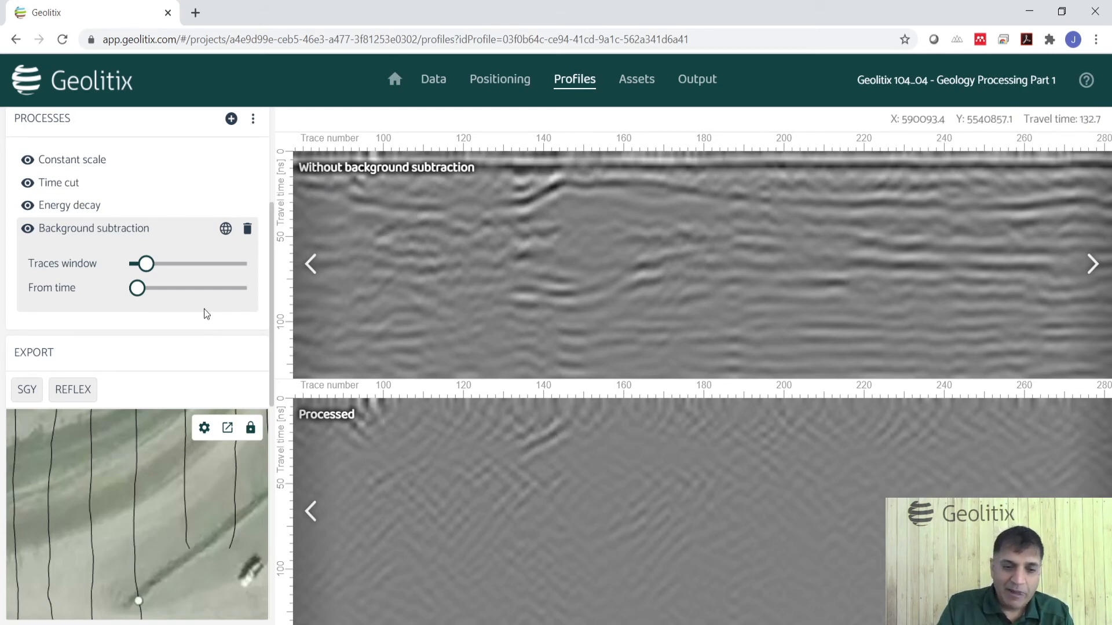
Set the background subtraction's traces window to 145 and compare the reflections along the profile up to about trace 580
left_click_drag(155, 267, 228, 266)
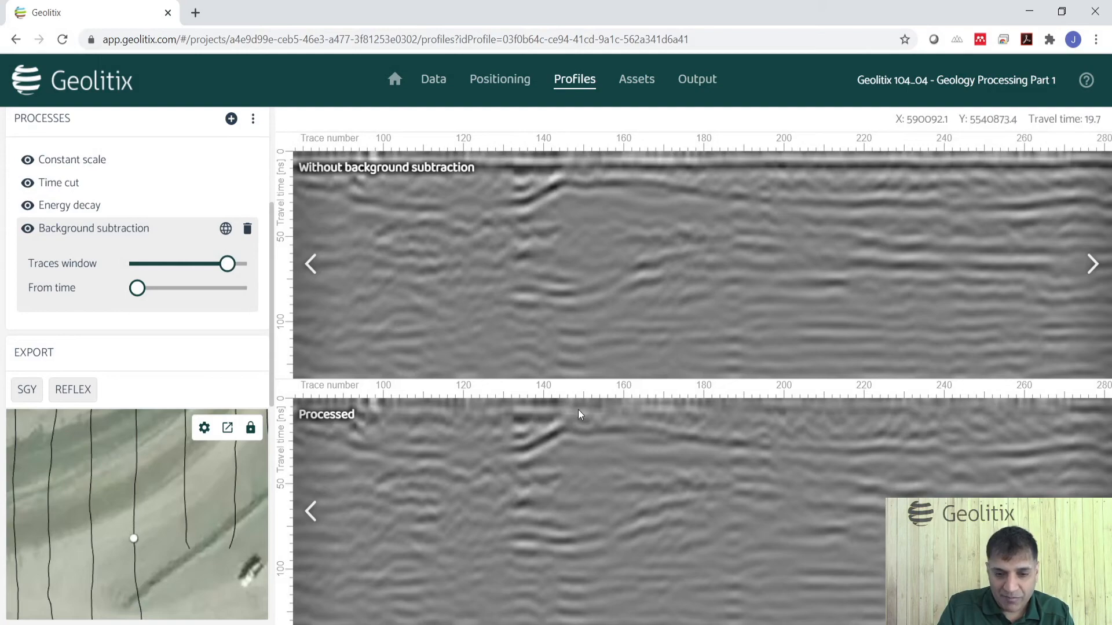
mouse_move(226, 265)
left_mouse_down()
mouse_move(199, 269)
mouse_move(207, 272)
left_mouse_up()
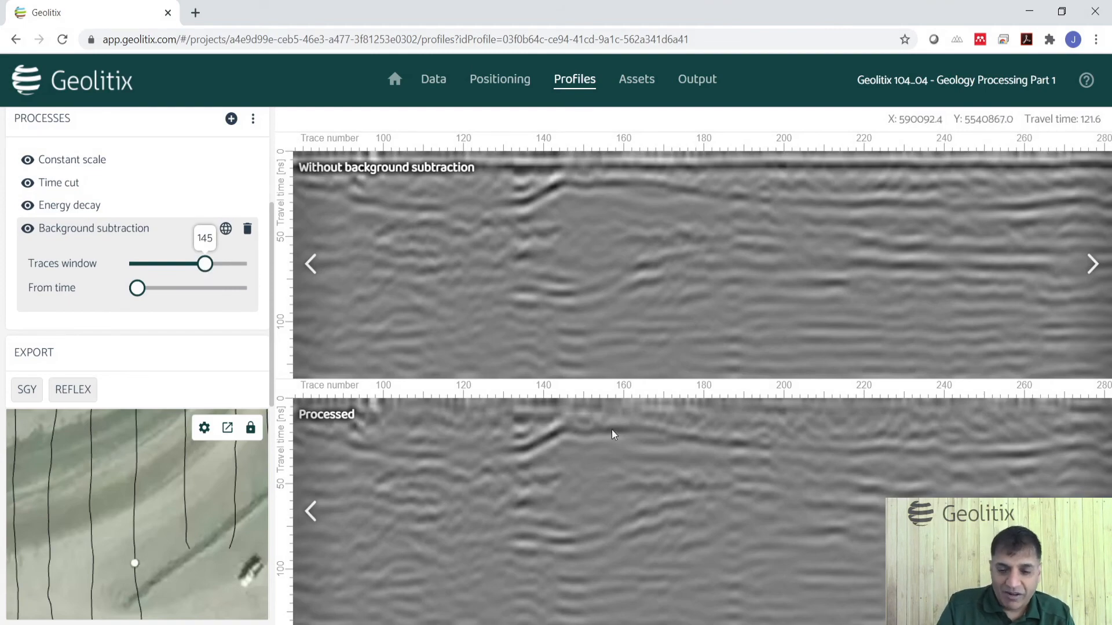
key("Right")
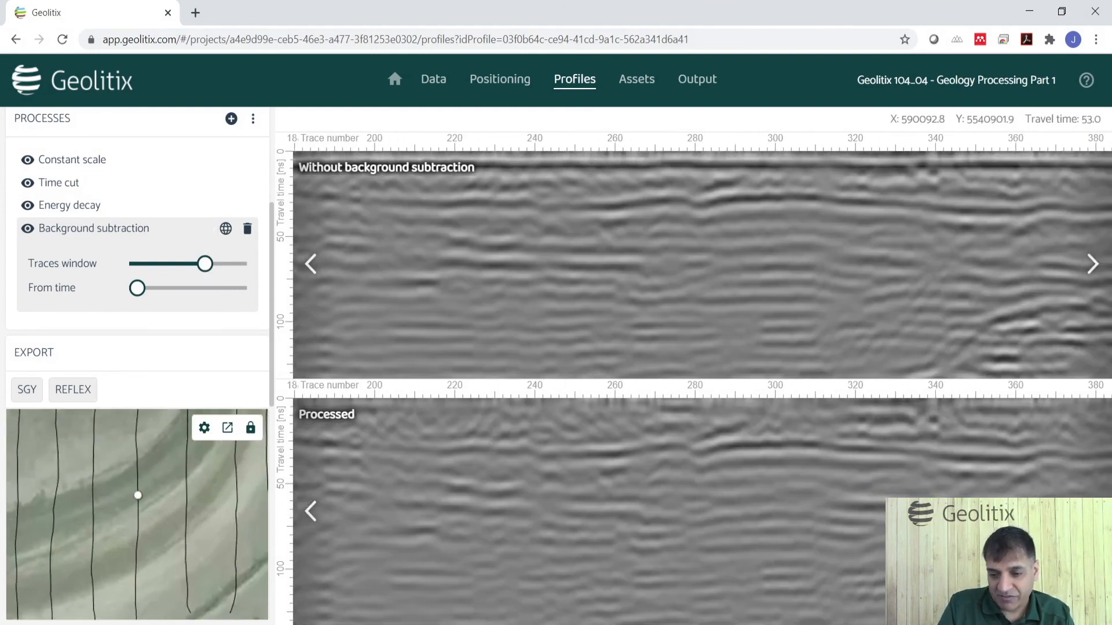
key("Right")
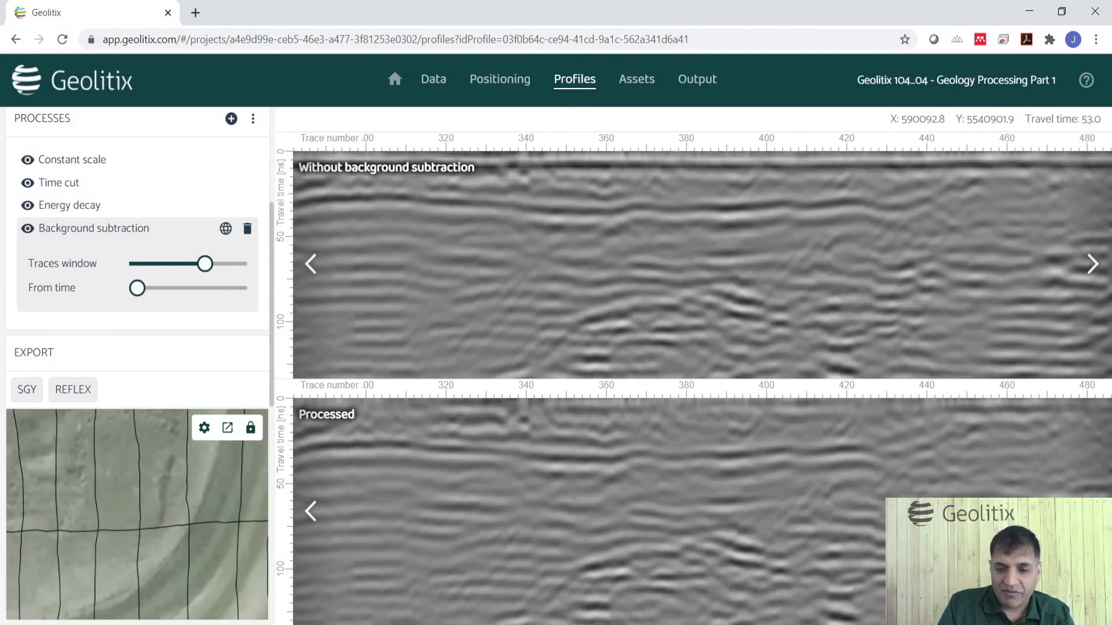
key("Right")
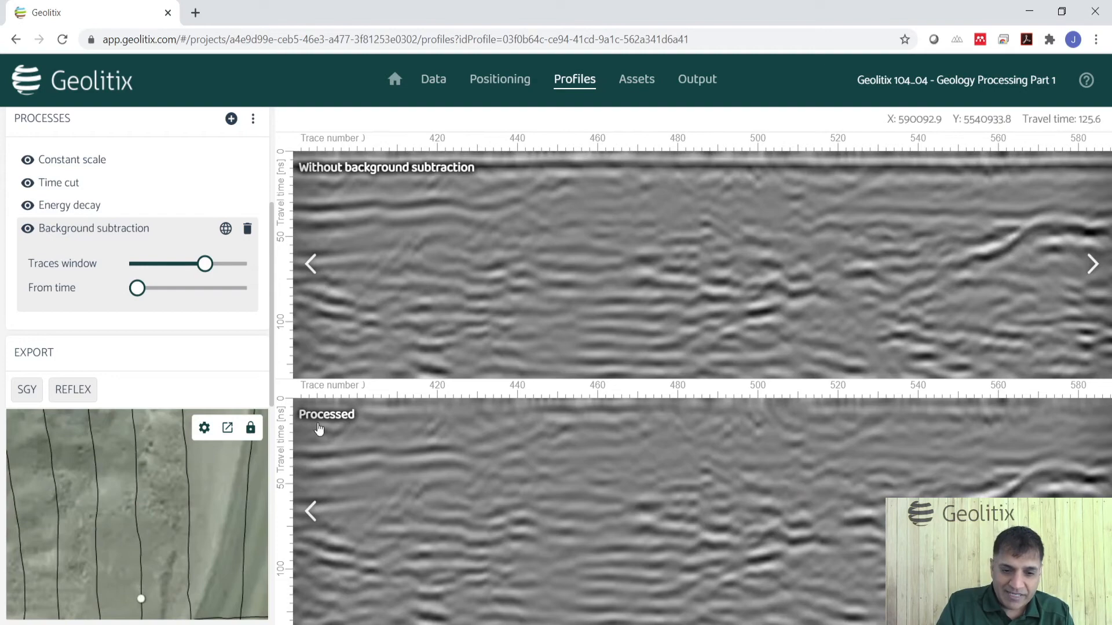
left_click(316, 521)
left_click(313, 522)
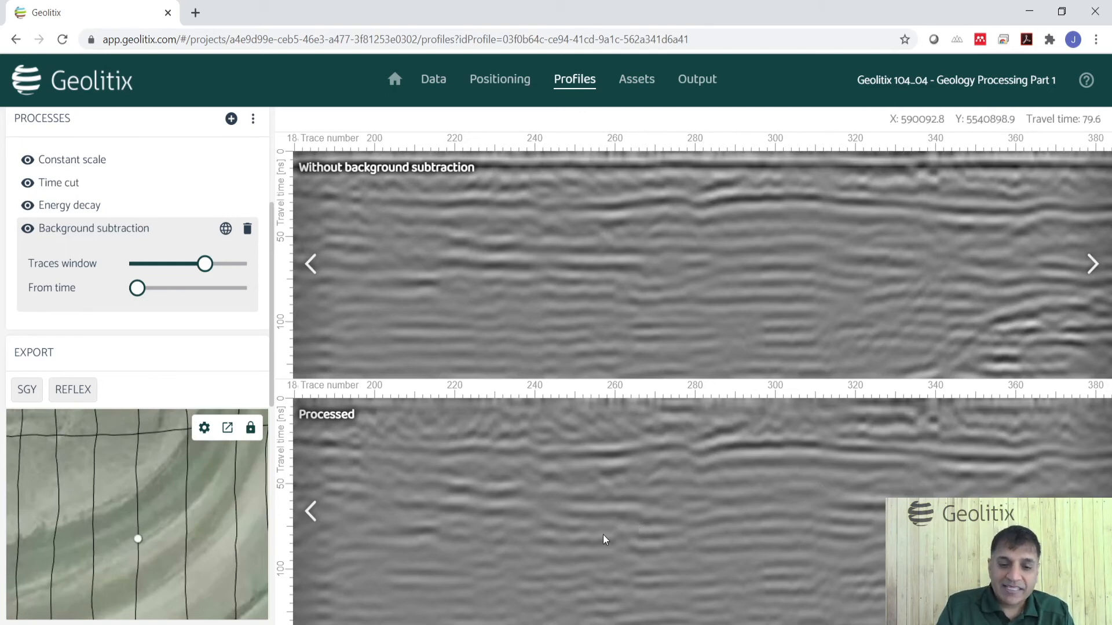
Switch profile Line06 to interpretation mode
scroll(203, 209, "up", 3)
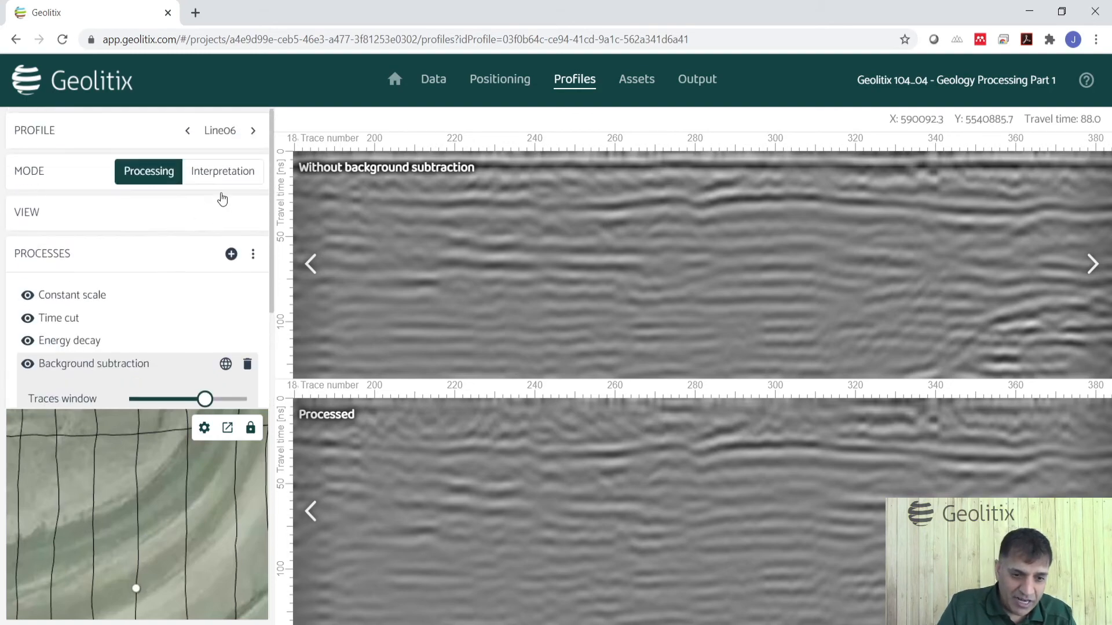
left_click(222, 176)
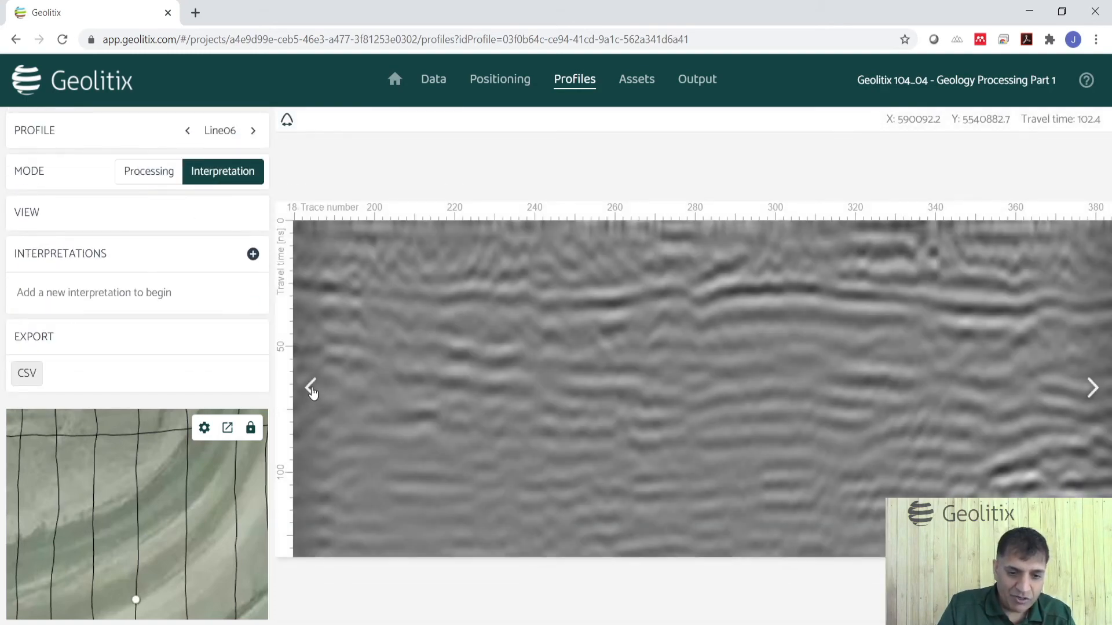
Create a new interpretation named Base of sand on profile Line06
scroll(568, 419, "down", 5)
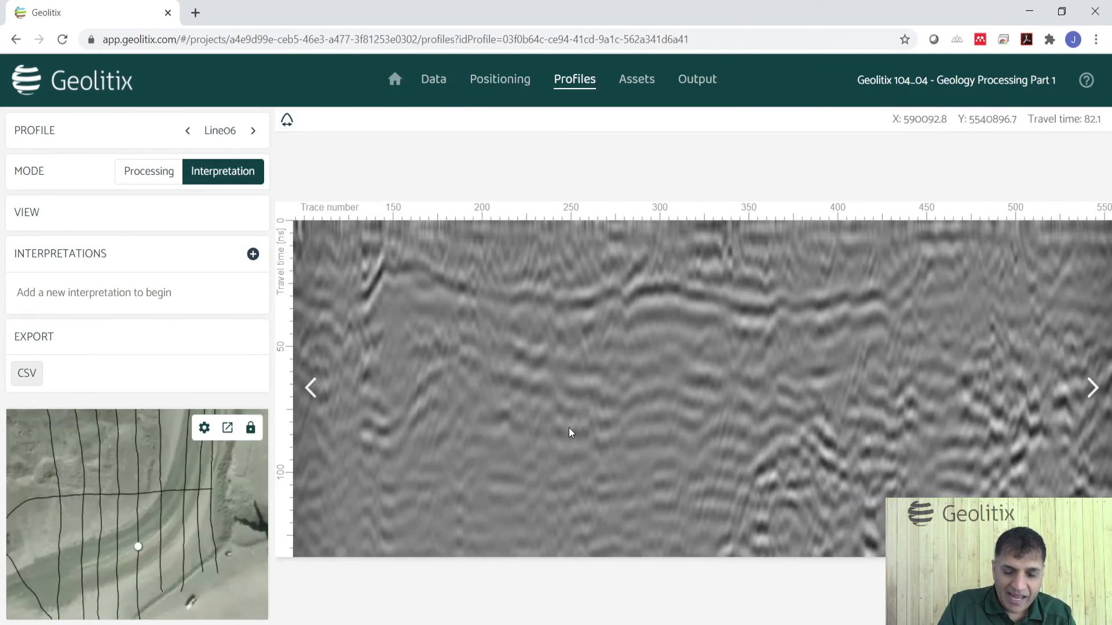
scroll(599, 436, "down", 2)
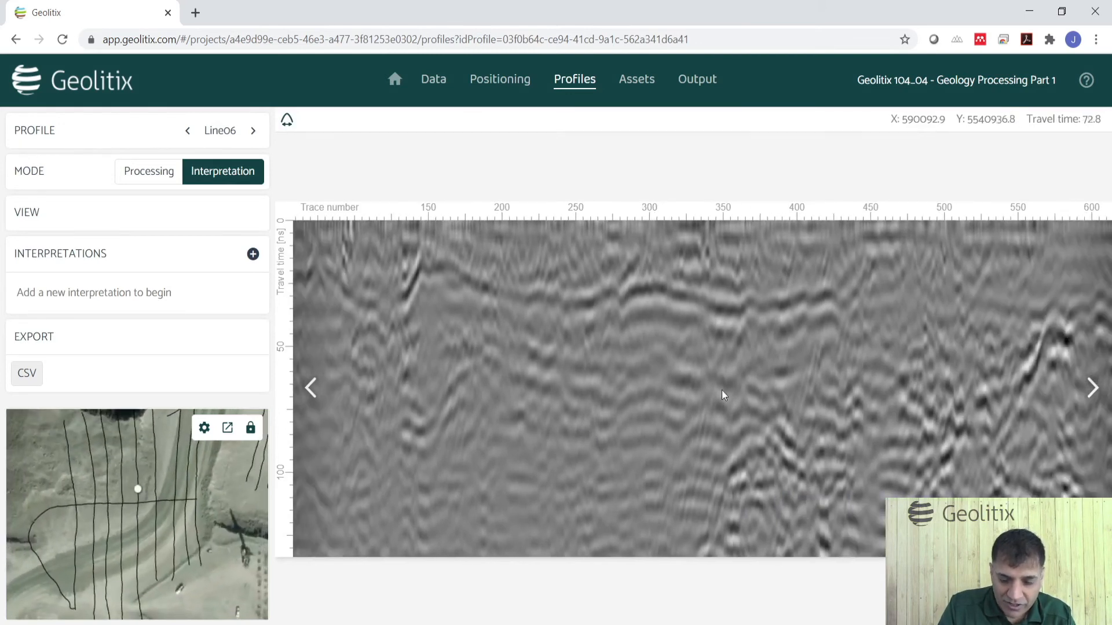
scroll(645, 426, "down", 2)
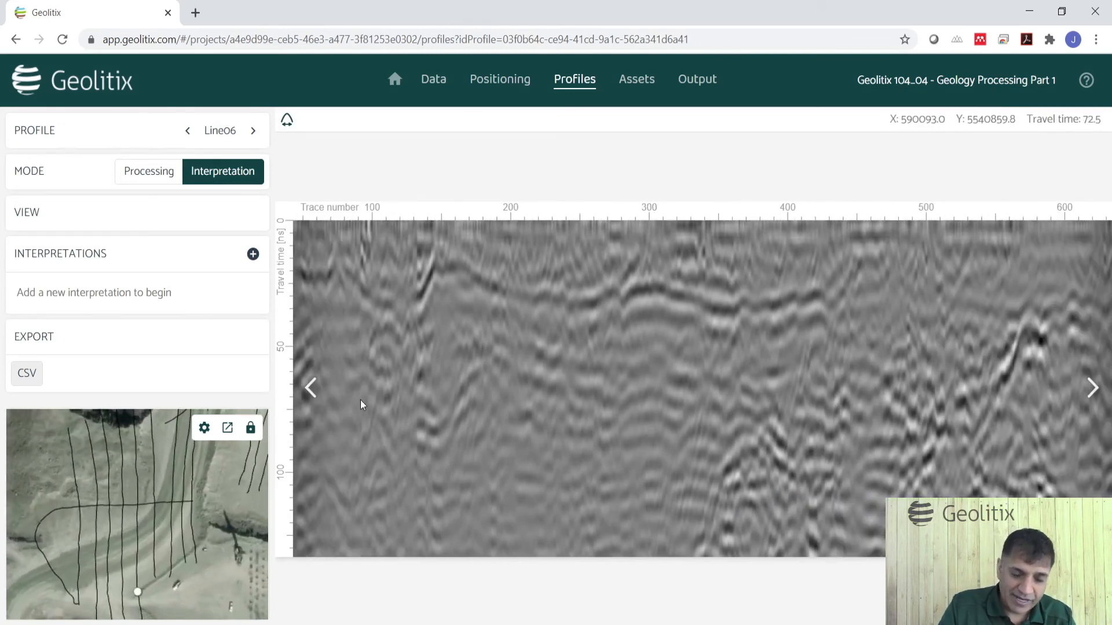
scroll(347, 376, "up", 5)
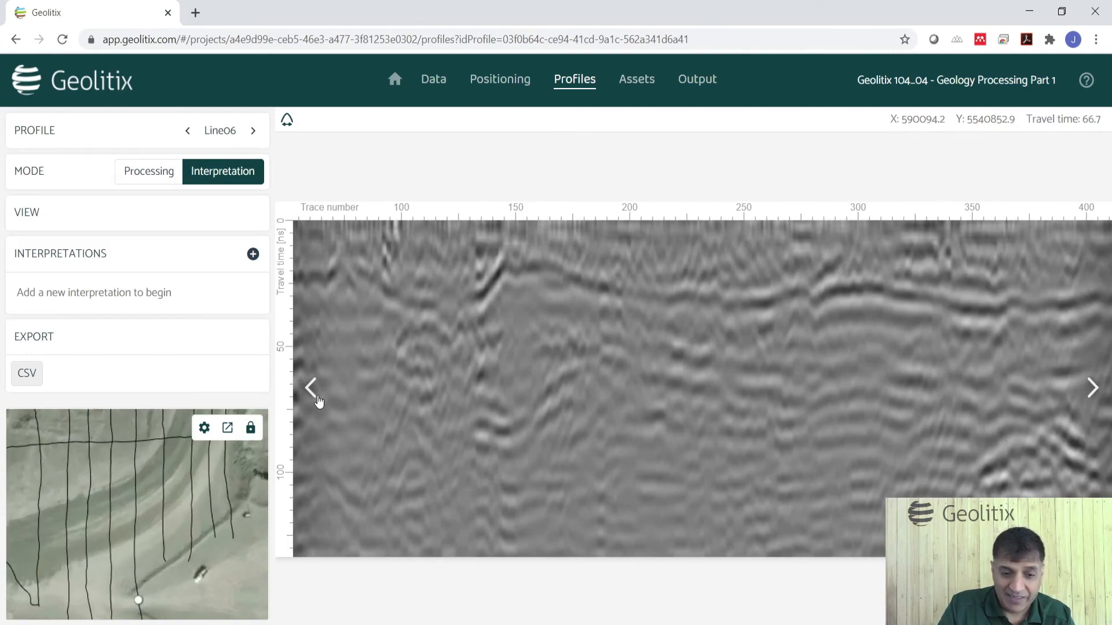
left_click(312, 394)
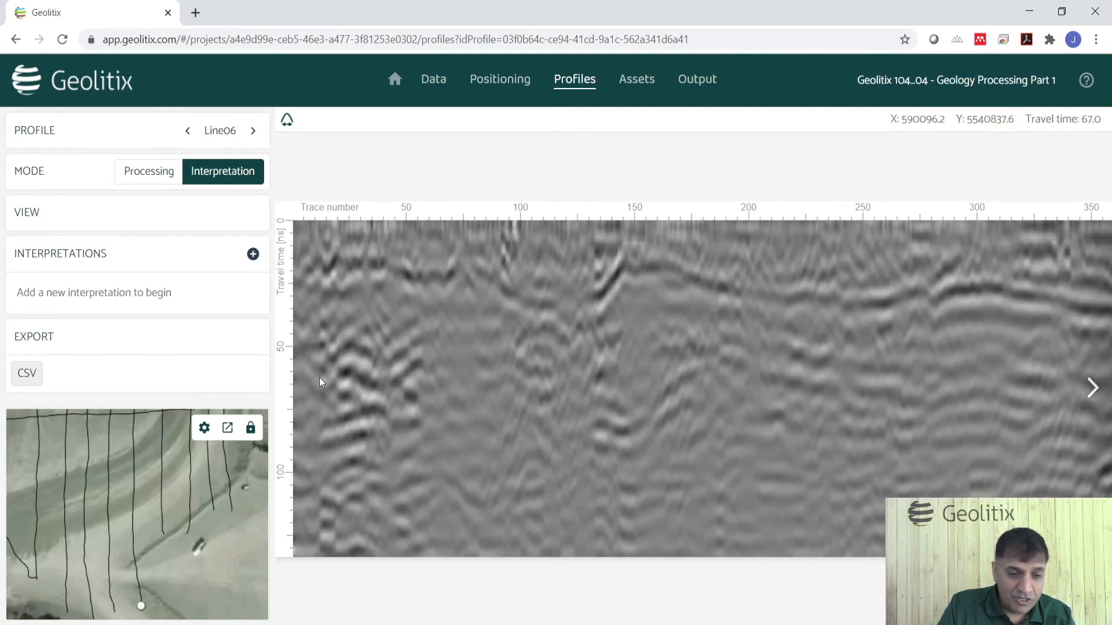
left_click(253, 254)
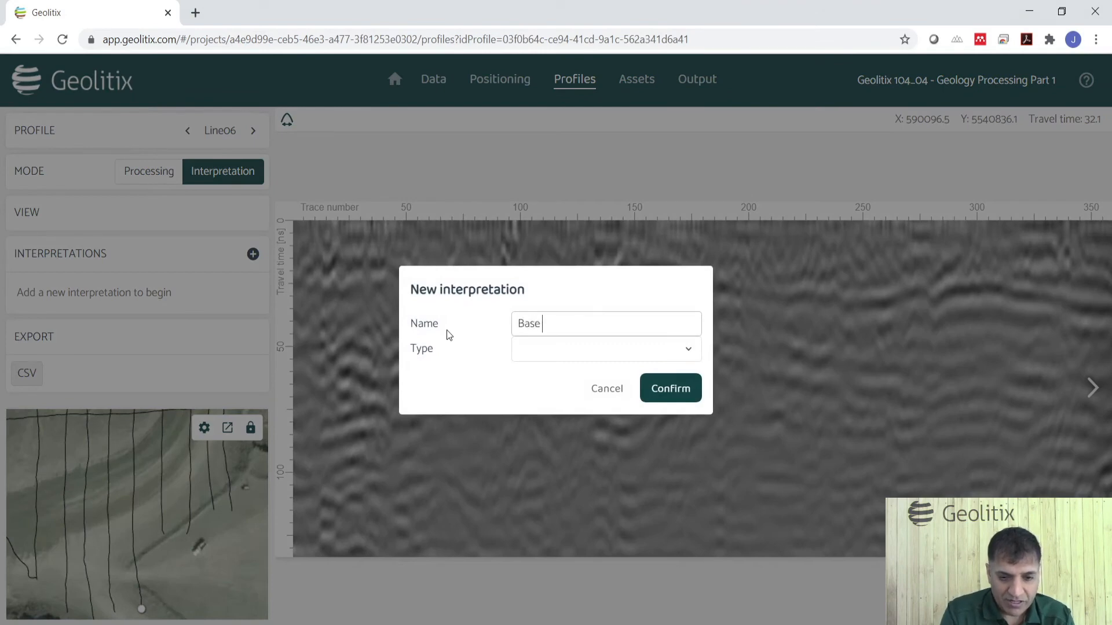
left_click(566, 354)
left_click(572, 399)
left_click(669, 400)
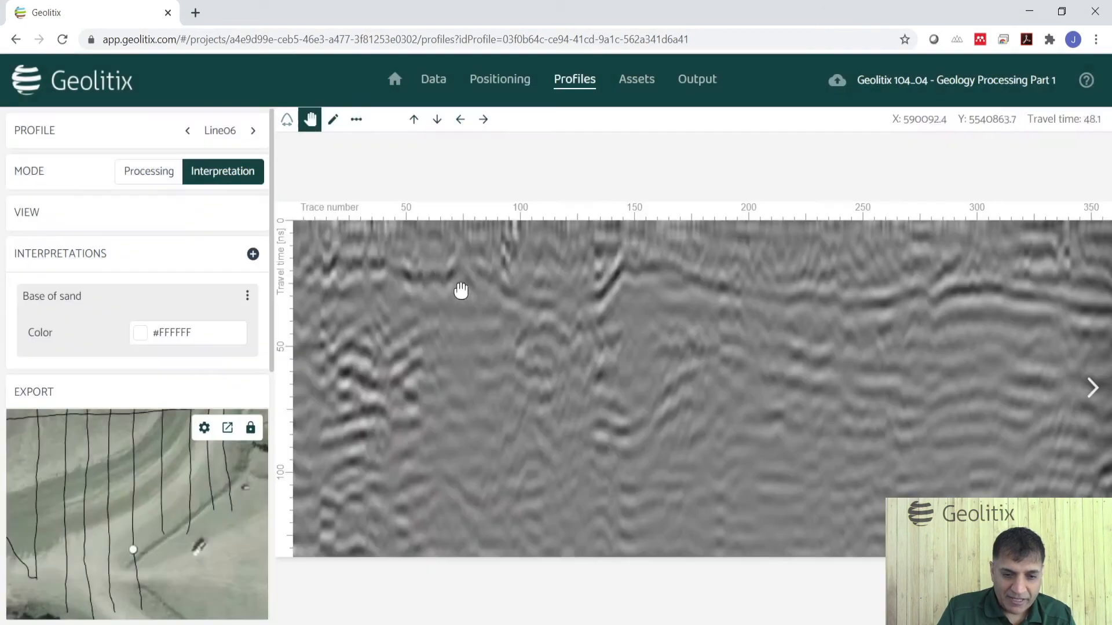
Trace the Base of sand horizon freehand along the strong shallow reflection of Line06, from its first trace to its end
left_click(333, 120)
mouse_move(294, 272)
left_mouse_down()
mouse_move(364, 266)
mouse_move(591, 301)
mouse_move(648, 266)
mouse_move(800, 295)
mouse_move(1046, 295)
left_mouse_up()
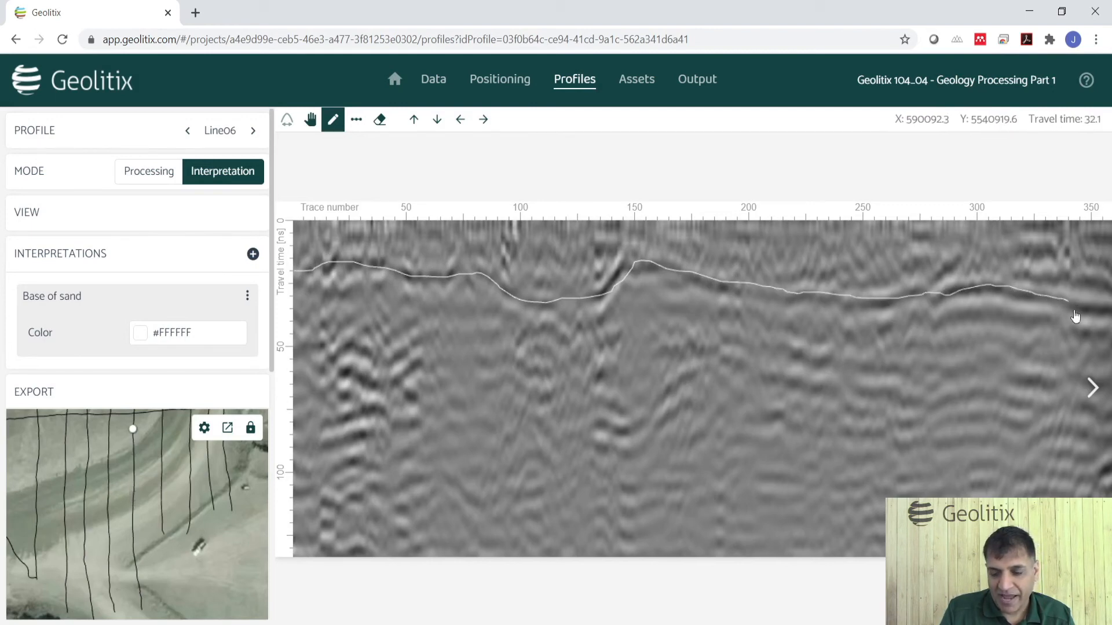
left_click(1095, 394)
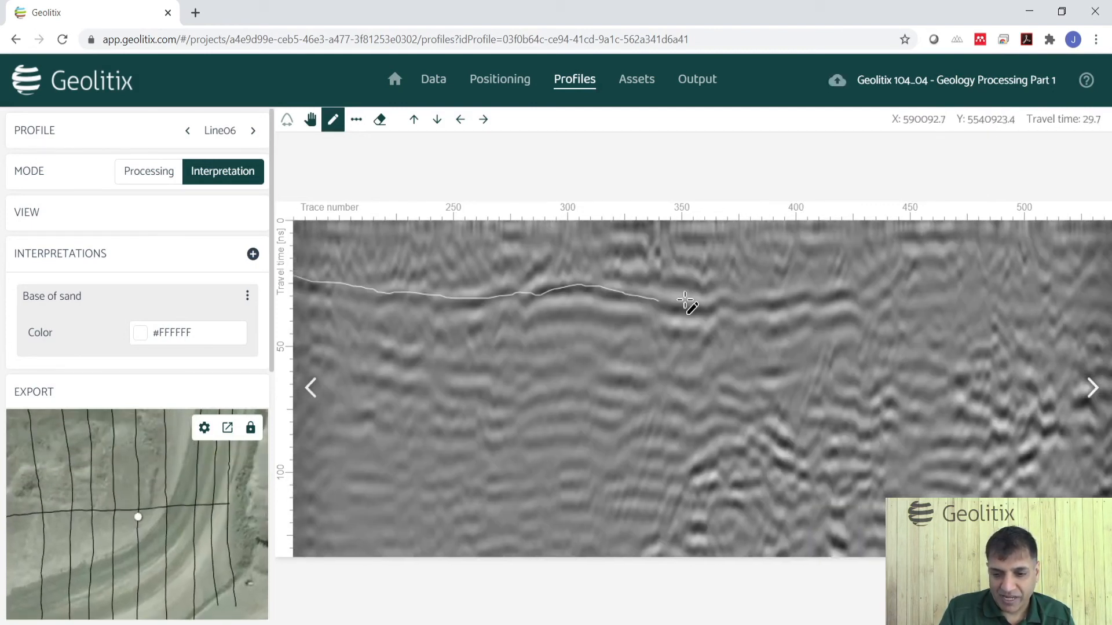
mouse_move(647, 306)
left_mouse_down()
mouse_move(802, 298)
mouse_move(879, 311)
mouse_move(995, 361)
left_mouse_up()
key("Right")
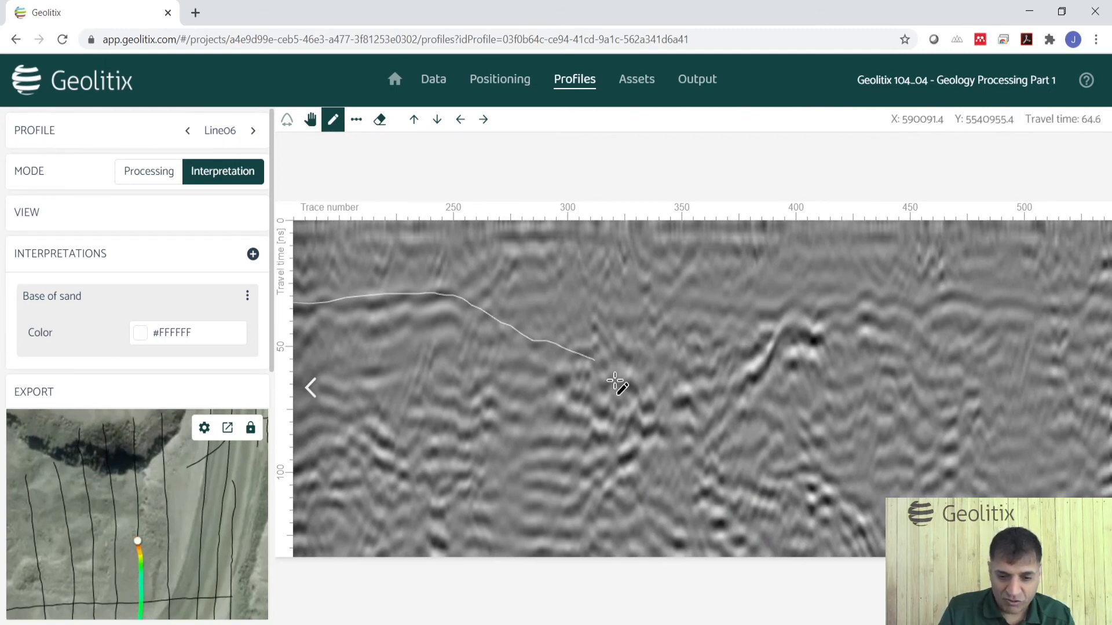
mouse_move(504, 327)
left_mouse_down()
mouse_move(587, 378)
mouse_move(685, 389)
mouse_move(787, 328)
mouse_move(844, 315)
mouse_move(968, 303)
mouse_move(1073, 315)
left_mouse_up()
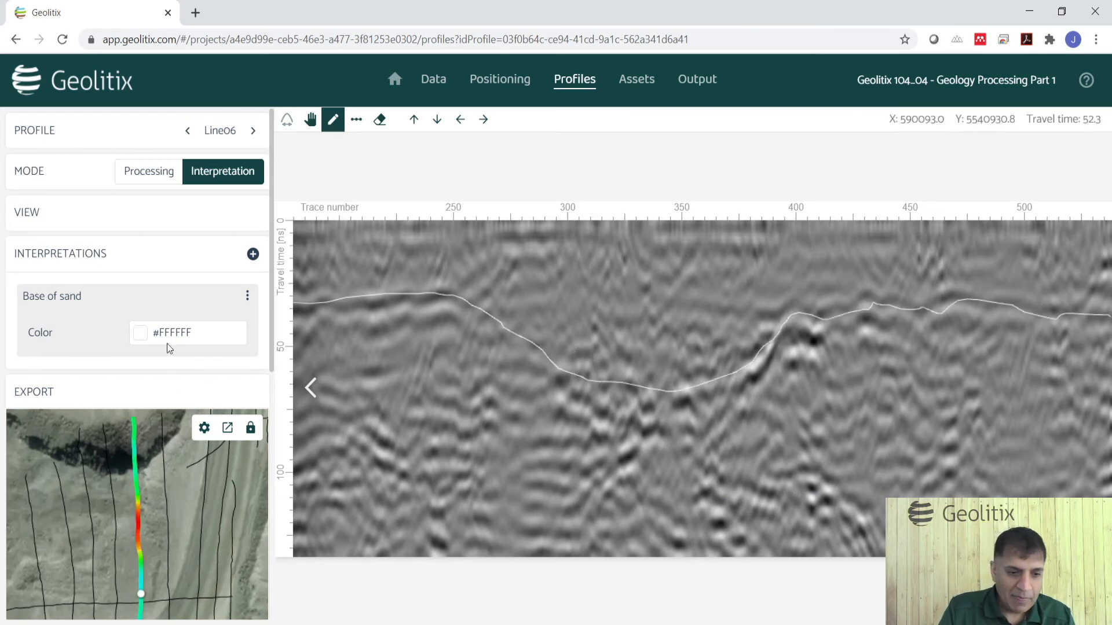
Add Attenuate by horizon below the Base of sand horizon, with attenuation at about half its range and fade window at about a quarter
left_click(152, 174)
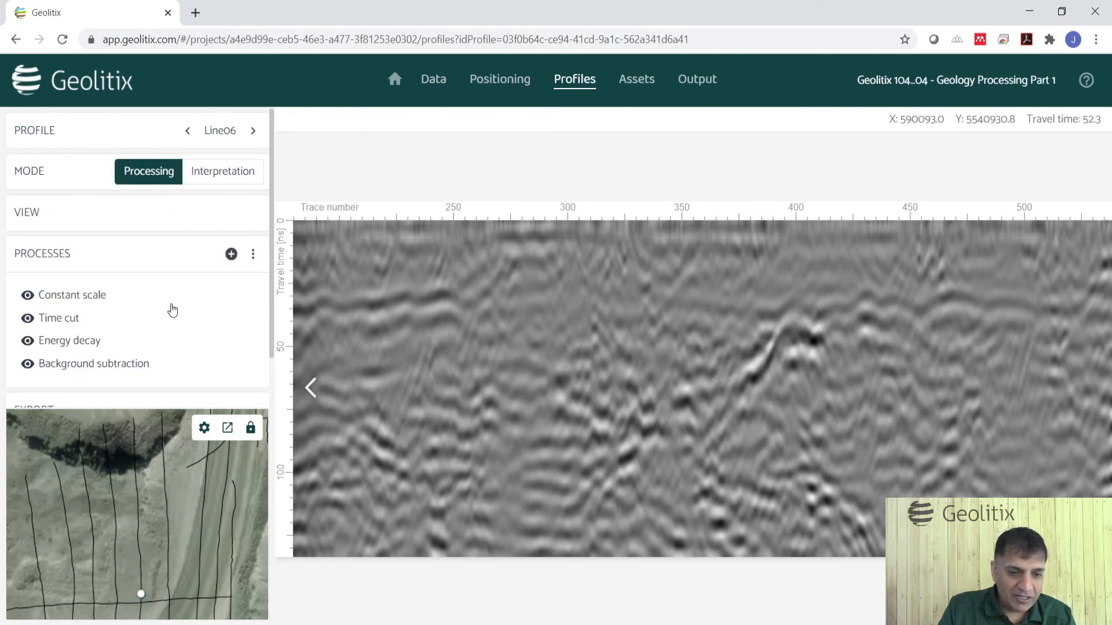
left_click(232, 254)
left_click(269, 306)
left_click(455, 417)
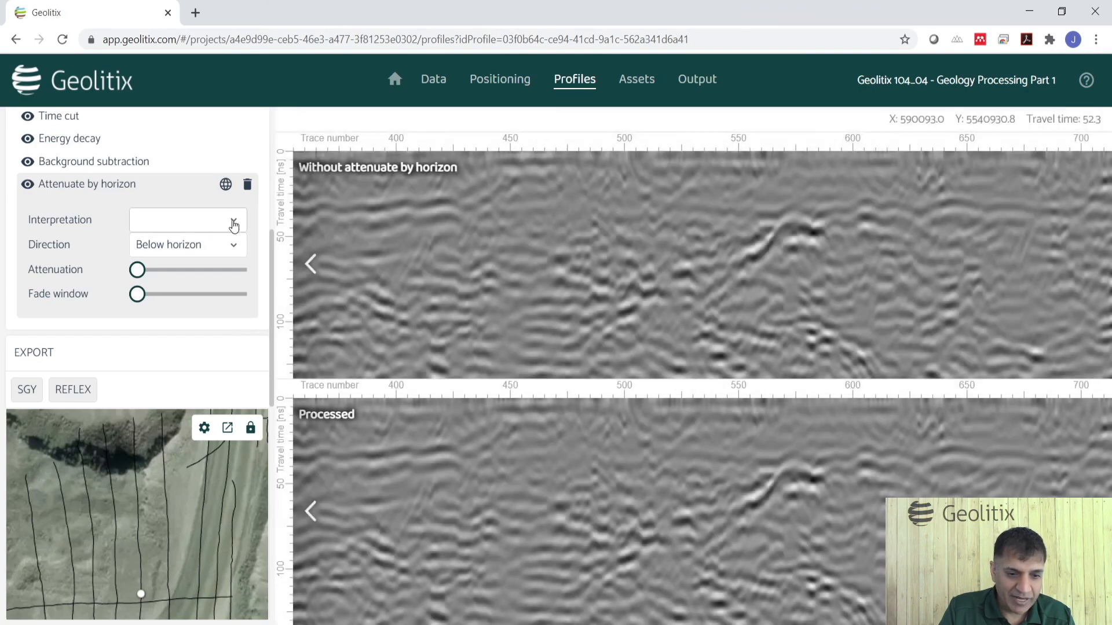
left_click(219, 220)
left_click(186, 249)
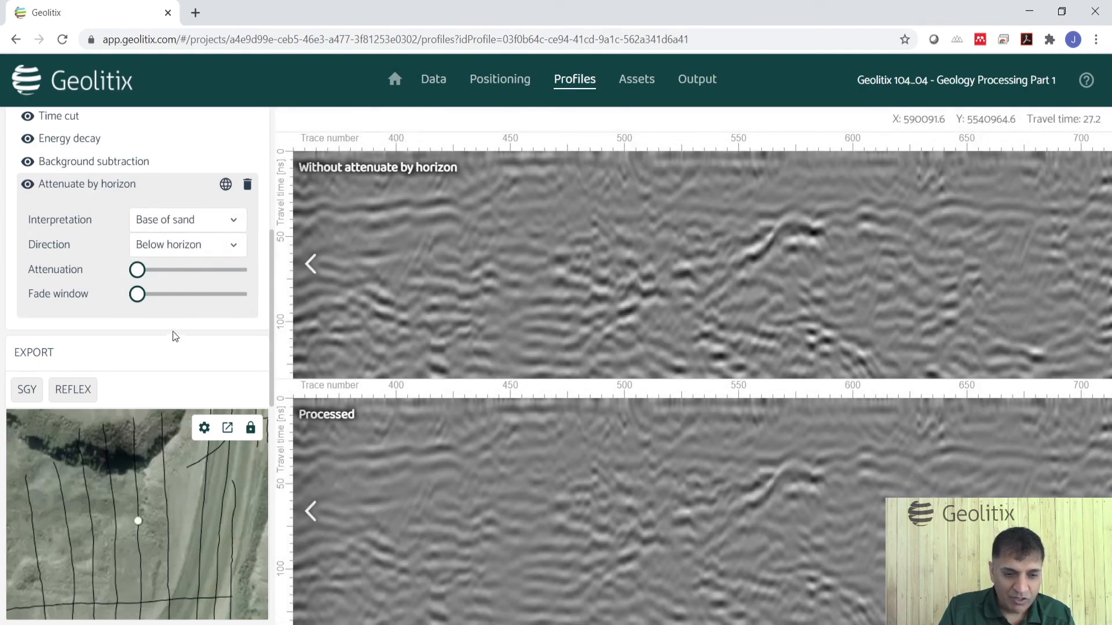
left_click_drag(141, 273, 201, 279)
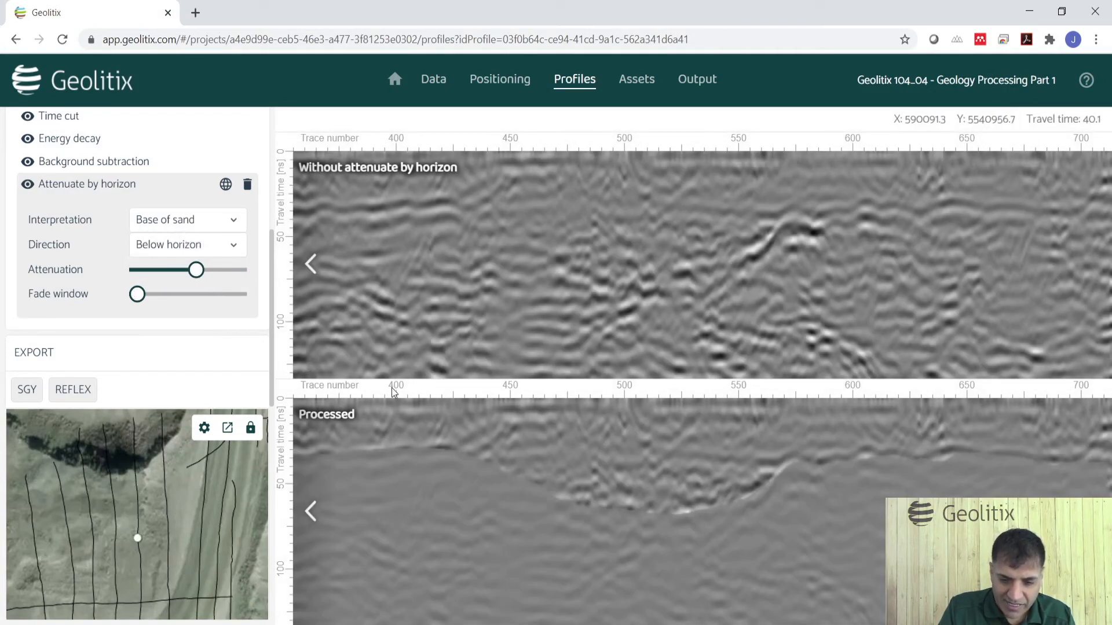
left_click_drag(156, 297, 165, 297)
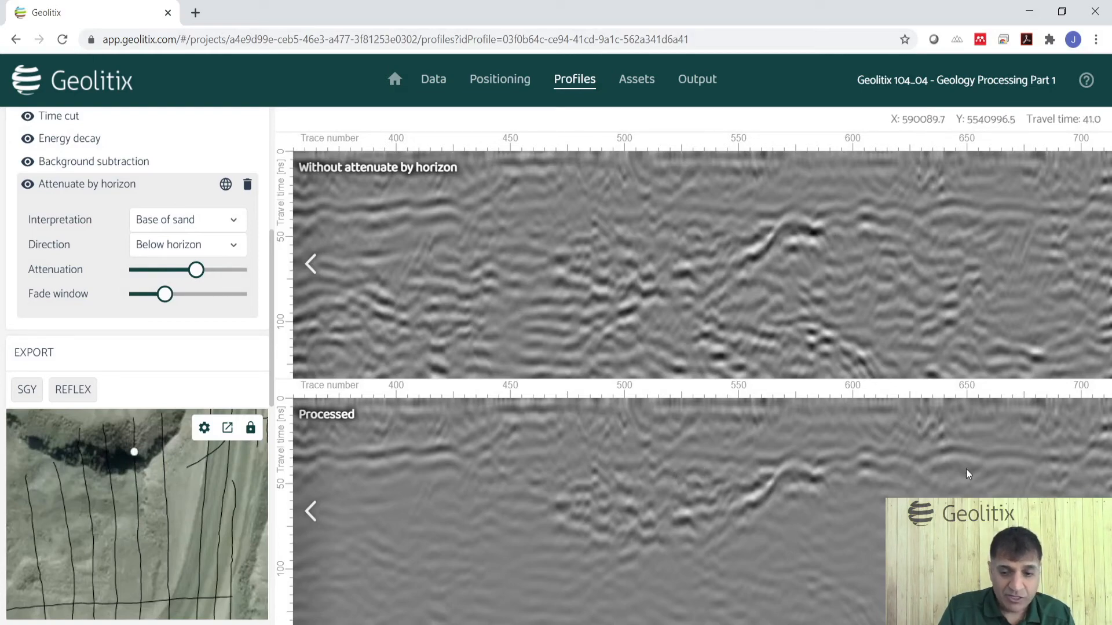
Compare Line06 with and without the horizon attenuation along its length, and remove the Attenuate by horizon process
left_click(310, 509)
left_click(308, 513)
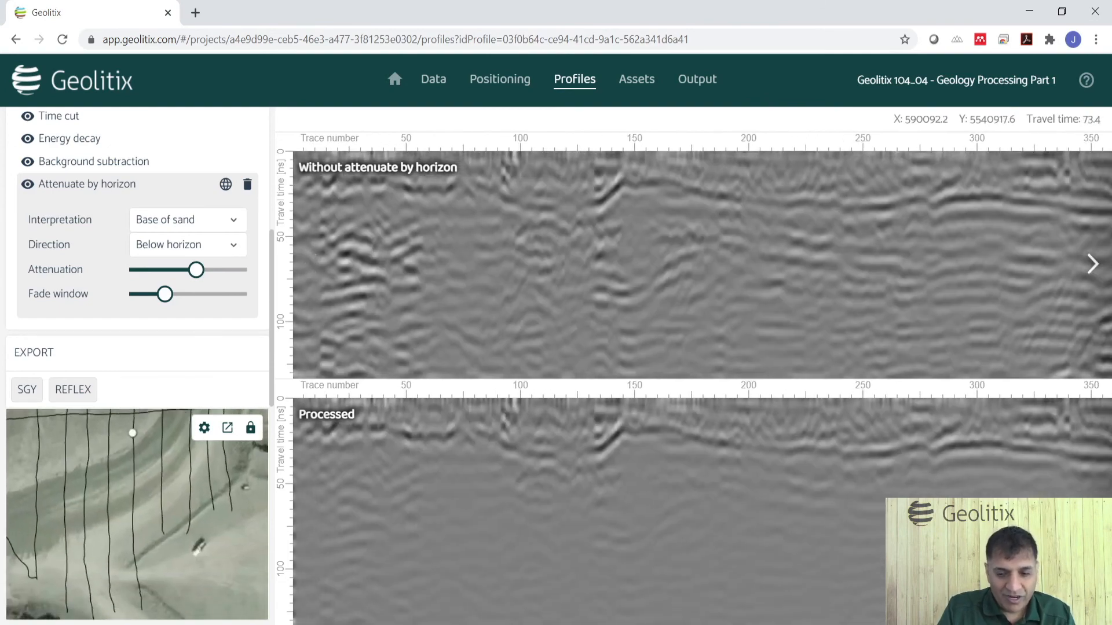
left_click(1093, 512)
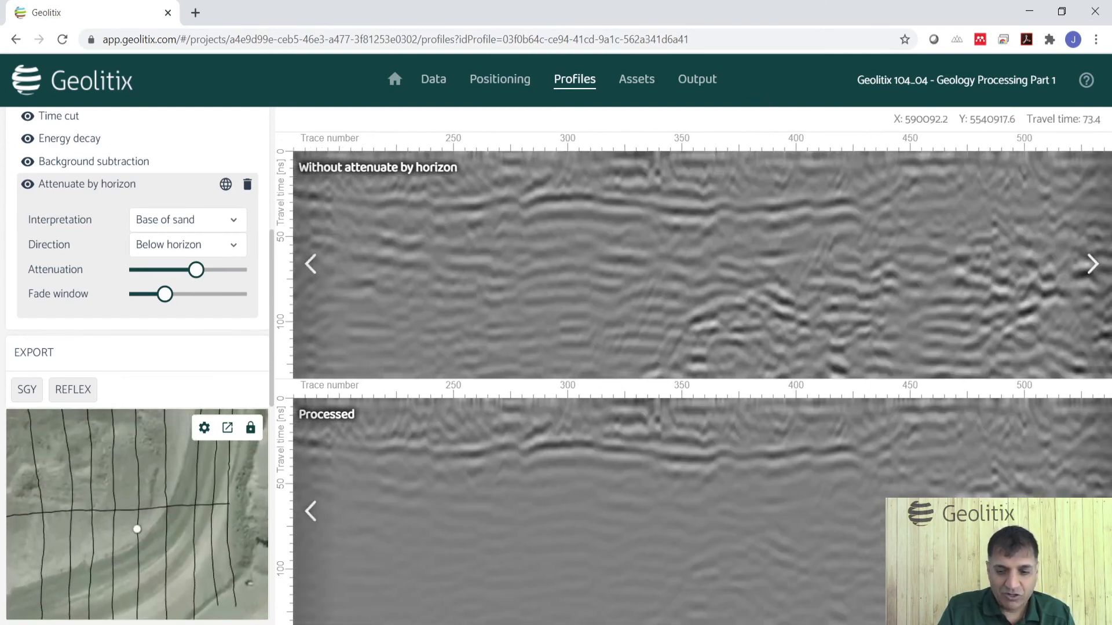
left_click(1093, 512)
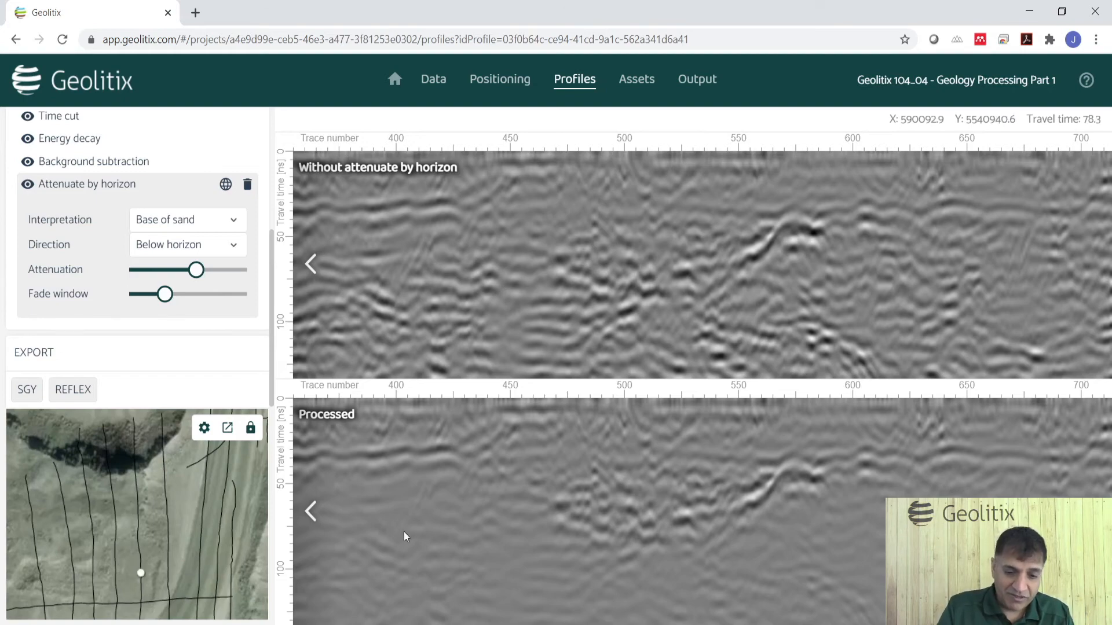
left_click(313, 519)
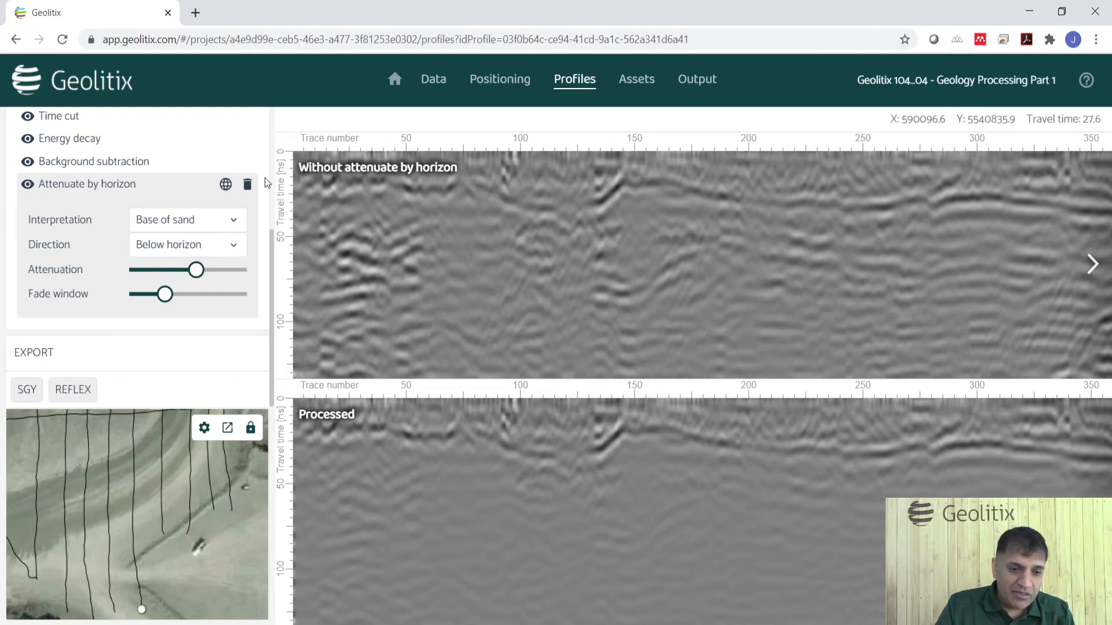
left_click(247, 184)
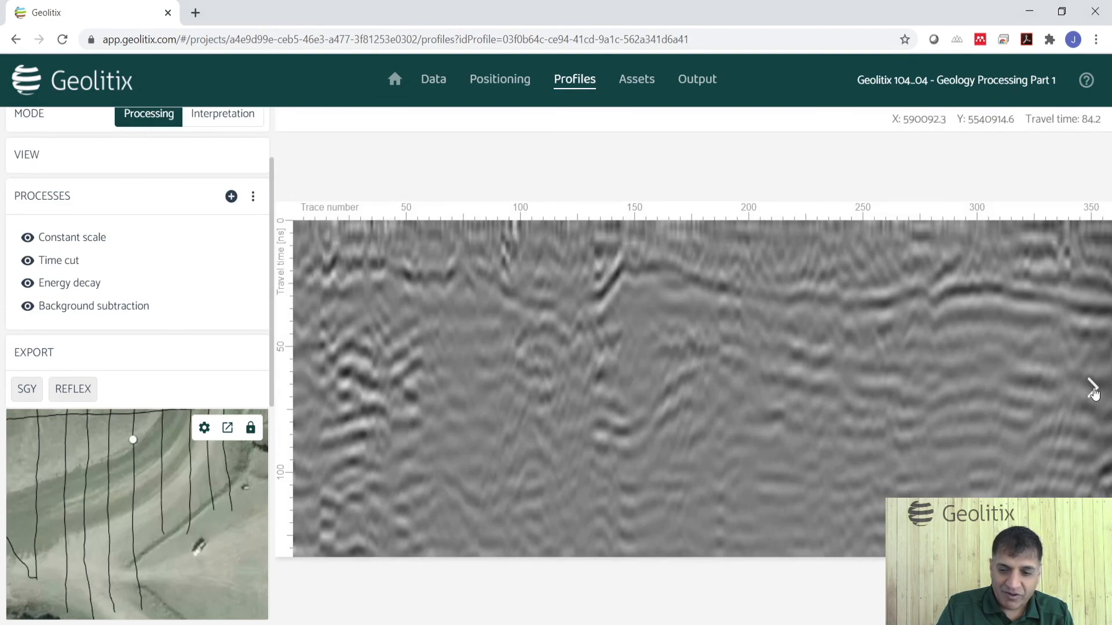
Add a Sobel transform to profile Line06 and compare the reflections along the profile with and without it
left_click(1092, 387)
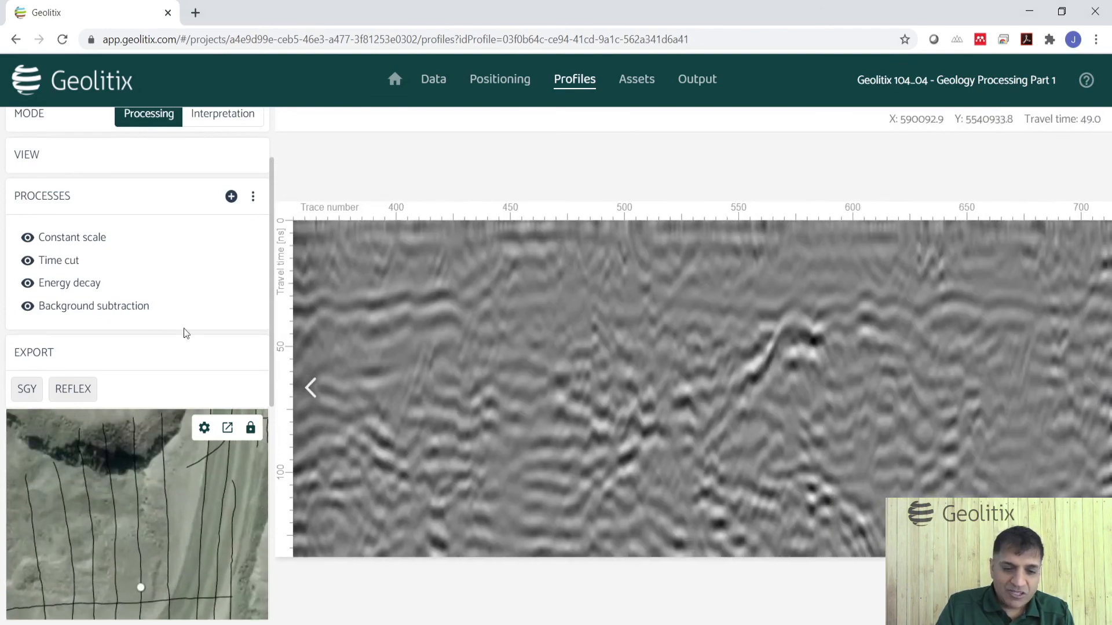
left_click(231, 196)
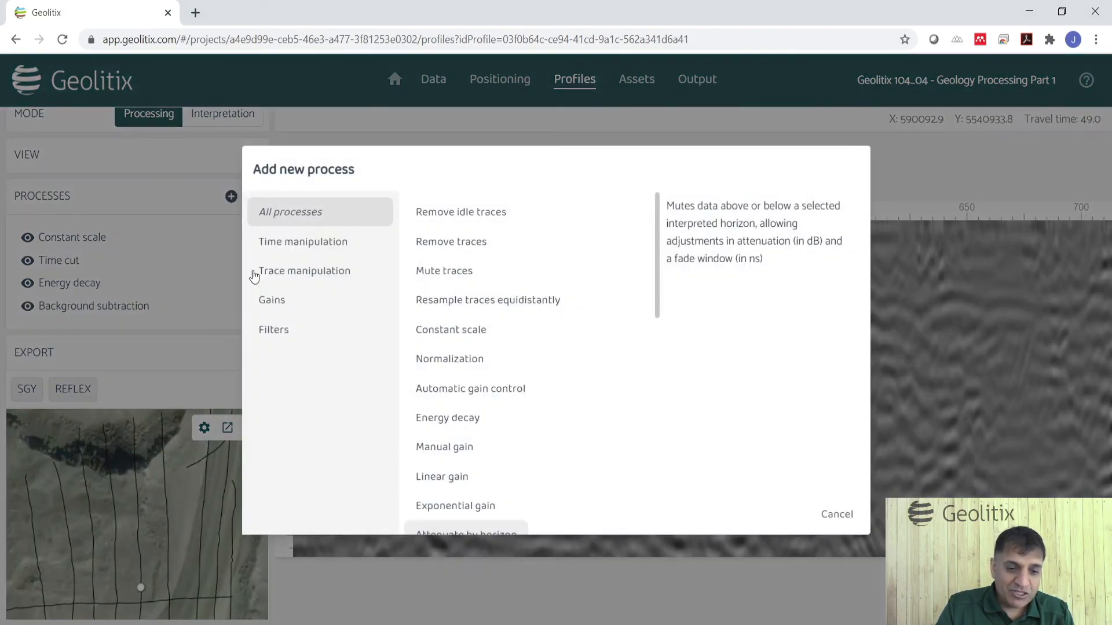
left_click(281, 336)
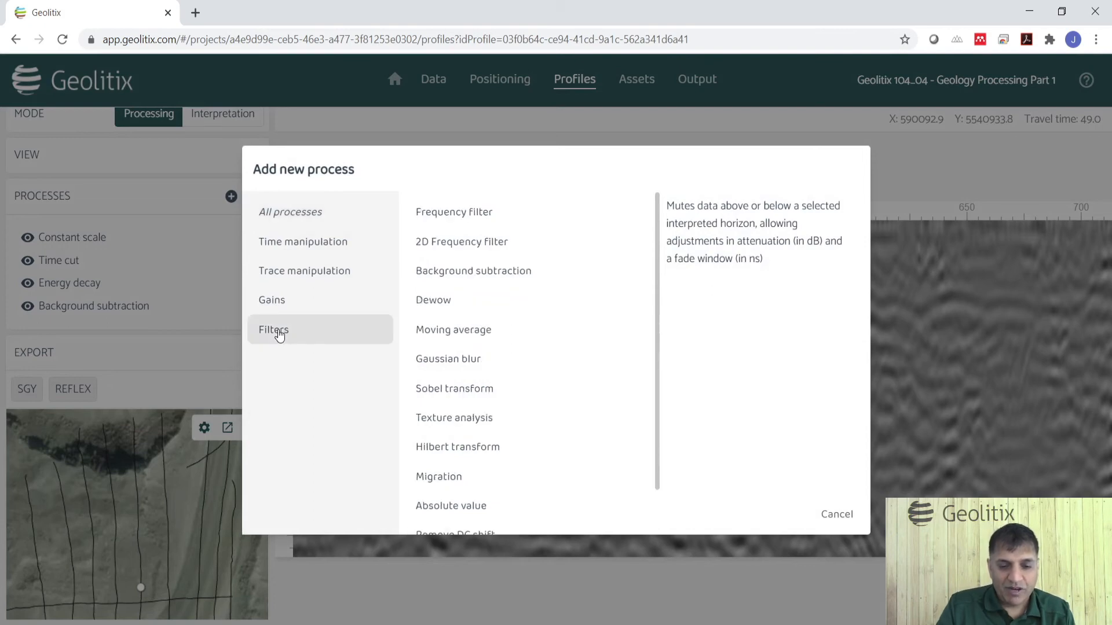
left_click(455, 396)
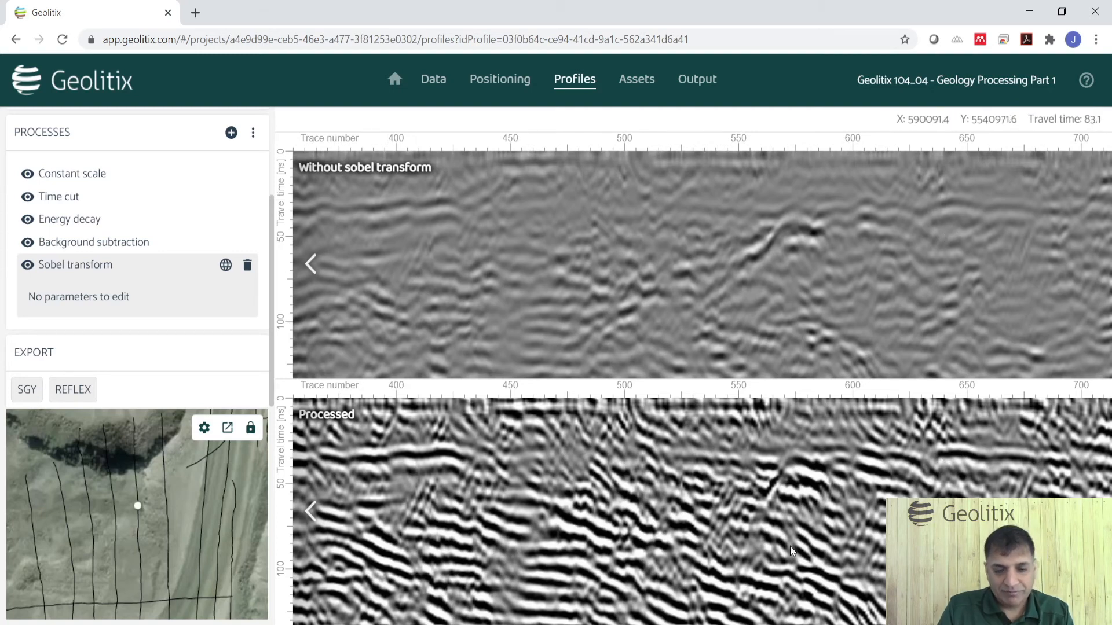
mouse_move(466, 494)
left_mouse_down()
mouse_move(884, 485)
mouse_move(789, 501)
left_mouse_up()
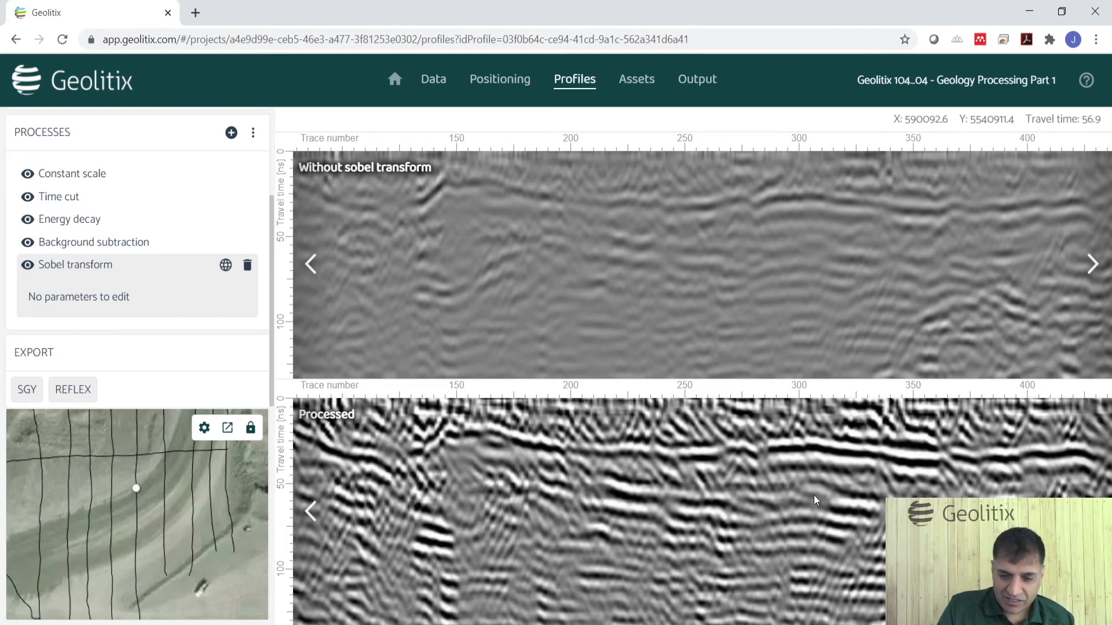
mouse_move(673, 503)
left_mouse_down()
mouse_move(853, 494)
mouse_move(682, 509)
left_mouse_up()
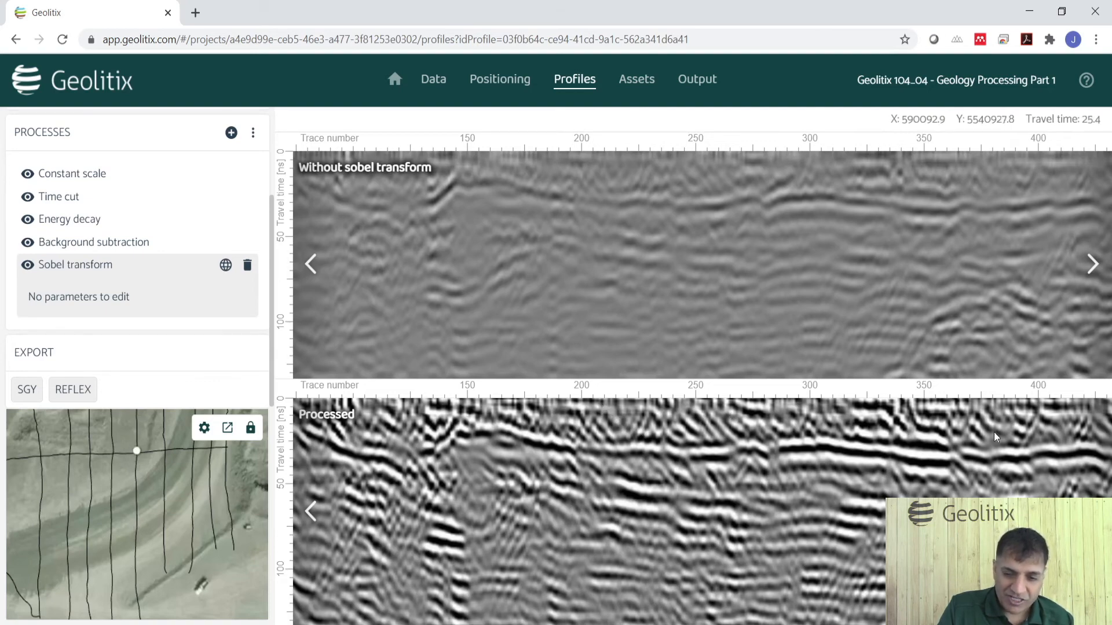
left_click_drag(1036, 454, 725, 454)
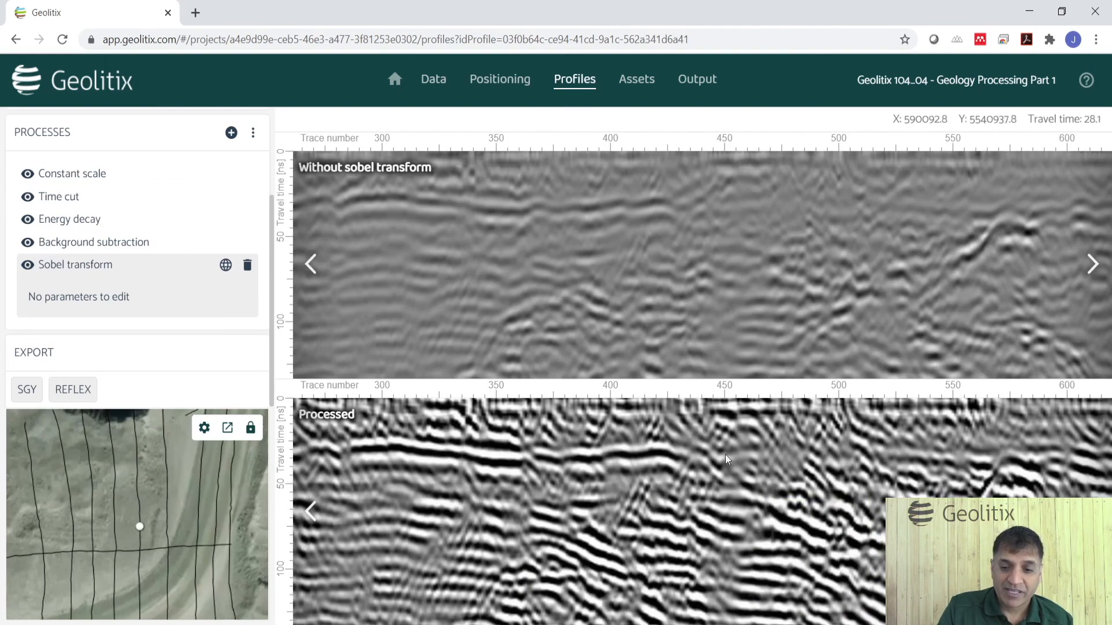
scroll(832, 457, "down", 3)
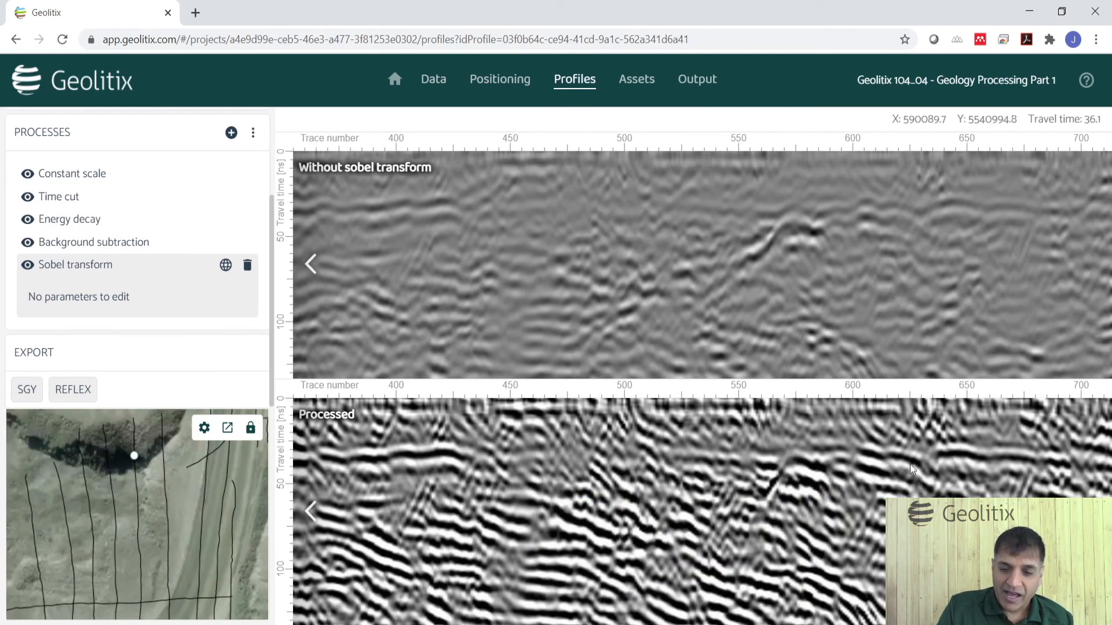
scroll(694, 453, "up", 10)
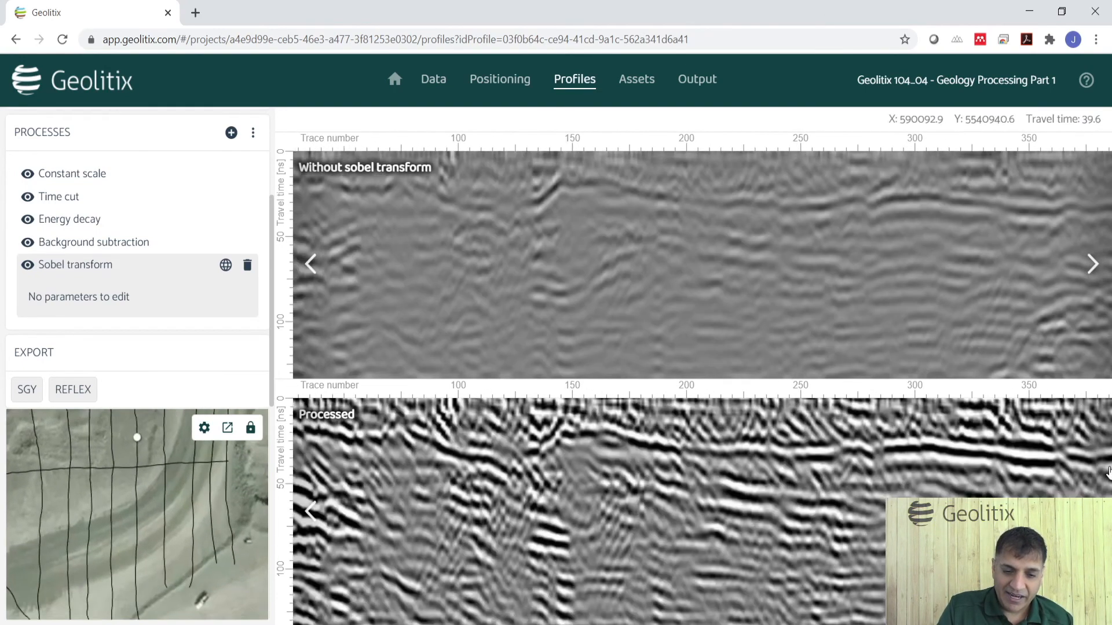
scroll(624, 463, "up", 3)
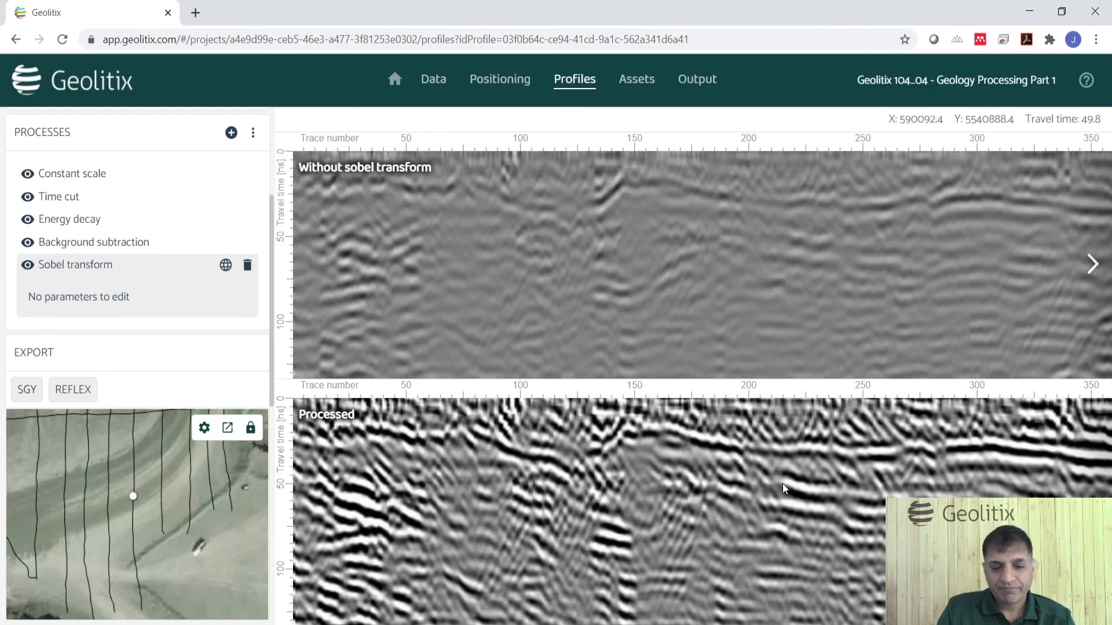
Open the project Geolitix 104_05 - Geology Processing Part 2 from the project list and display its profile 1600N
left_click(26, 94)
scroll(534, 572, "down", 2)
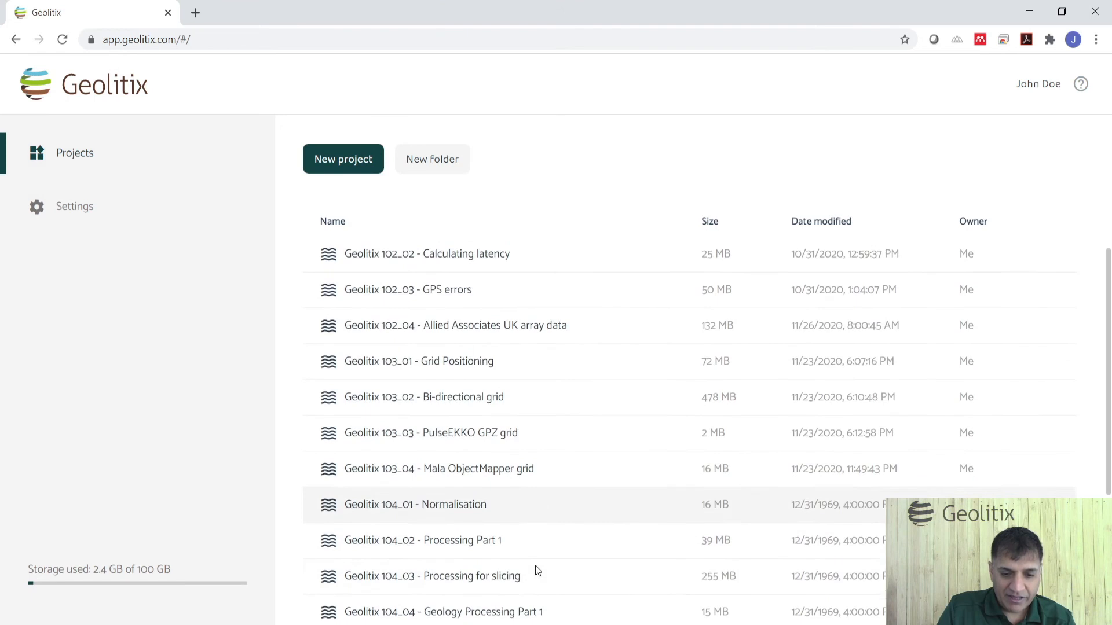
scroll(536, 571, "down", 3)
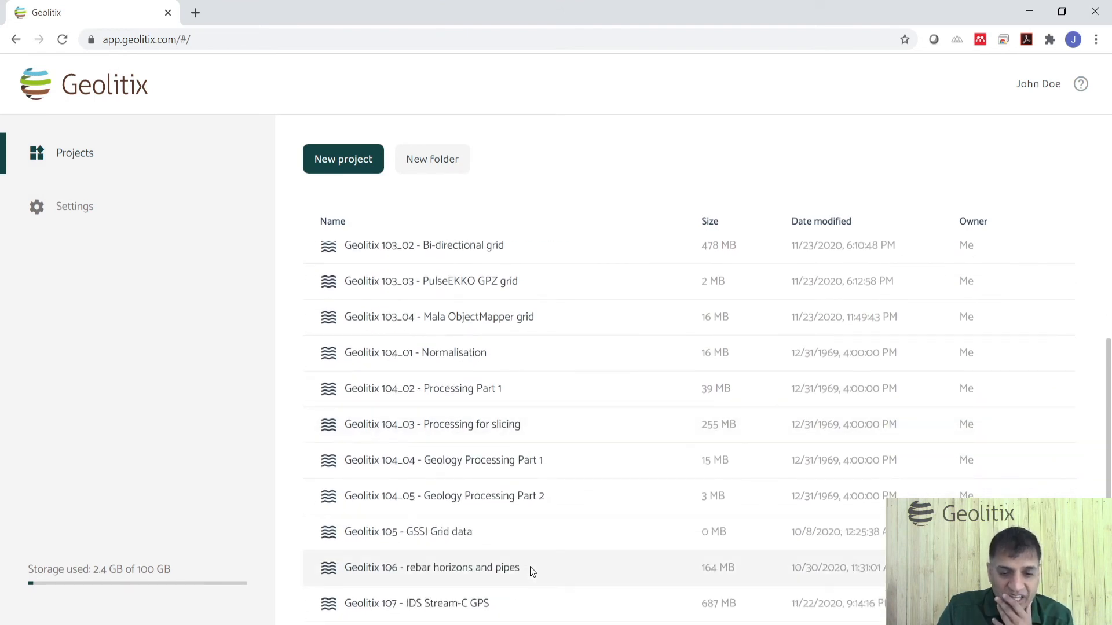
left_click(502, 495)
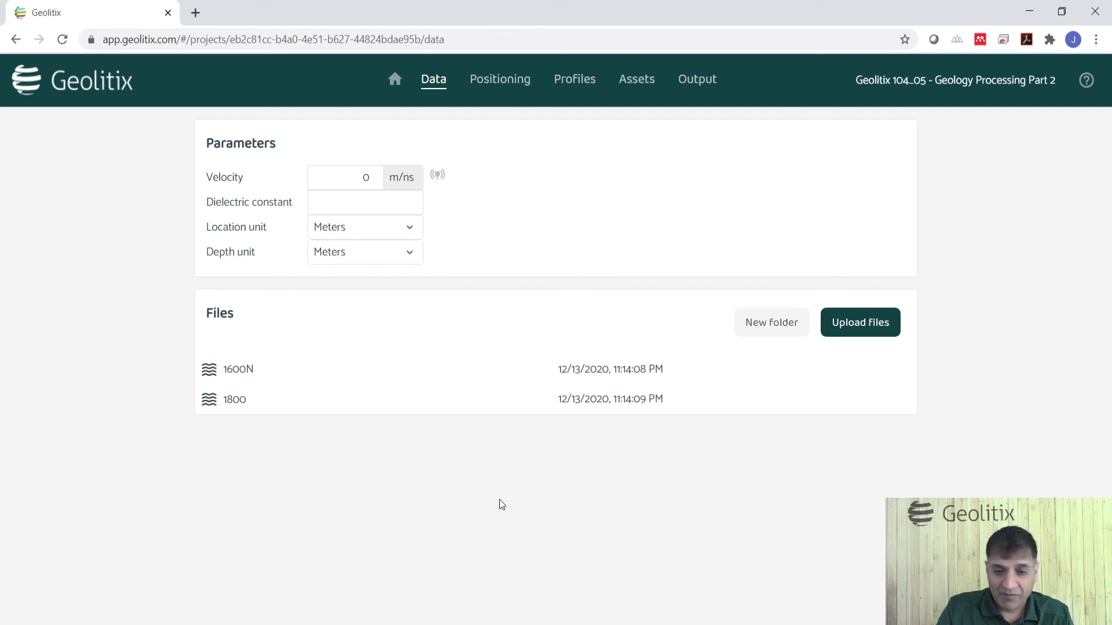
left_click(574, 81)
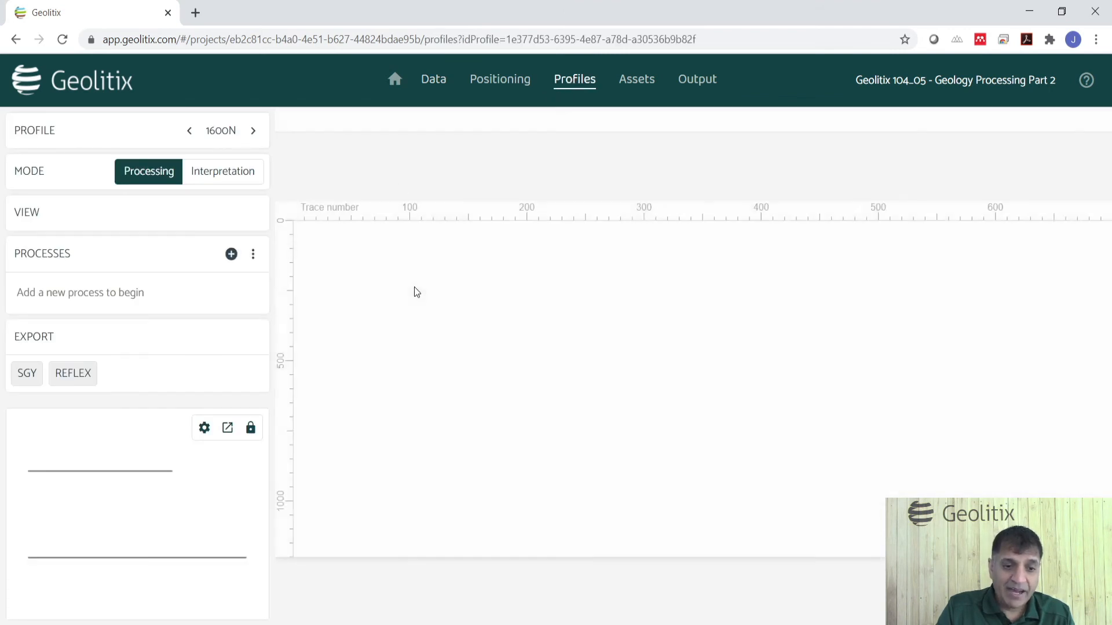
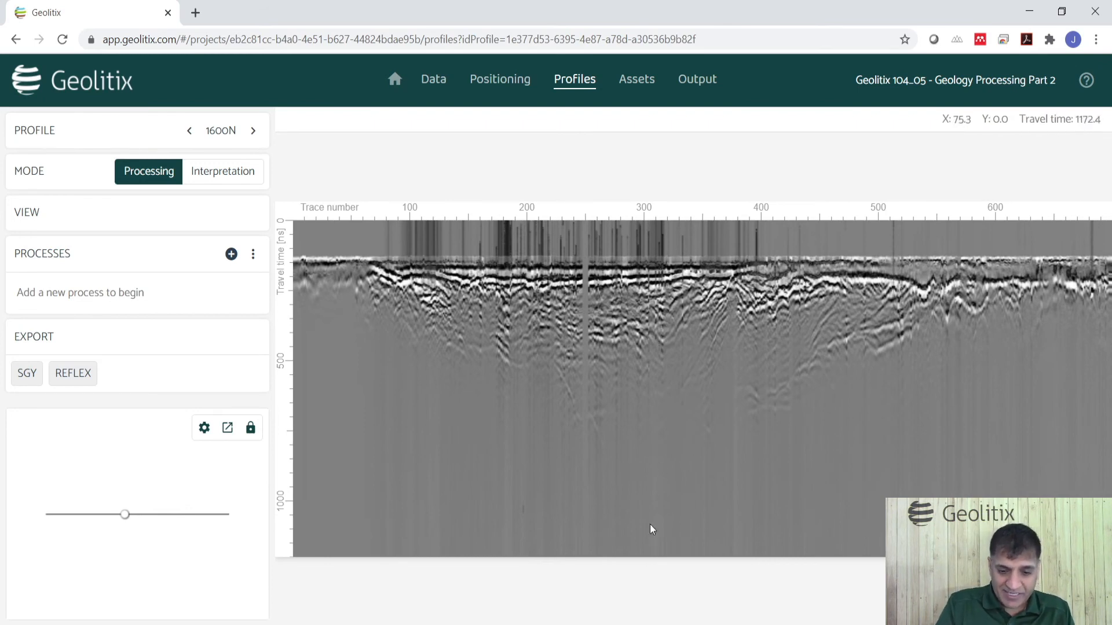
Add an Energy decay gain to profile 1600N
left_click(231, 255)
left_click(273, 301)
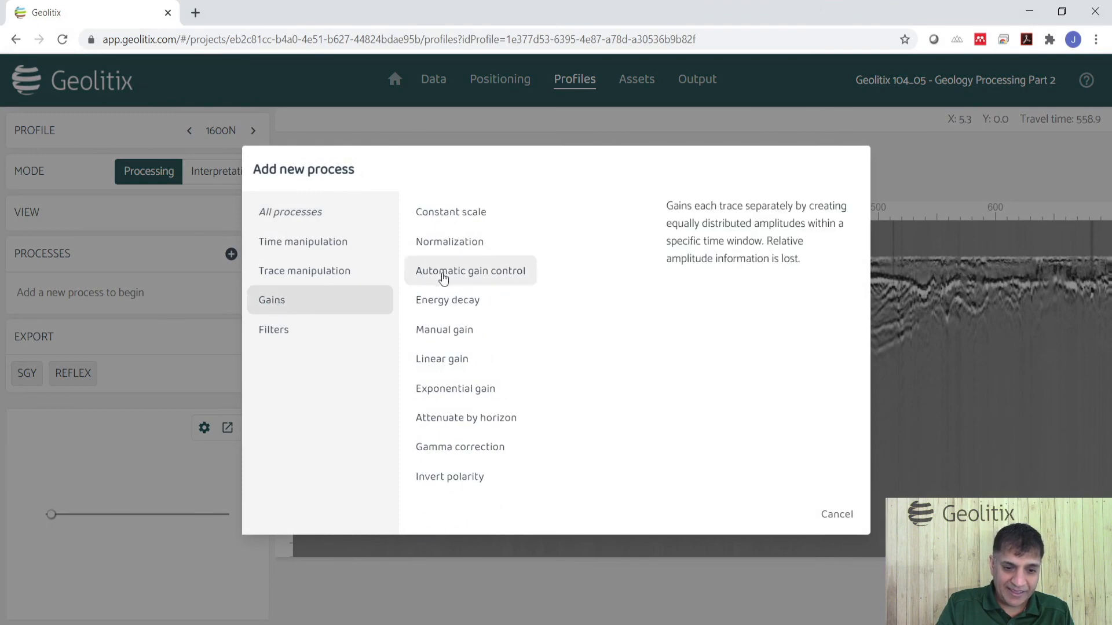
left_click(452, 300)
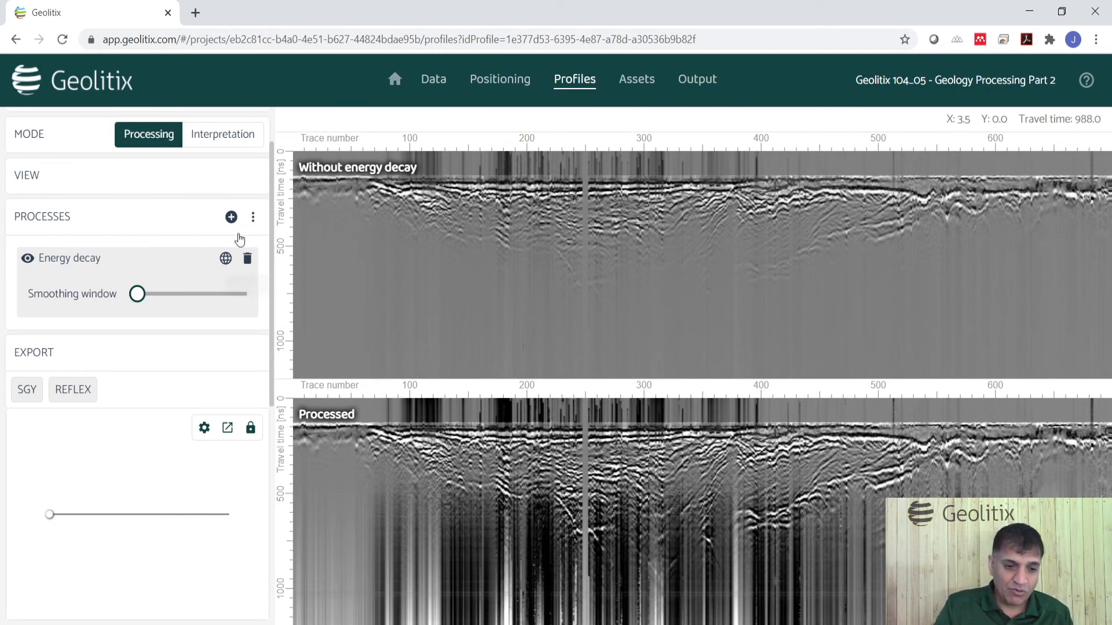
Add a Time zero correction to profile 1600N with the Find peak method
left_click(231, 217)
left_click(307, 246)
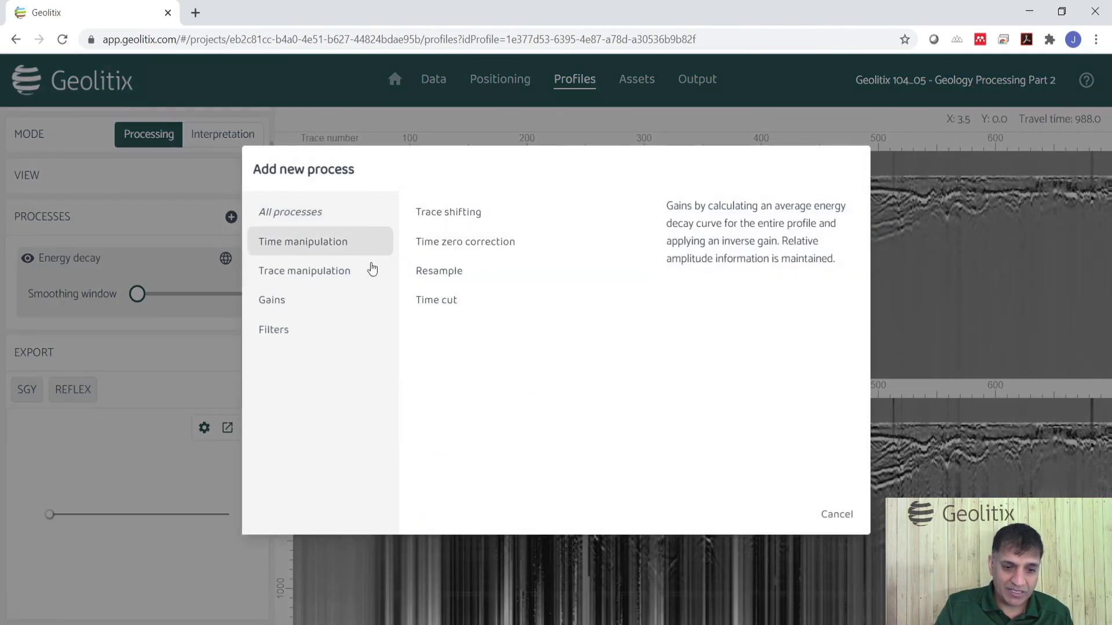
left_click(454, 248)
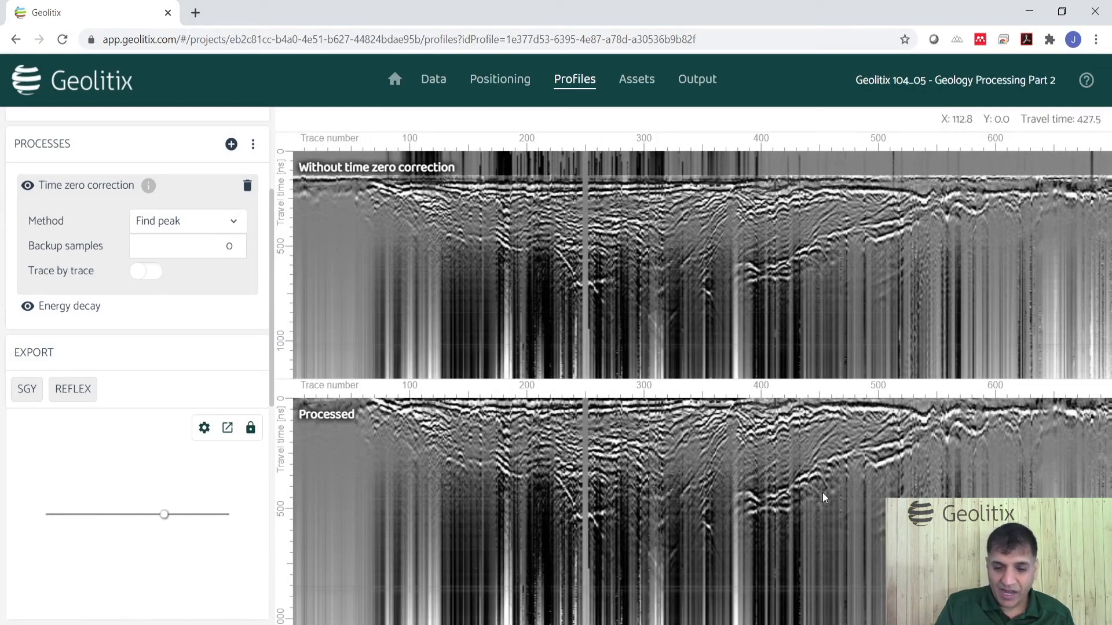
Add a Dewow filter to profile 1600N and set its sample window to about four fifths of the range
scroll(676, 527, "up", 3)
scroll(677, 527, "up", 1)
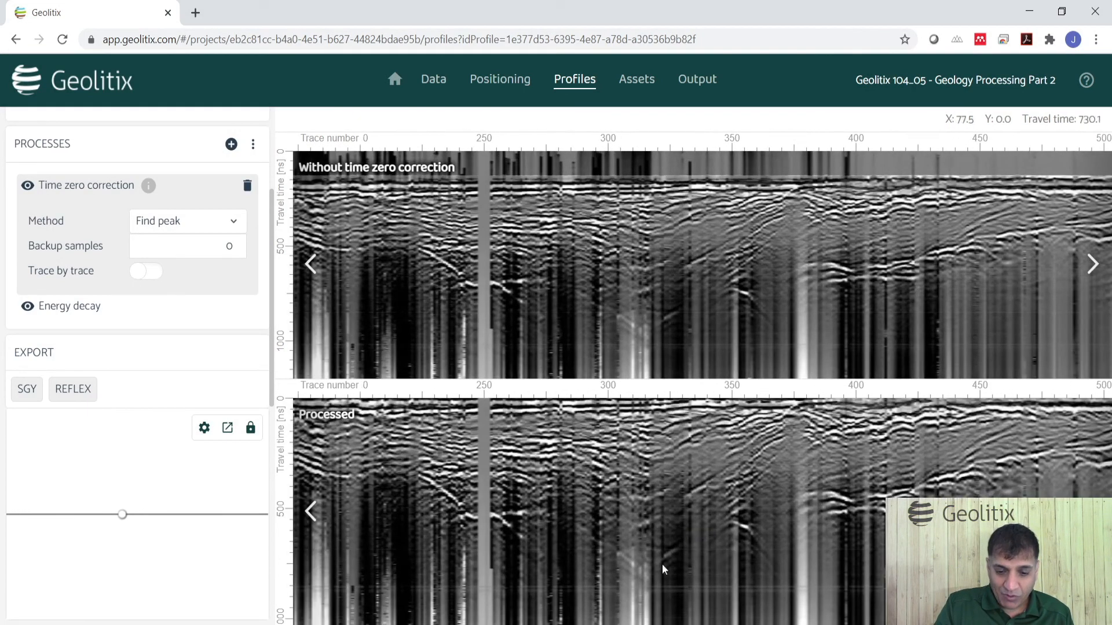
left_click(231, 145)
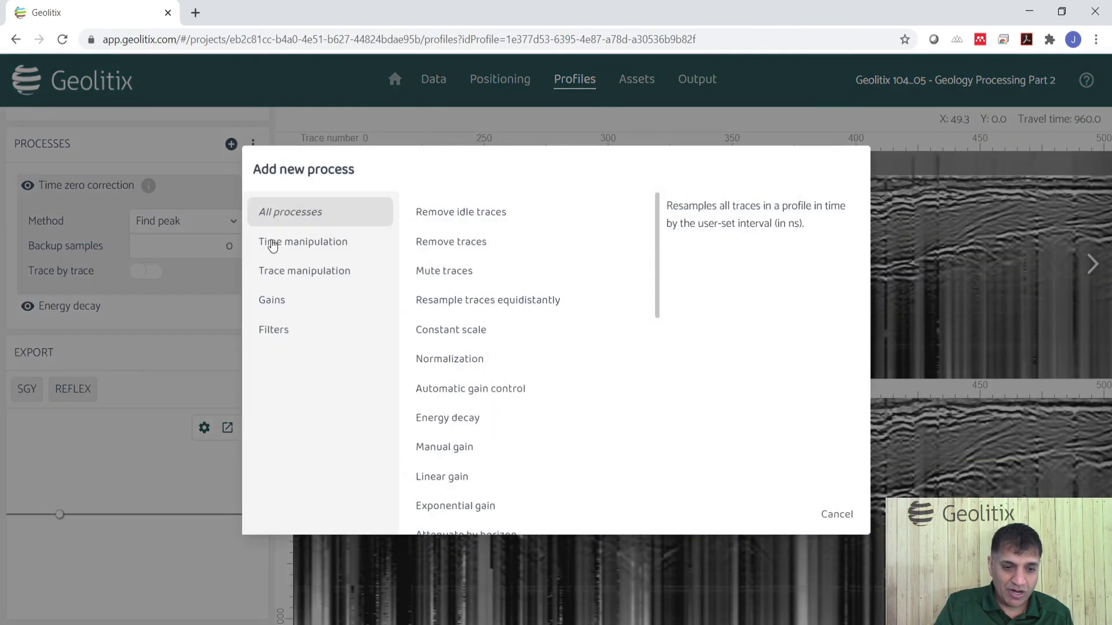
left_click(275, 333)
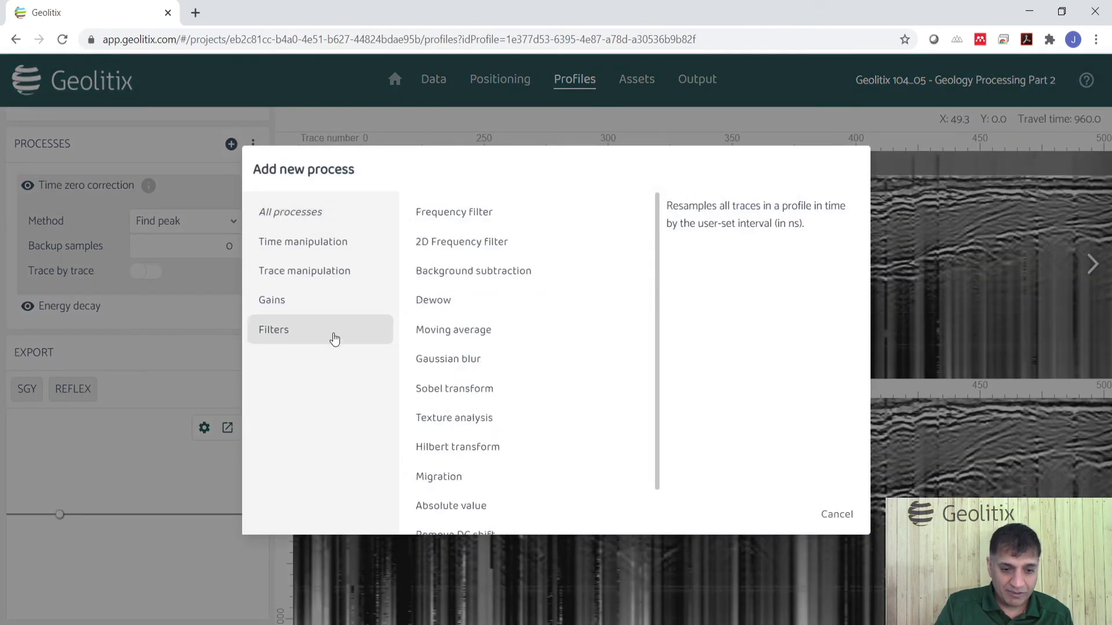
left_click(433, 300)
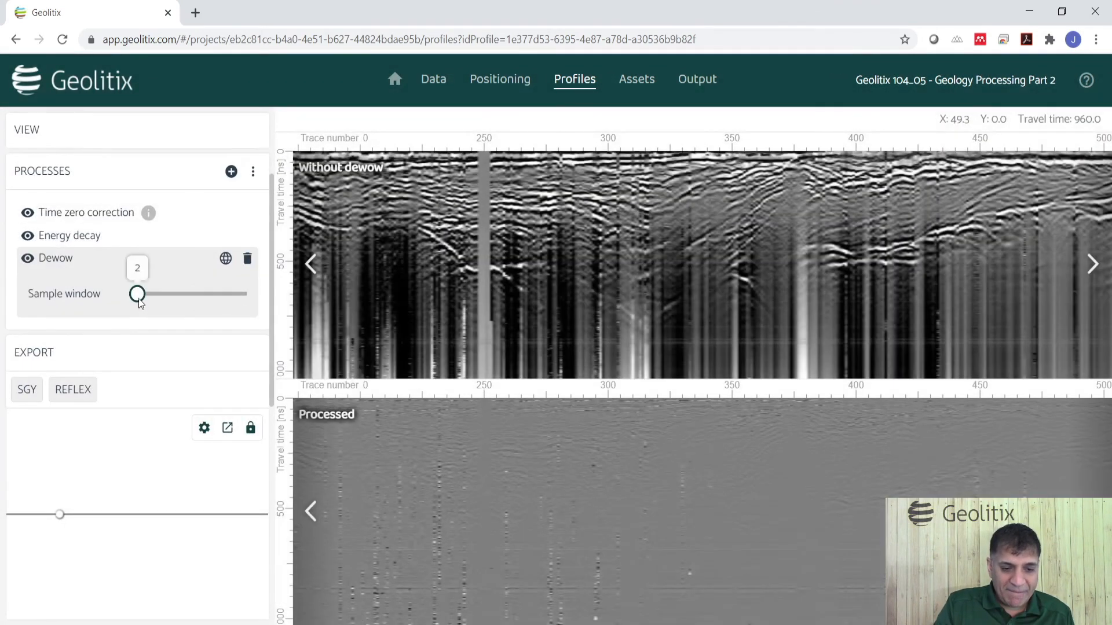
left_click_drag(141, 296, 224, 306)
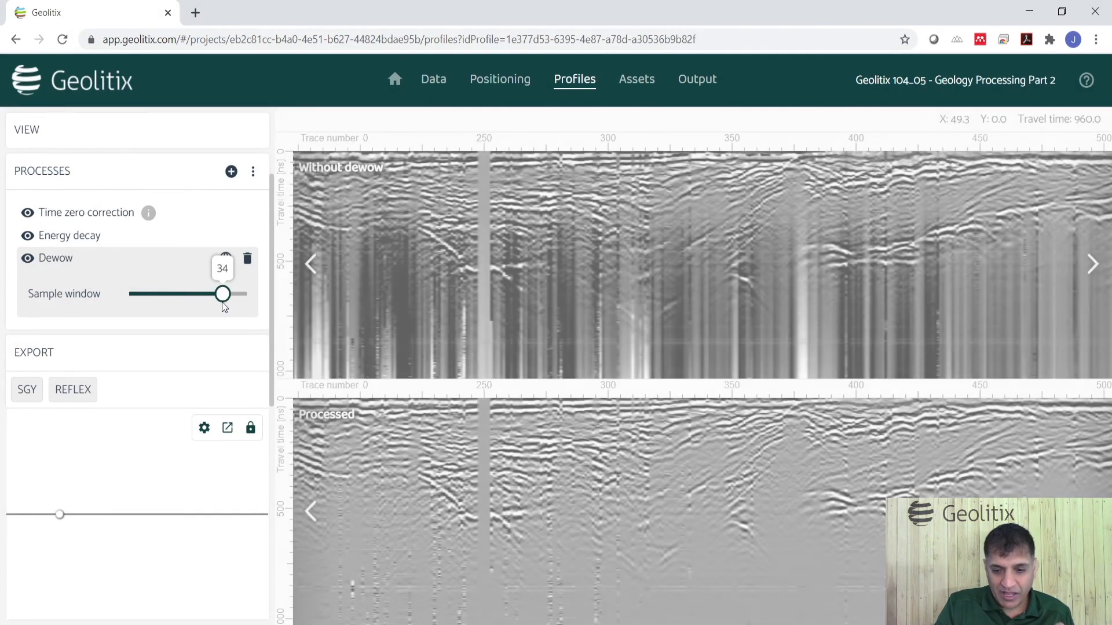
left_click_drag(225, 307, 228, 307)
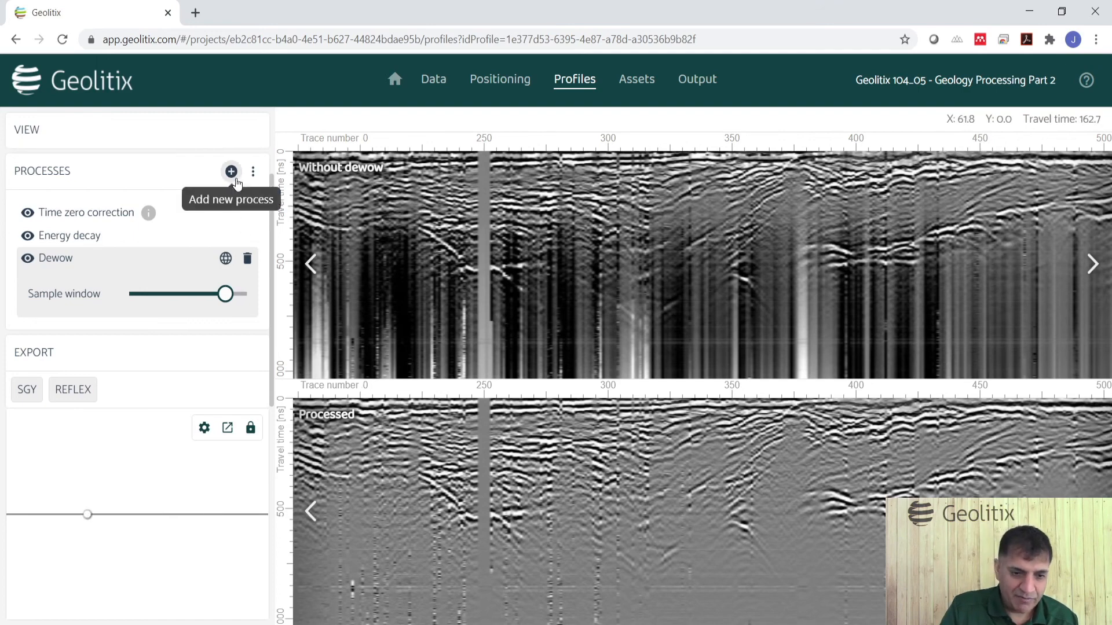
Add a Remove traces process to profile 1600N
left_click(235, 181)
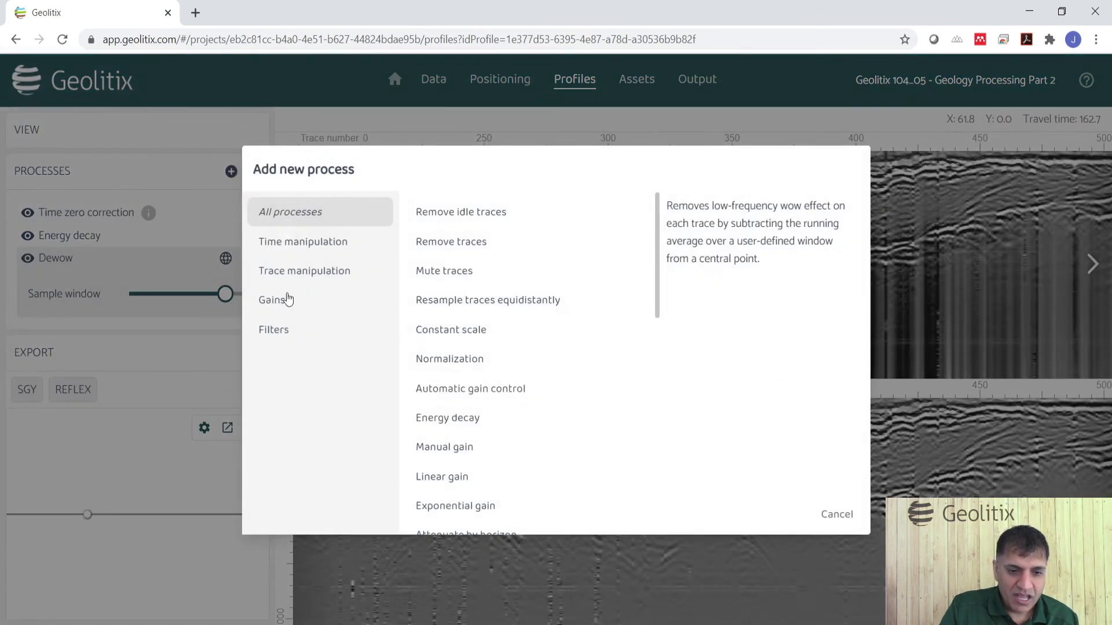
left_click(303, 277)
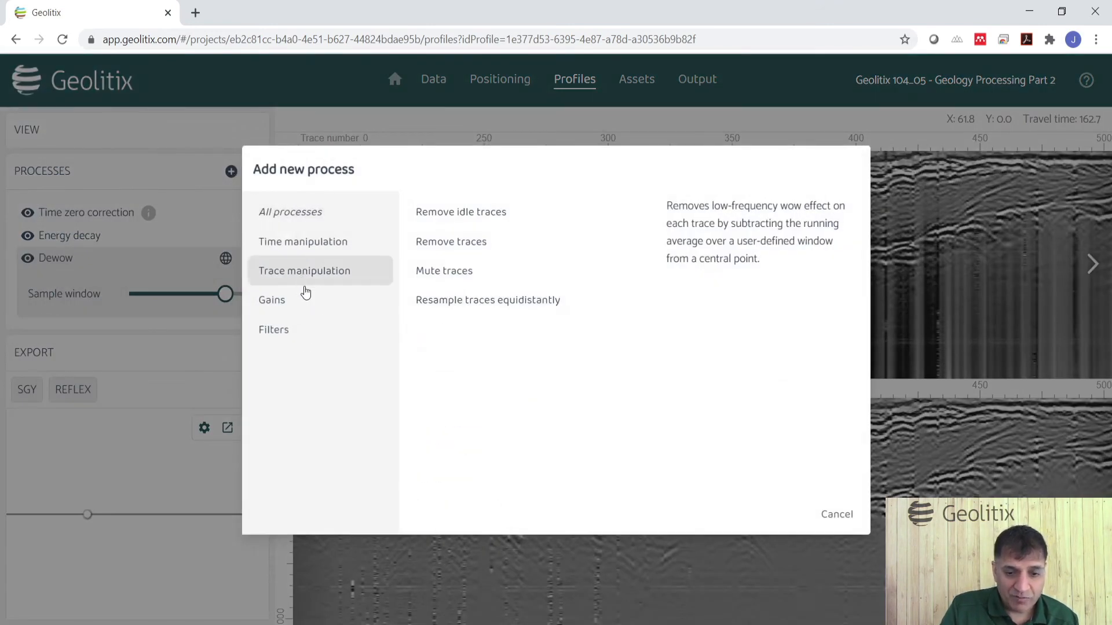
left_click(460, 247)
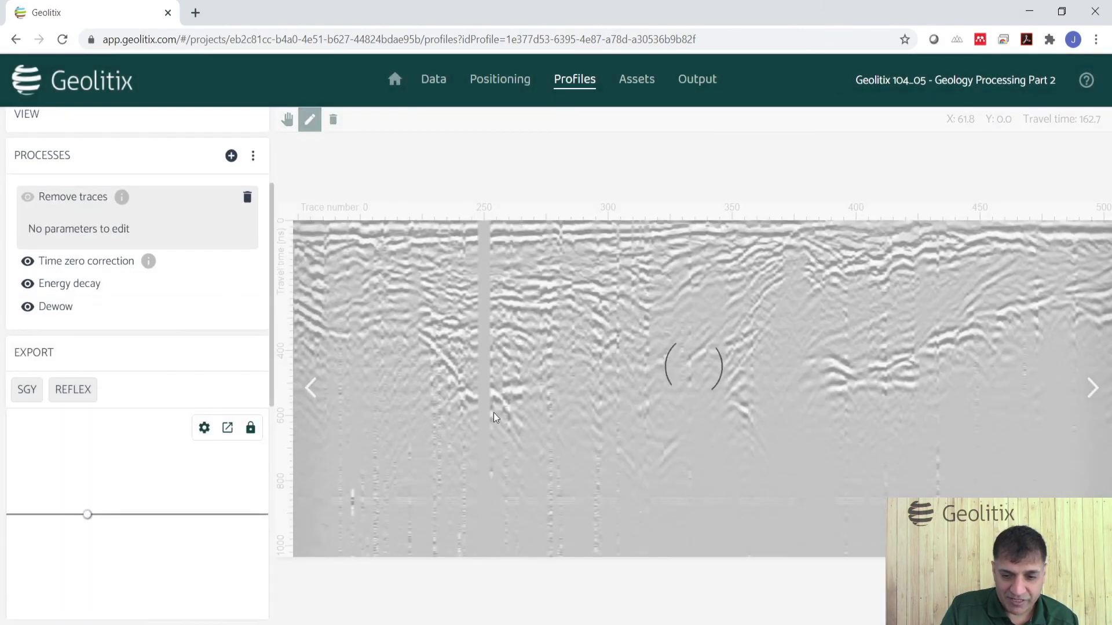
Mark the noisy traces at about 197, 242, 277 and 295 and the blank band around trace 250 for removal, and display the processed profile
scroll(350, 509, "up", 5)
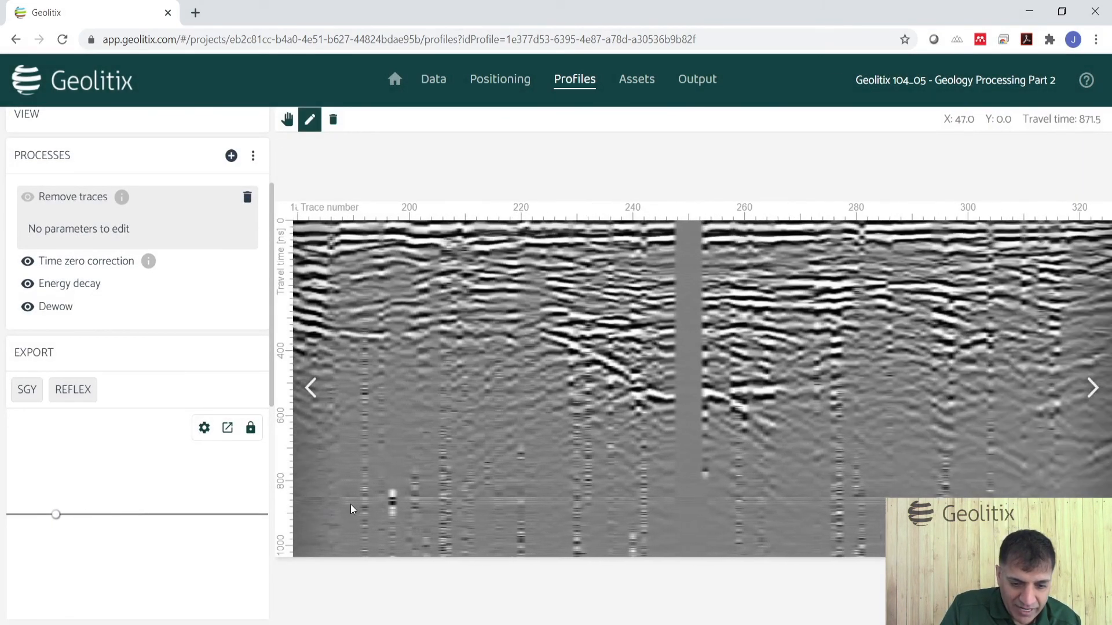
left_click(392, 501)
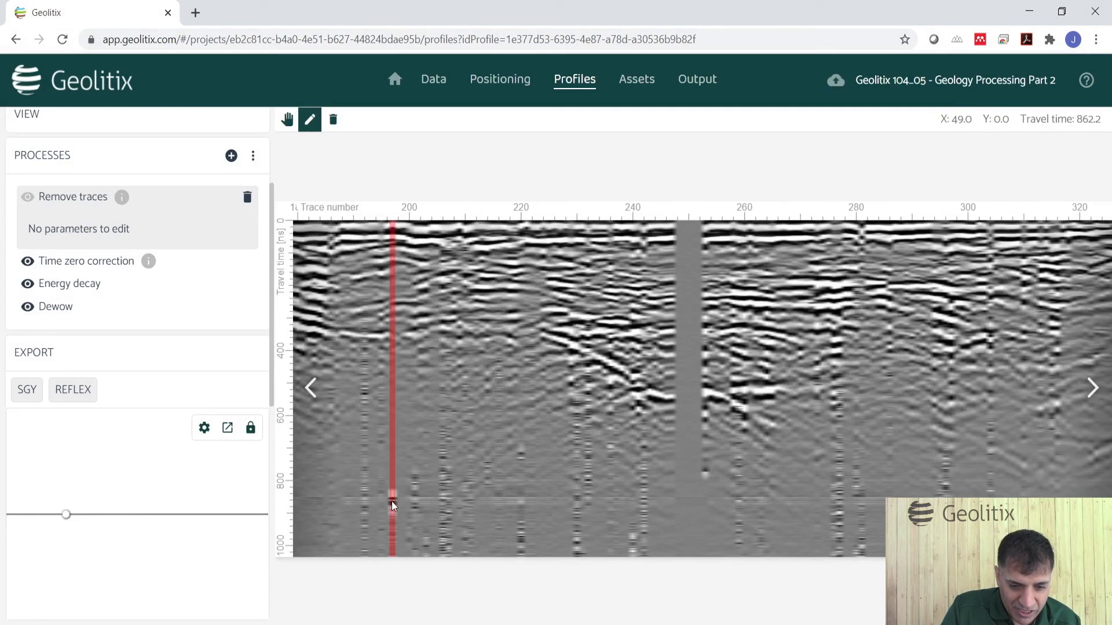
left_click(643, 510)
left_click_drag(675, 227, 698, 256)
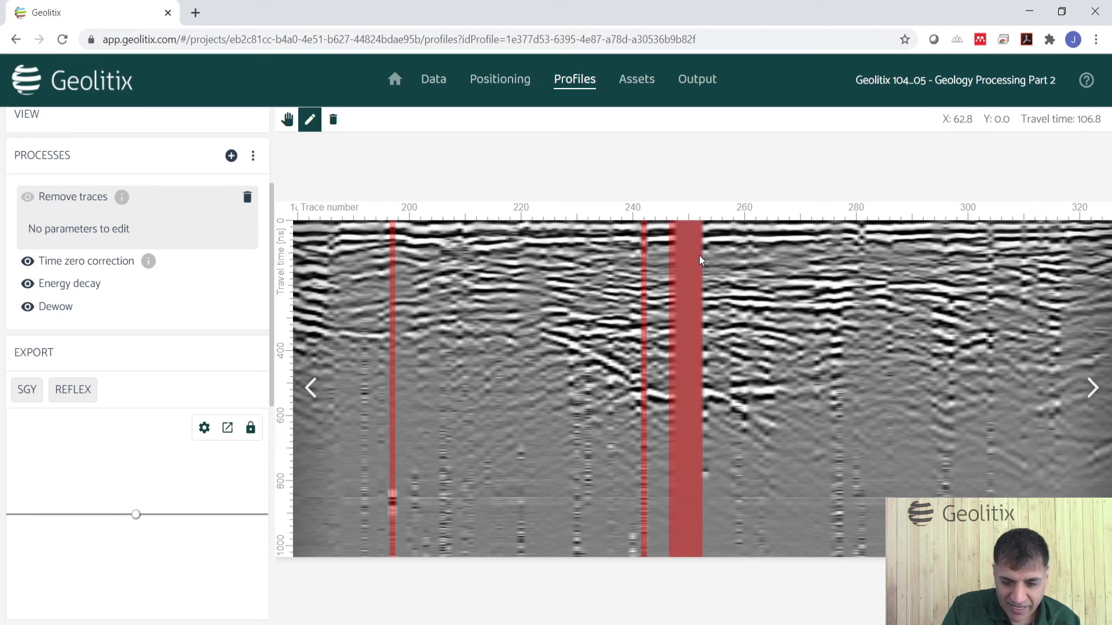
left_click(841, 509)
left_click(940, 531)
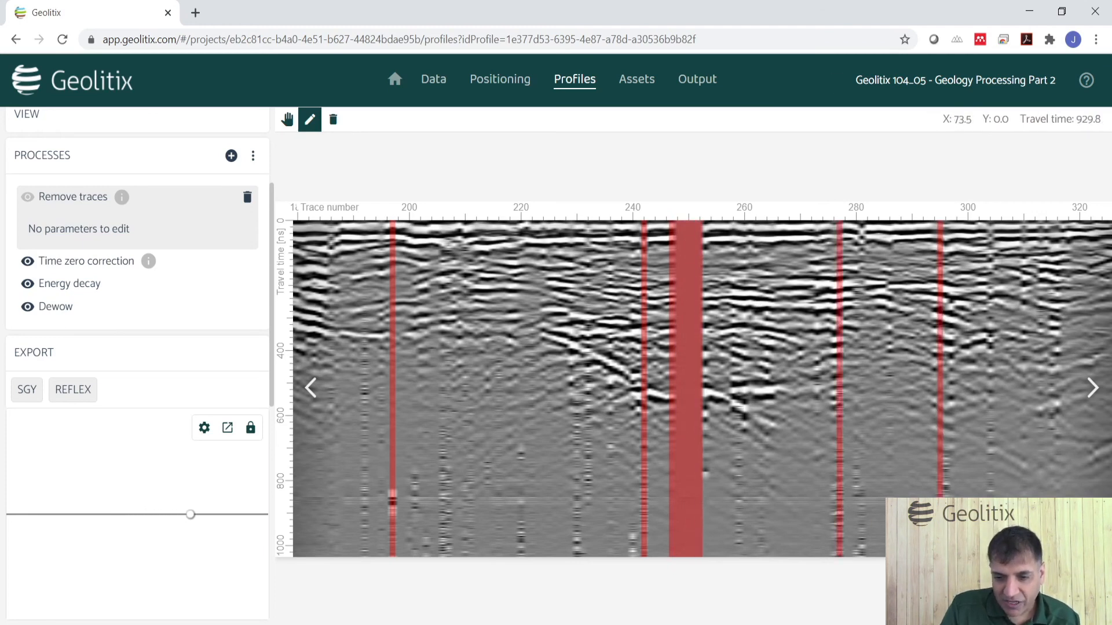
left_click(81, 268)
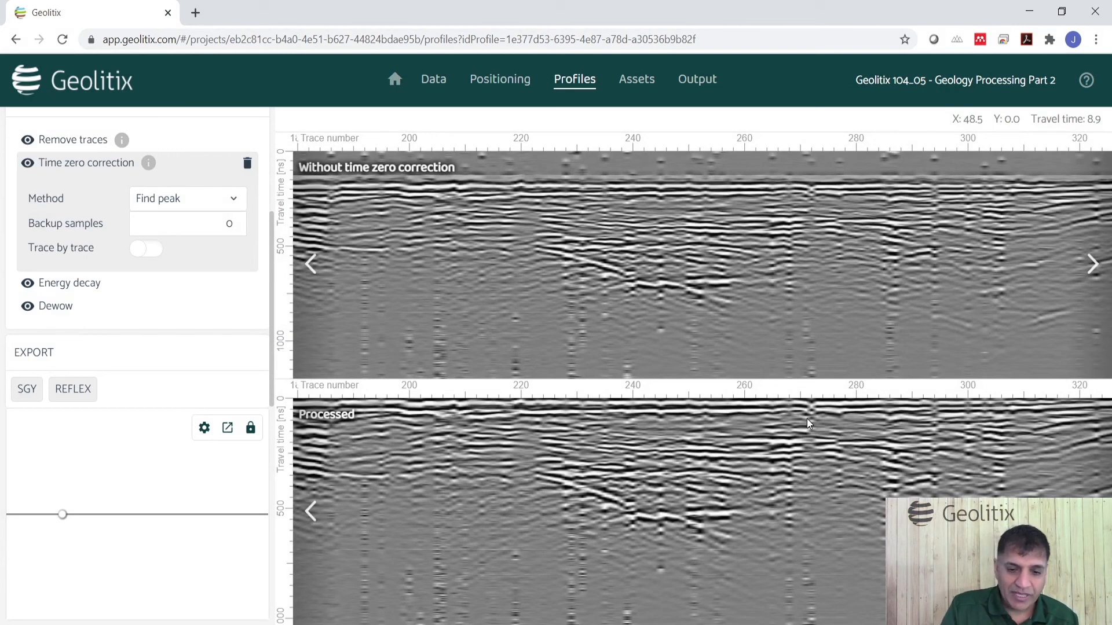
Add a Resample traces equidistantly process to profile 1600N
scroll(197, 238, "up", 3)
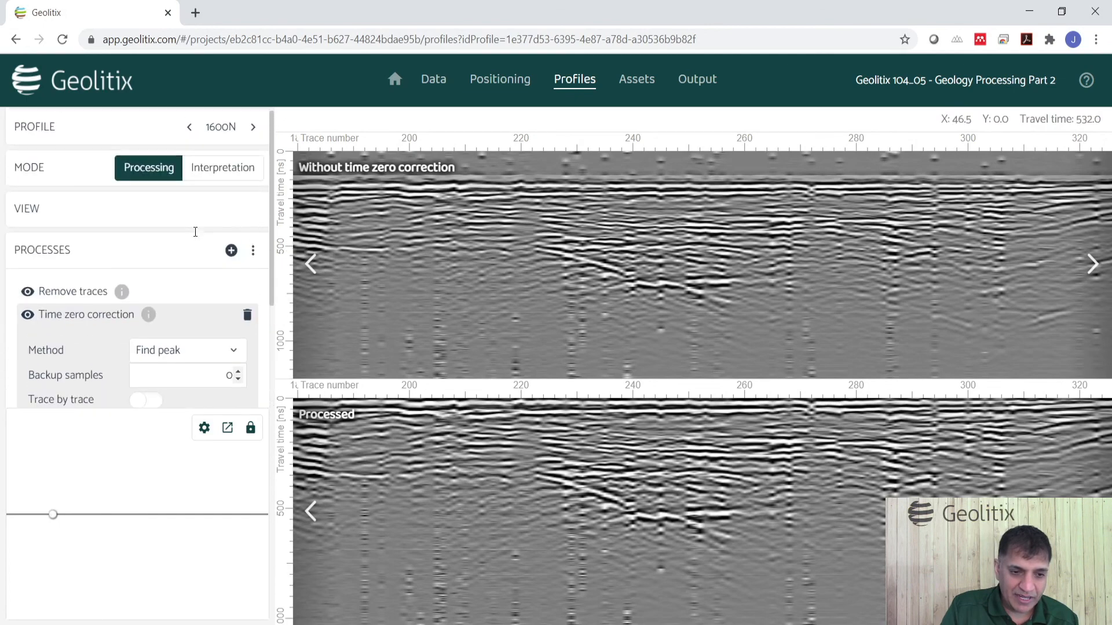
left_click(232, 250)
left_click(318, 271)
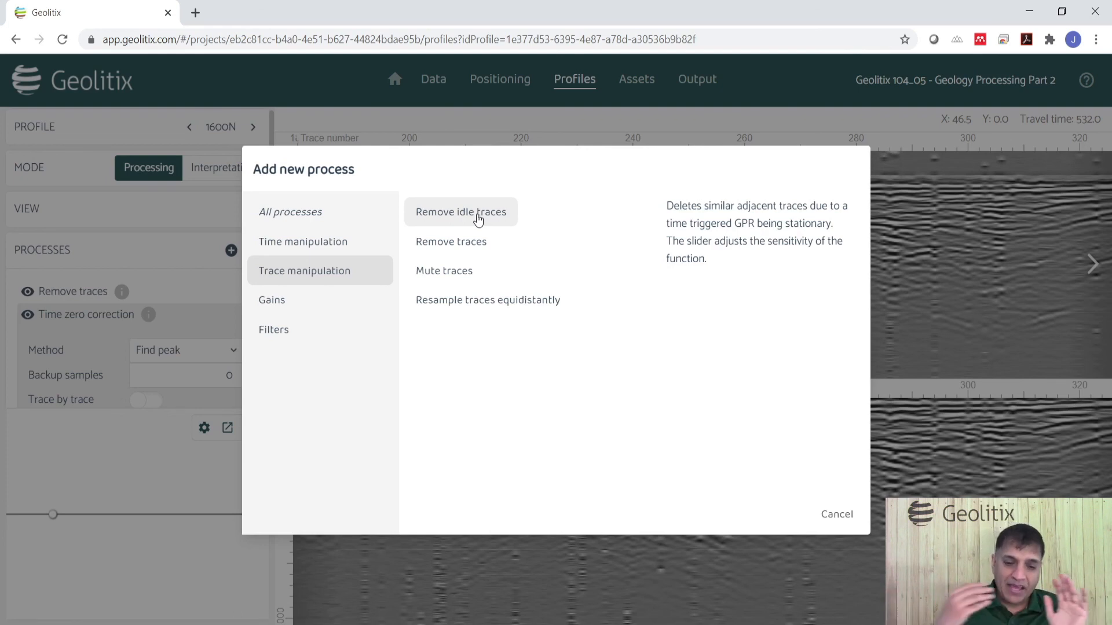
left_click(515, 311)
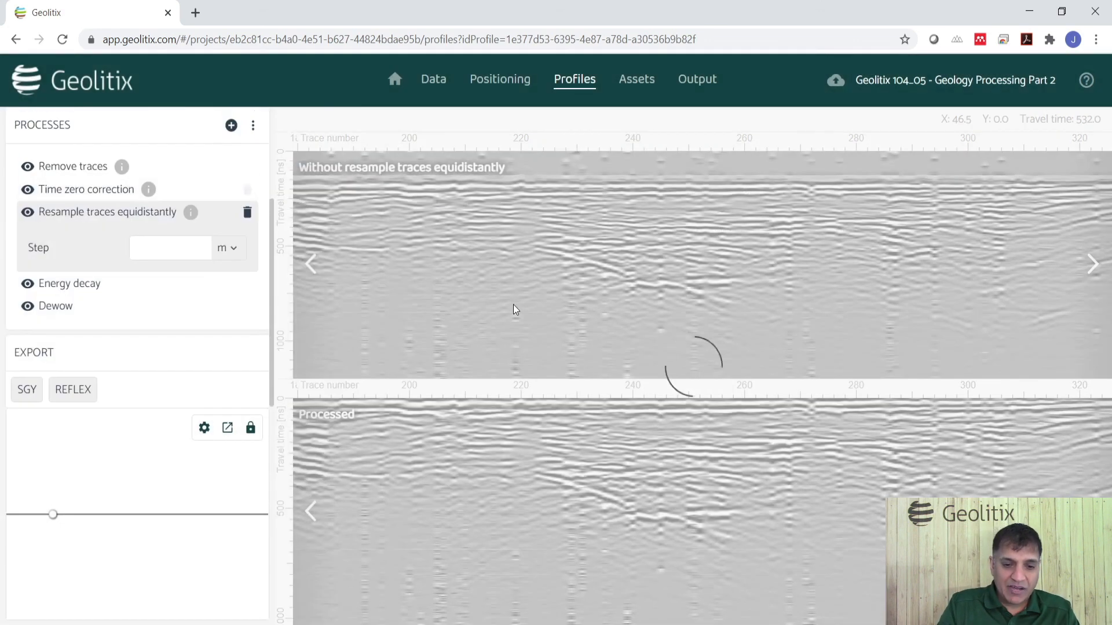